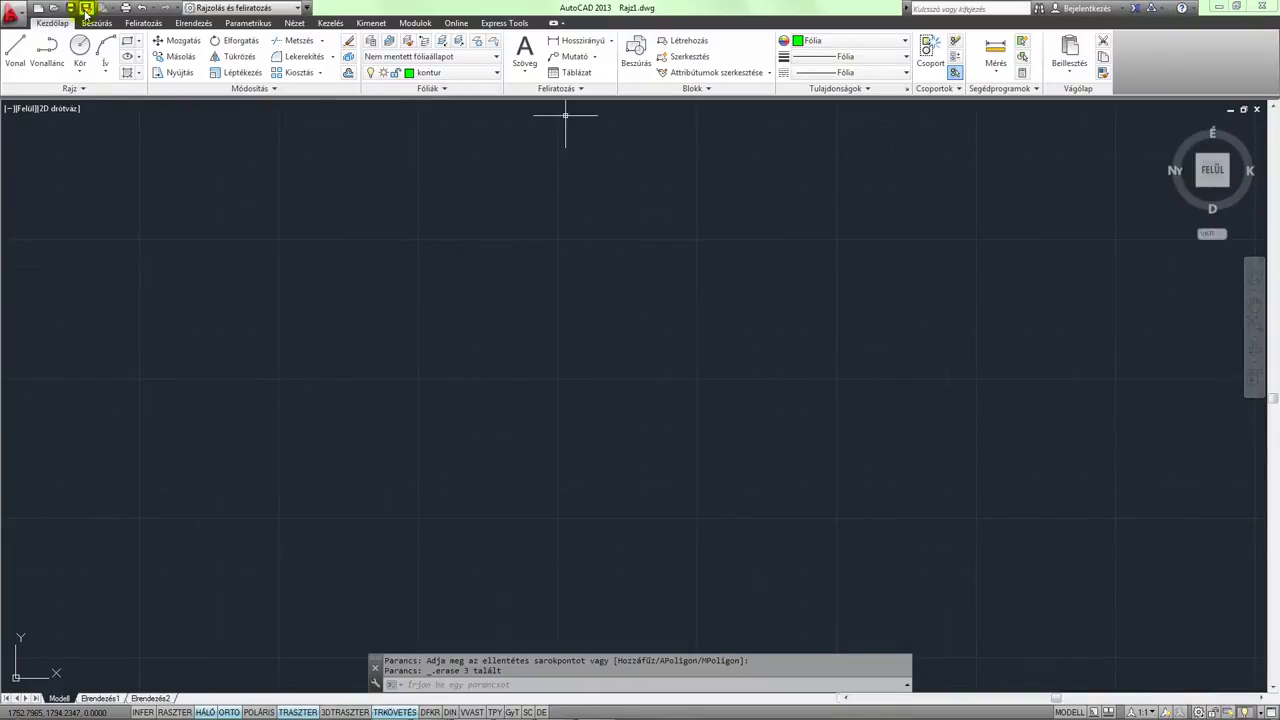
Draw a 75-diameter circle at the chosen centre point.
{"action": "left_click", "coordinate": [79, 47]}
{"action": "left_click", "coordinate": [571, 338]}
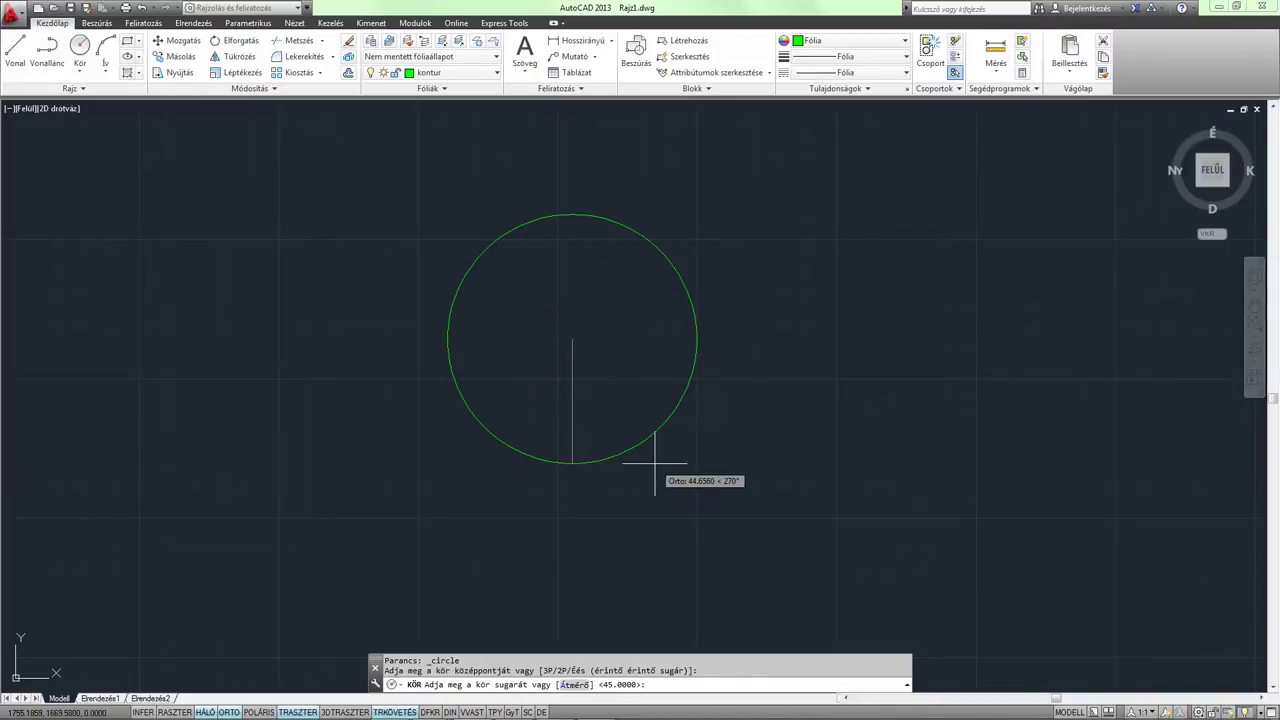
{"action": "type", "text": " á"}
{"action": "key", "text": "Return"}
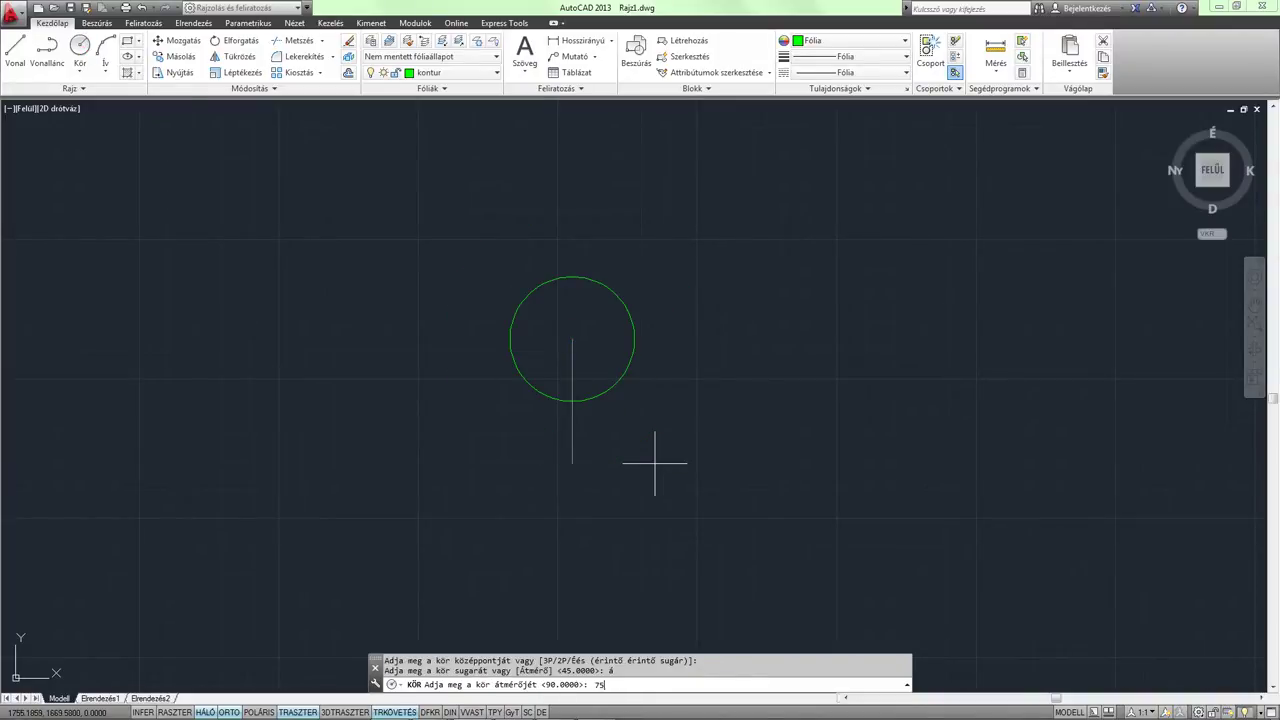
{"action": "key", "text": "Return"}
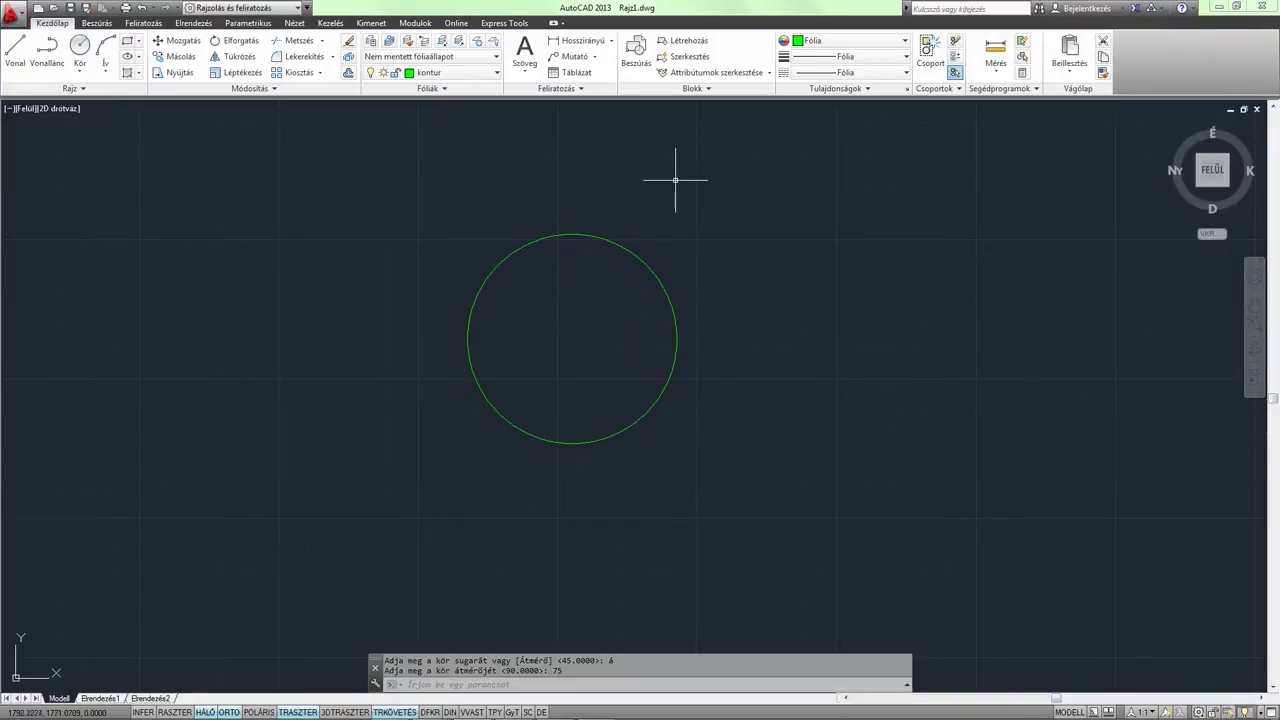
{"action": "scroll", "coordinate": [633, 294], "scroll_direction": "up", "scroll_amount": 2}
{"action": "mouse_move", "coordinate": [633, 294]}
{"action": "middle_mouse_down"}
{"action": "mouse_move", "coordinate": [591, 331]}
{"action": "mouse_move", "coordinate": [654, 277]}
{"action": "middle_mouse_up"}
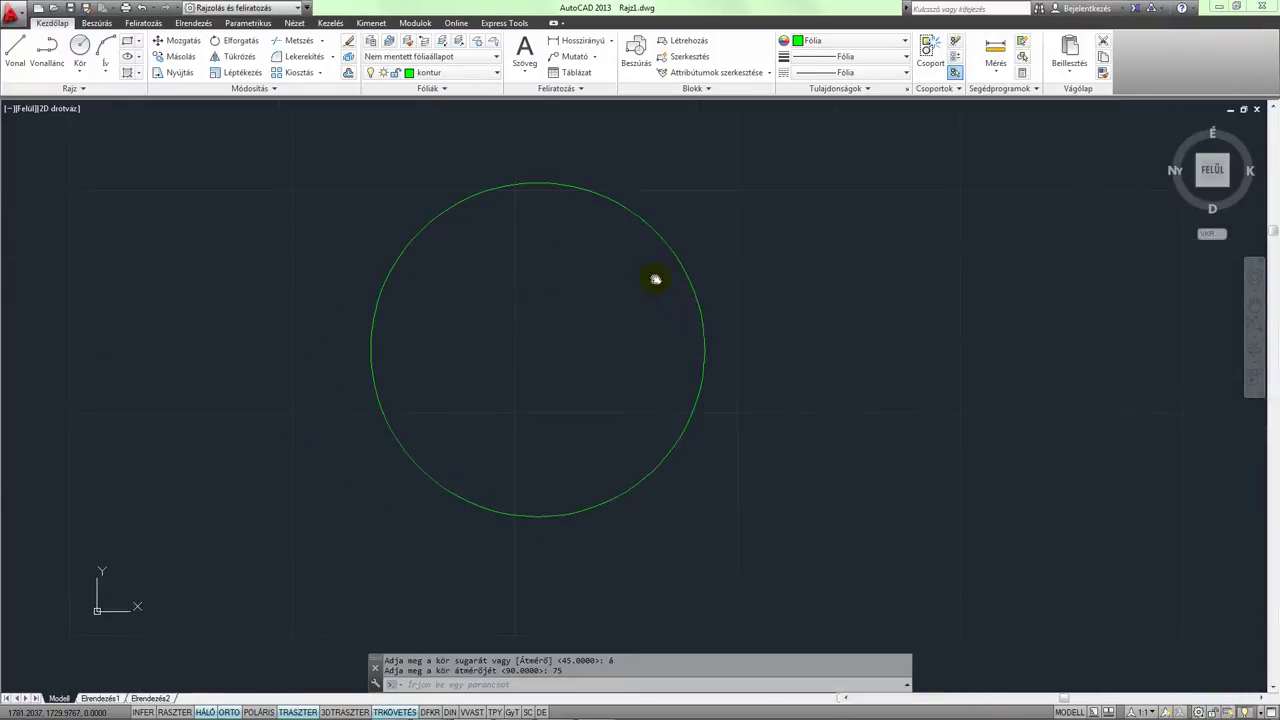
Draw a concentric 60-diameter circle on the same centre.
{"action": "type", "text": "k"}
{"action": "key", "text": "Return"}
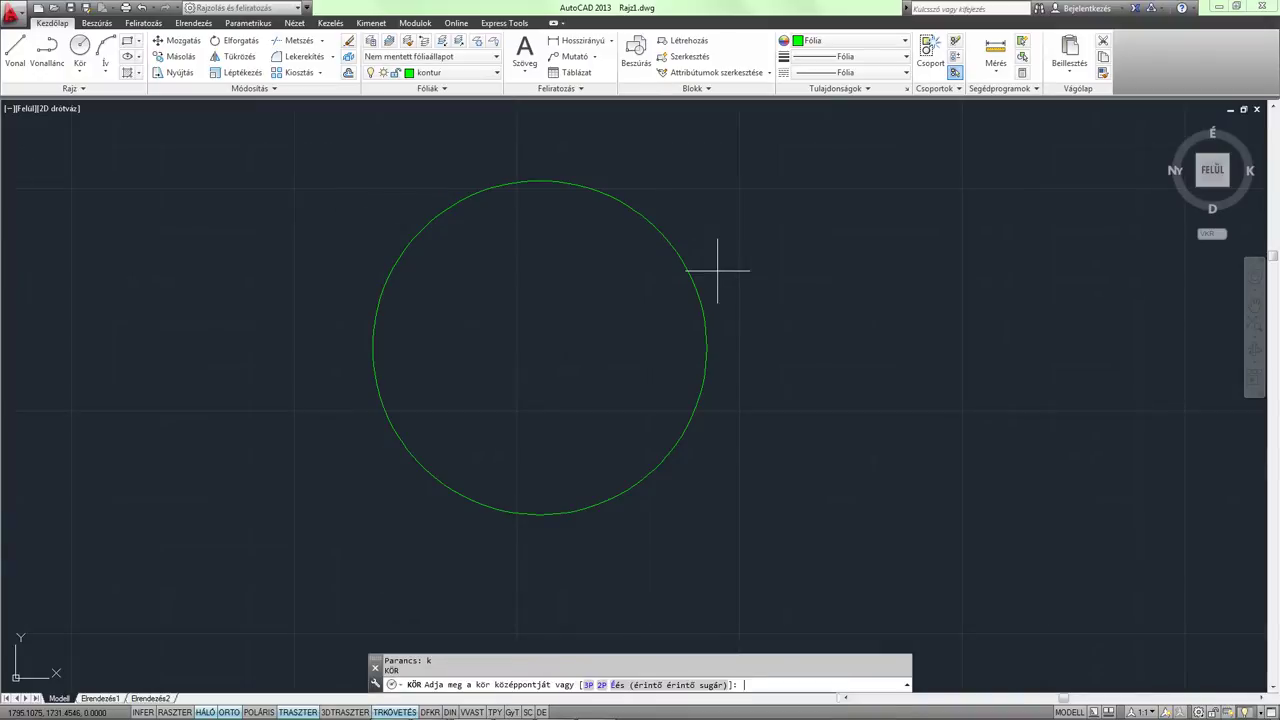
{"action": "left_click", "coordinate": [540, 348]}
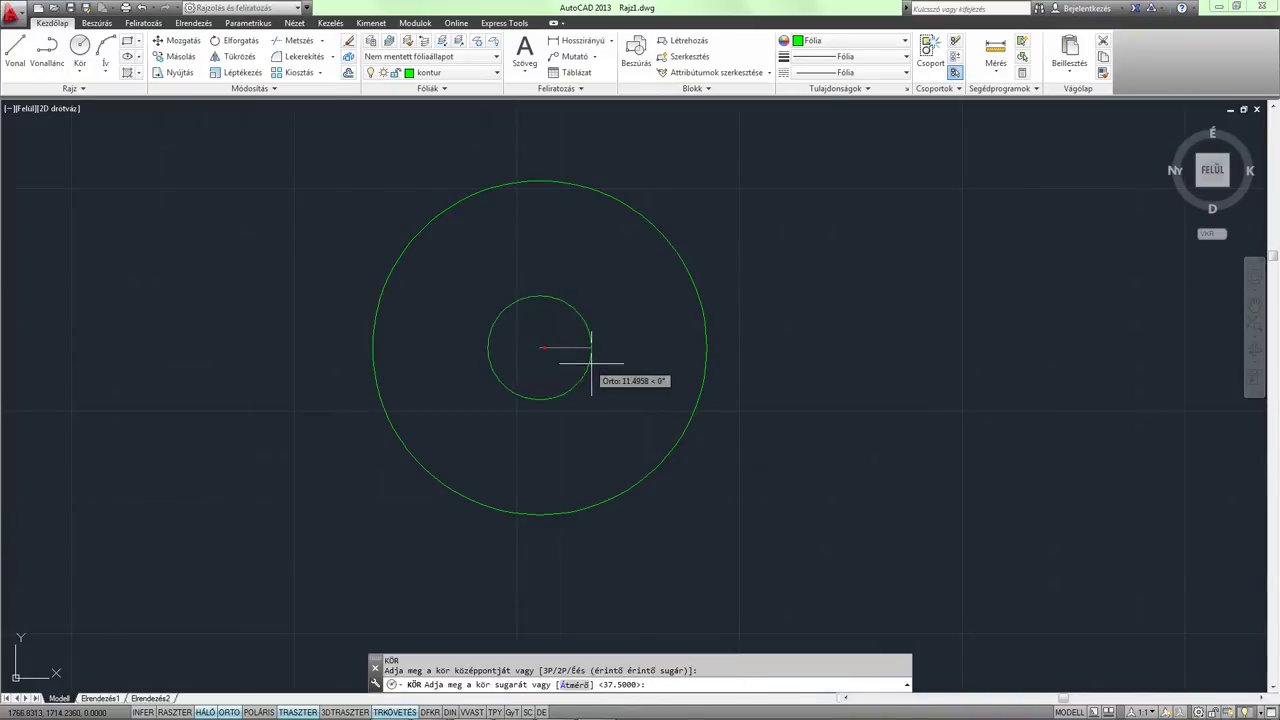
{"action": "type", "text": "á"}
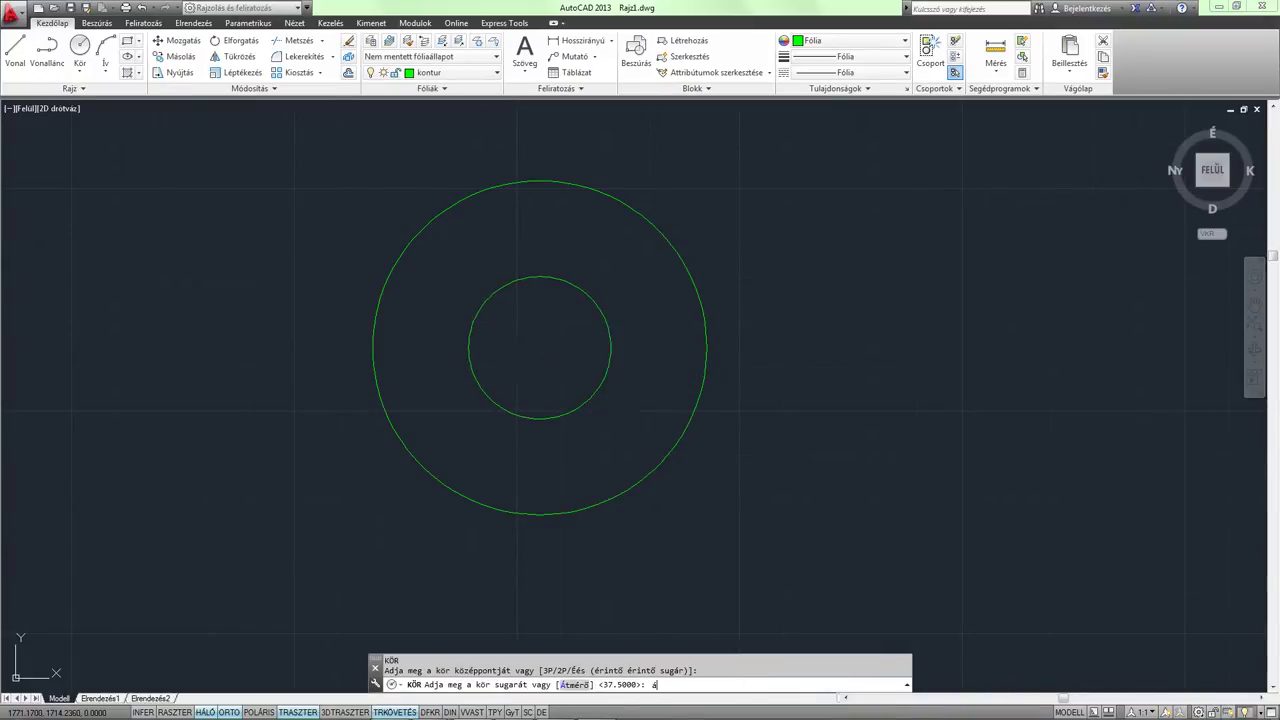
{"action": "key", "text": "Return"}
{"action": "type", "text": "60"}
{"action": "key", "text": "Return"}
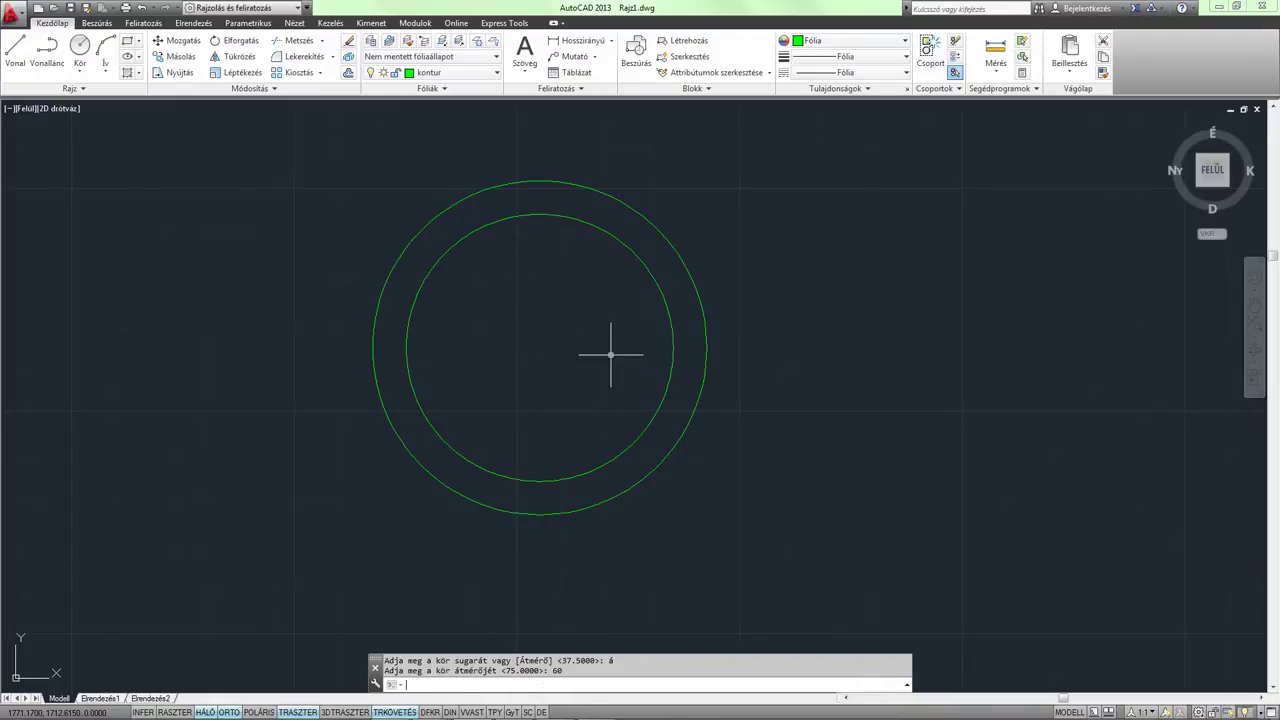
Draw a concentric 45-diameter circle on the shared centre.
{"action": "type", "text": "k"}
{"action": "key", "text": "Return"}
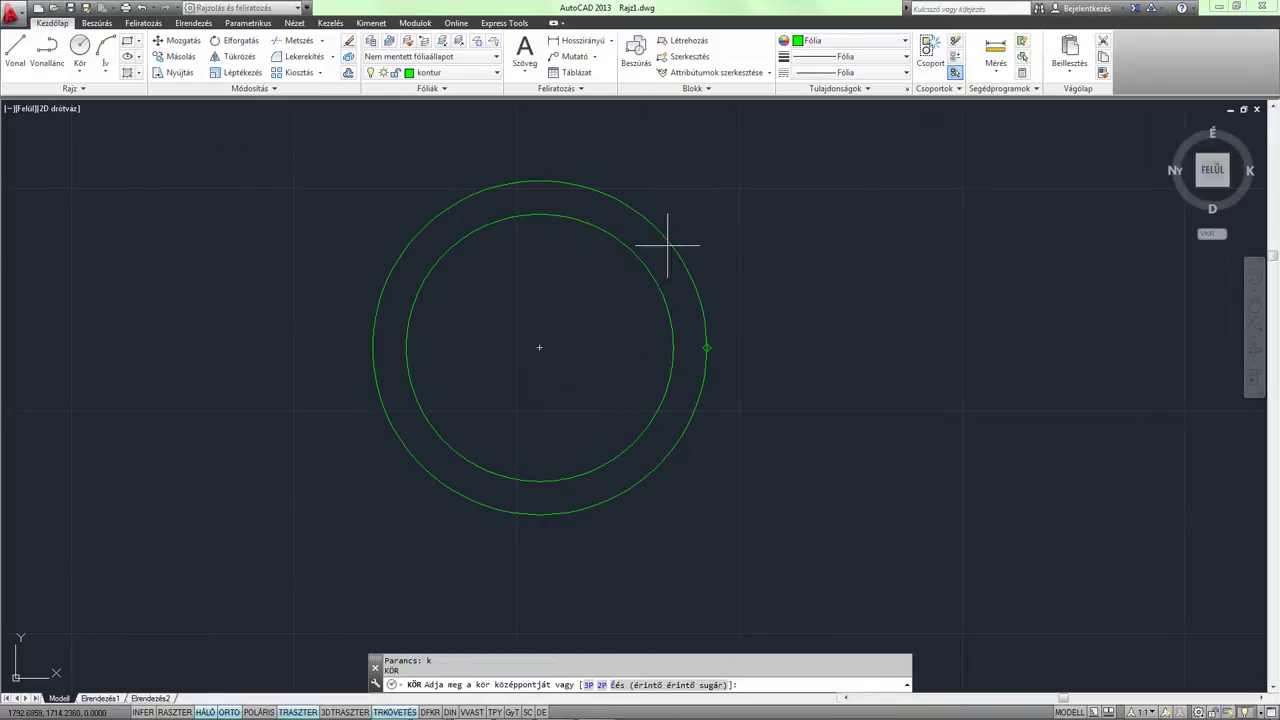
{"action": "left_click", "coordinate": [540, 350]}
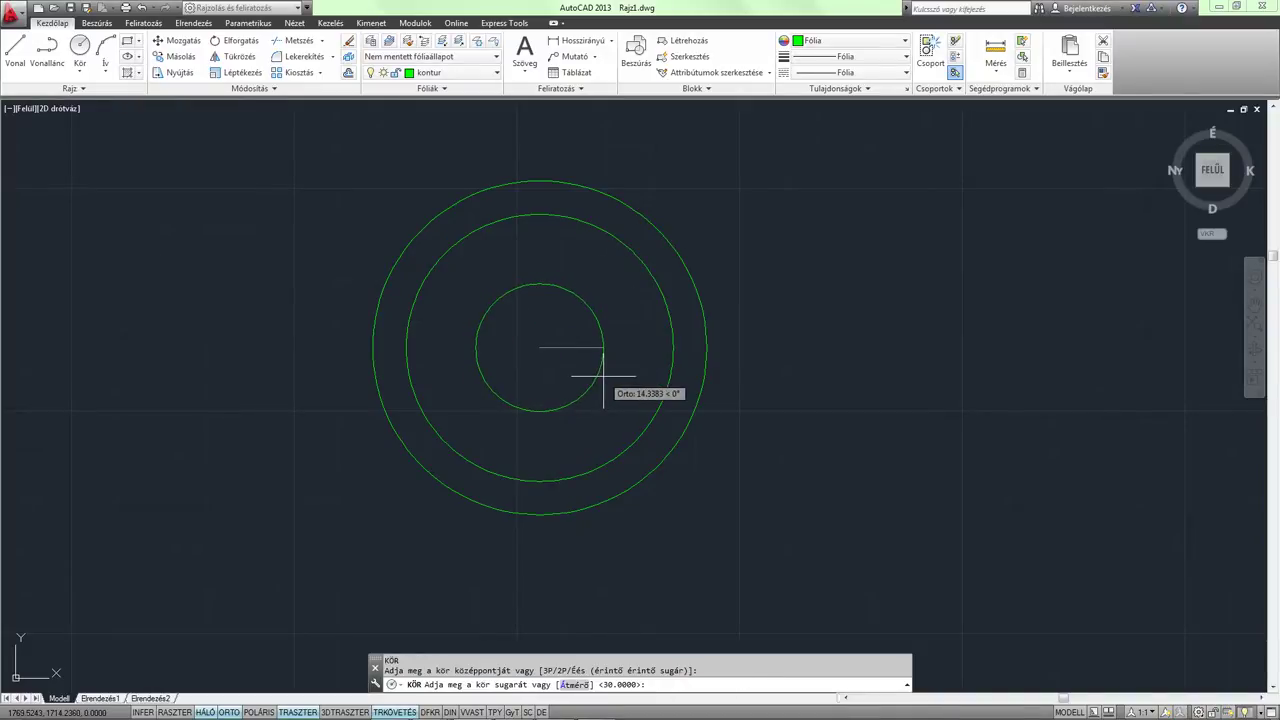
{"action": "type", "text": "á"}
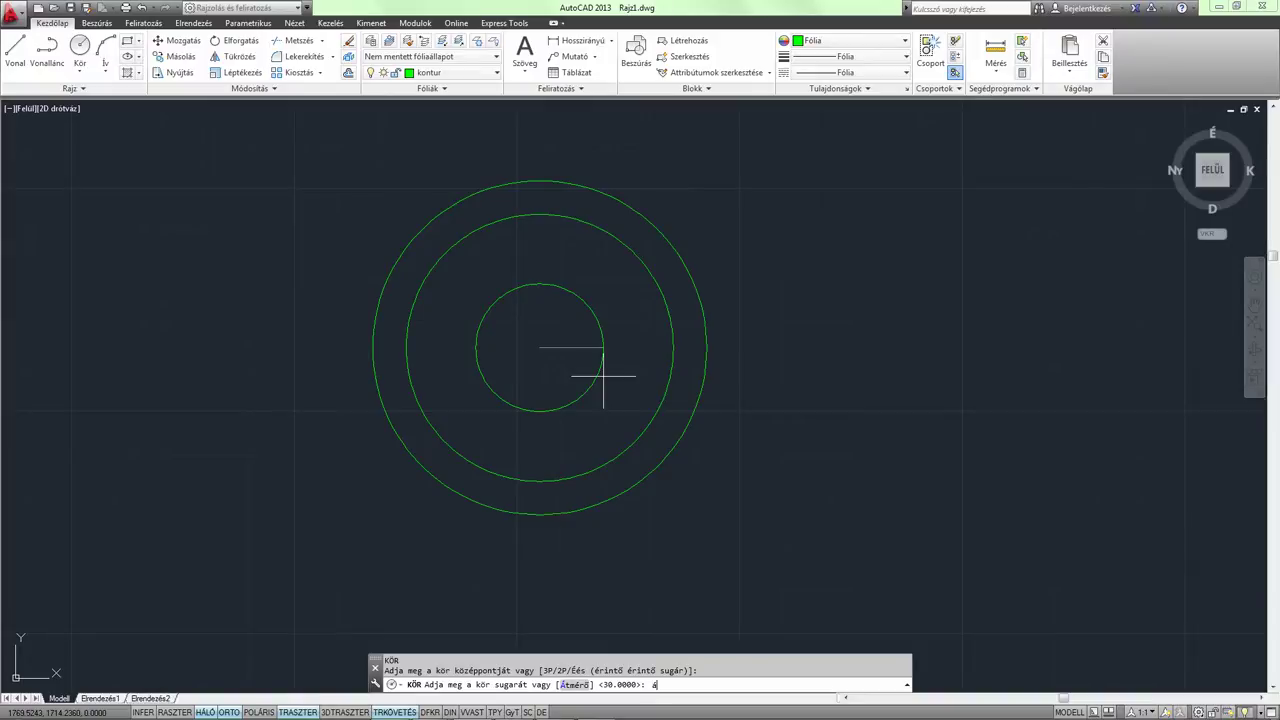
{"action": "key", "text": "Return"}
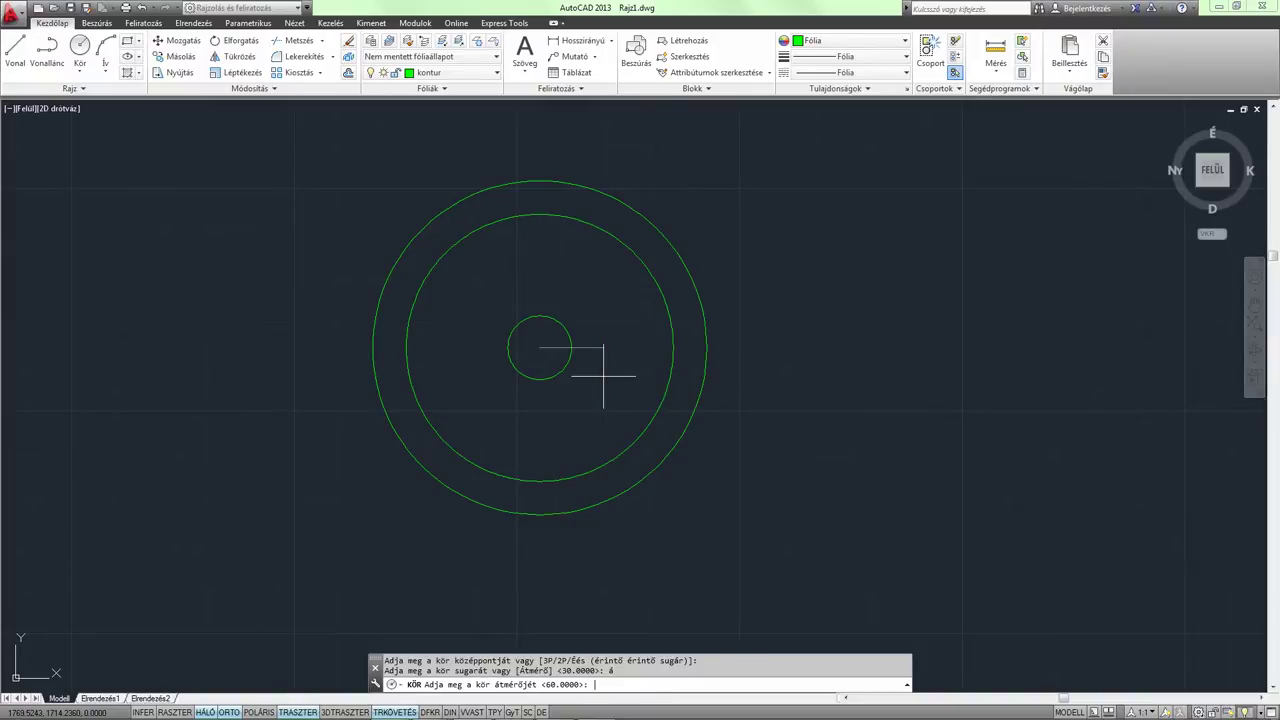
{"action": "type", "text": "45"}
{"action": "key", "text": "Return"}
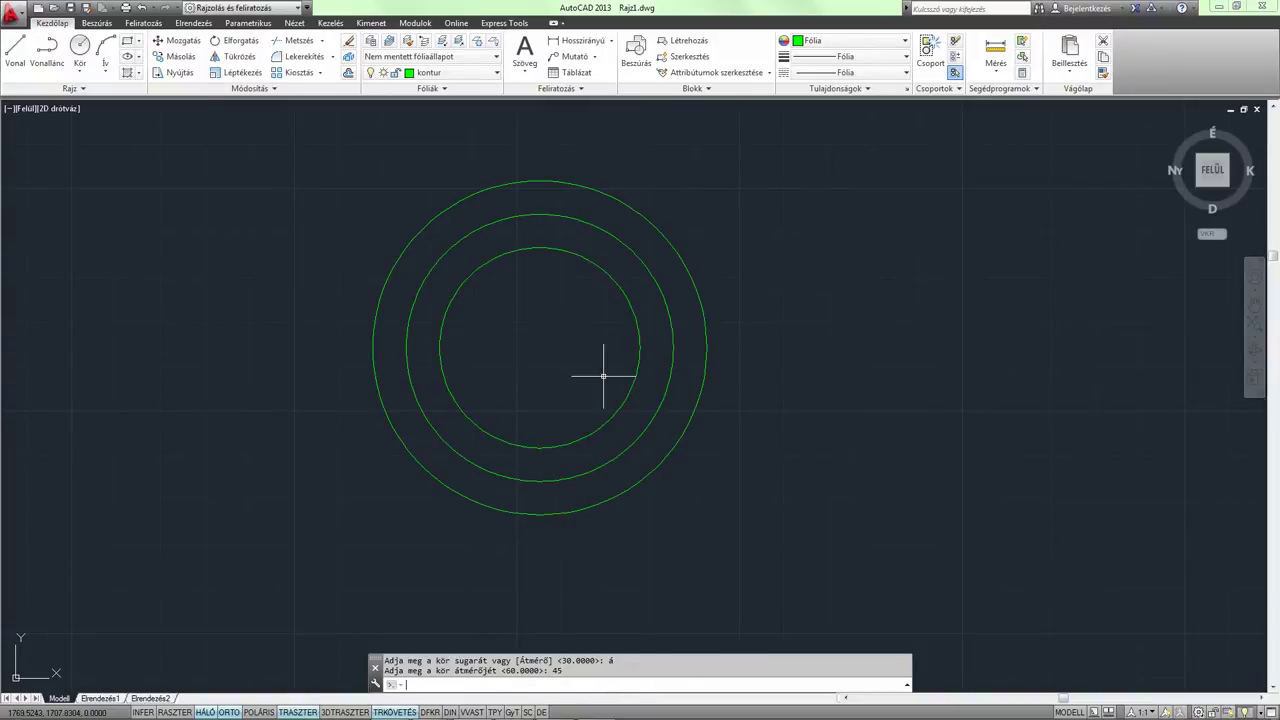
Move the 45-diameter circle onto the yellow dash-dot tengely layer.
{"action": "left_click", "coordinate": [579, 268]}
{"action": "left_click", "coordinate": [561, 246]}
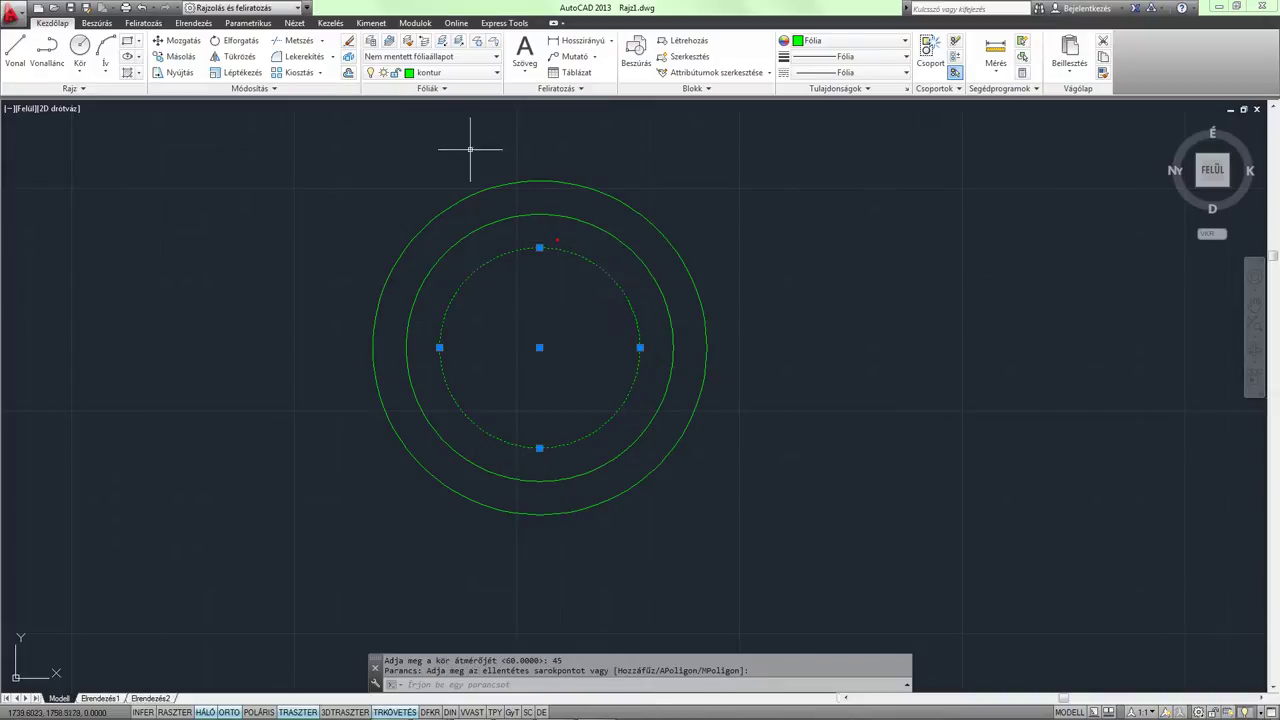
{"action": "left_click", "coordinate": [449, 73]}
{"action": "left_click", "coordinate": [434, 120]}
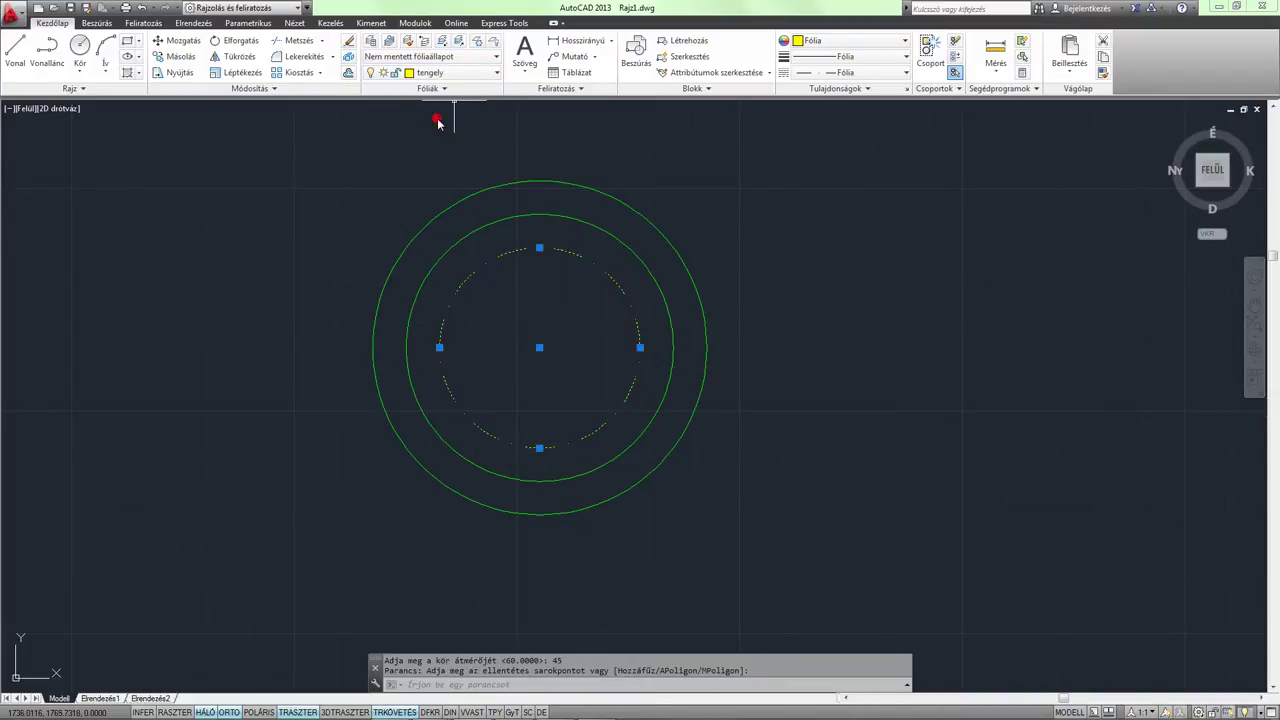
{"action": "key", "text": "Escape"}
{"action": "scroll", "coordinate": [591, 252], "scroll_direction": "up", "scroll_amount": 2}
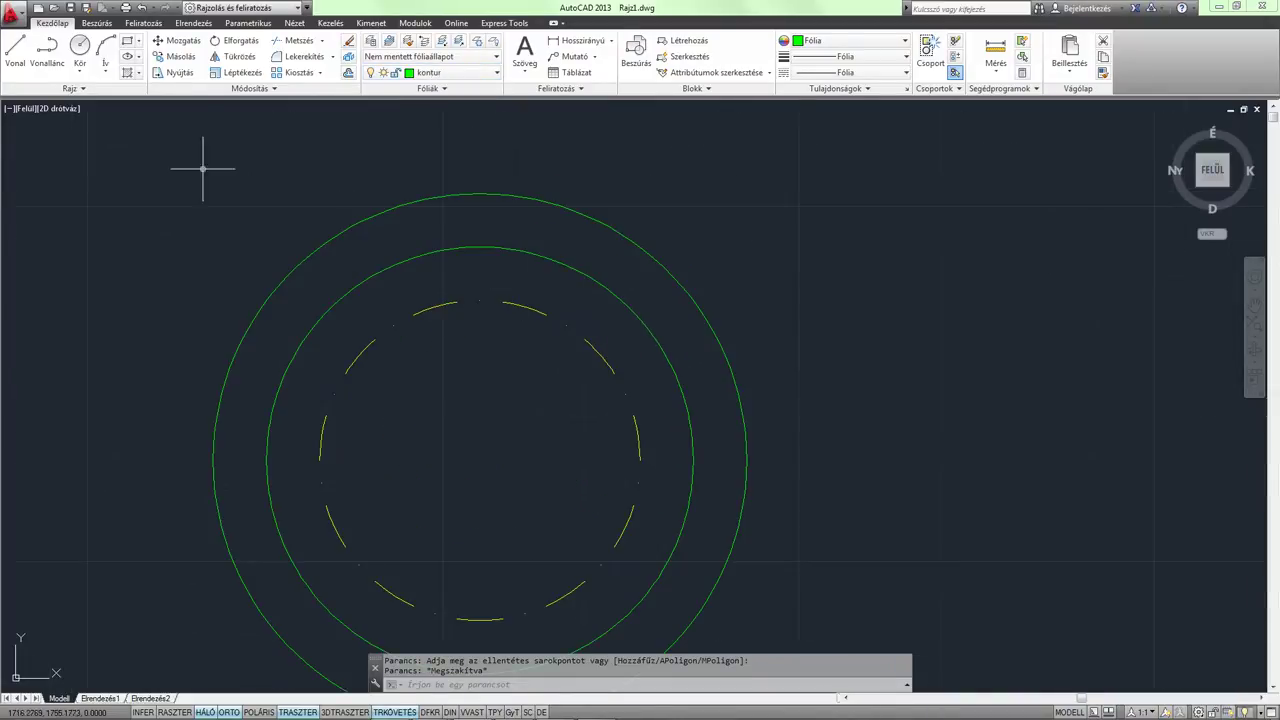
Draw a vertical line upward and a horizontal line rightward from the circles' centre.
{"action": "left_click", "coordinate": [15, 52]}
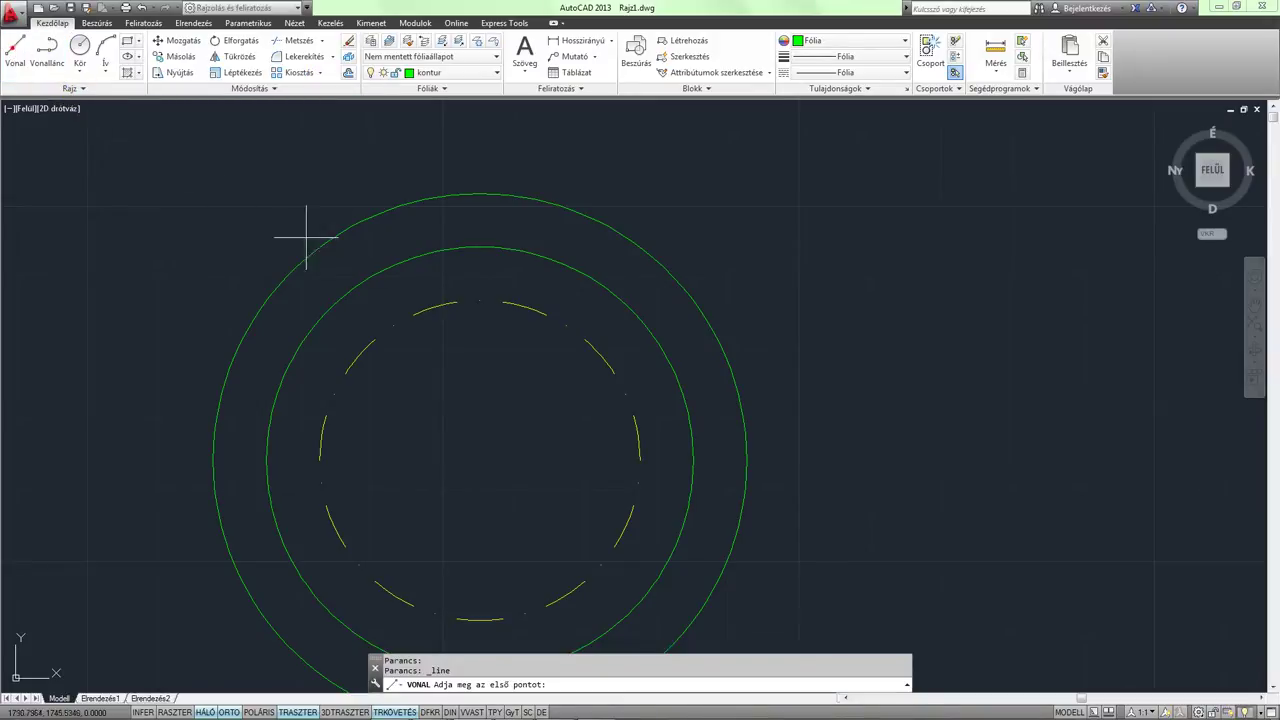
{"action": "left_click", "coordinate": [477, 457]}
{"action": "middle_click_drag", "start_coordinate": [484, 180], "coordinate": [486, 297]}
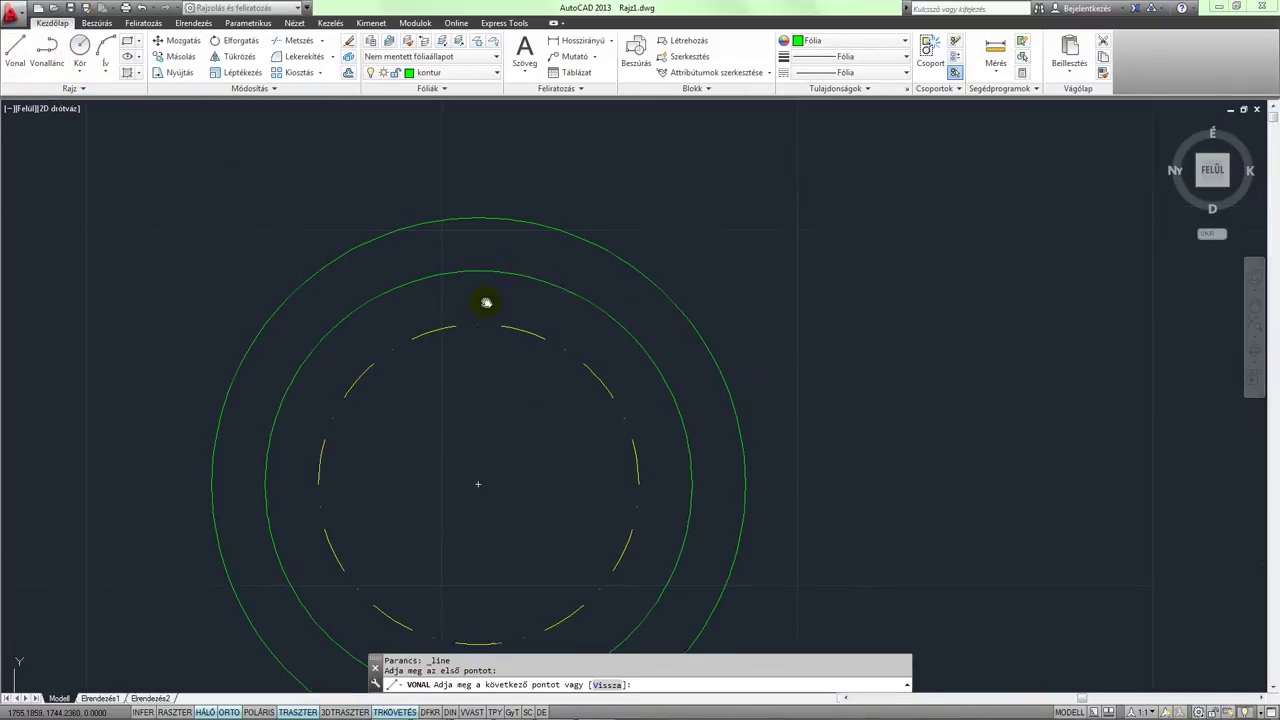
{"action": "left_click", "coordinate": [477, 172]}
{"action": "key", "text": "Return"}
{"action": "middle_click_drag", "start_coordinate": [611, 427], "coordinate": [633, 126]}
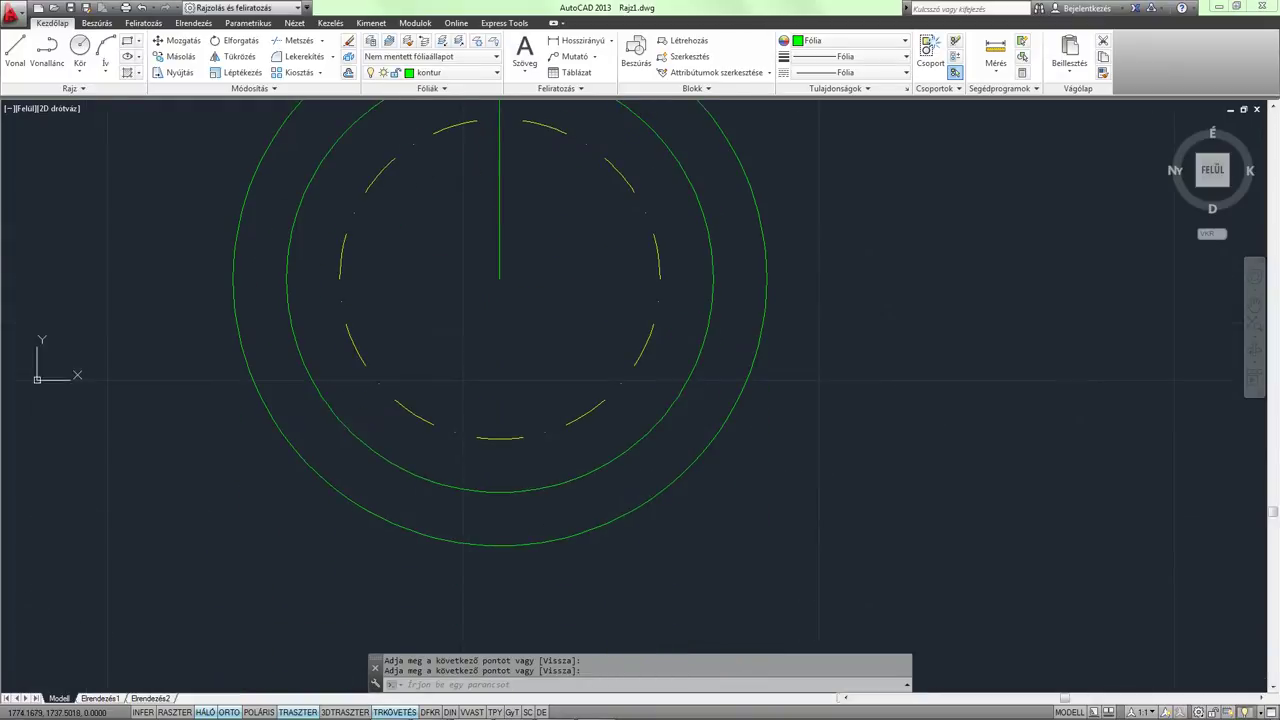
{"action": "key", "text": "Return"}
{"action": "left_click", "coordinate": [499, 278]}
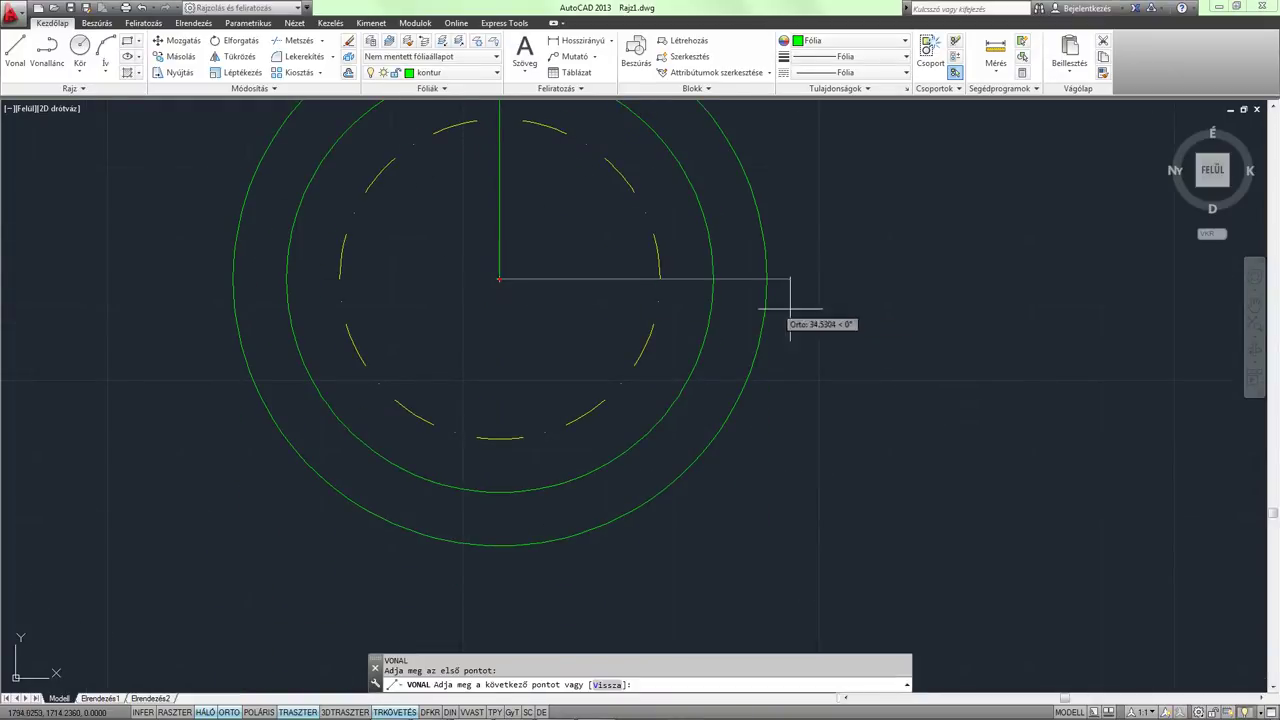
{"action": "left_click", "coordinate": [906, 308]}
{"action": "key", "text": "Return"}
{"action": "middle_click_drag", "start_coordinate": [811, 191], "coordinate": [796, 353]}
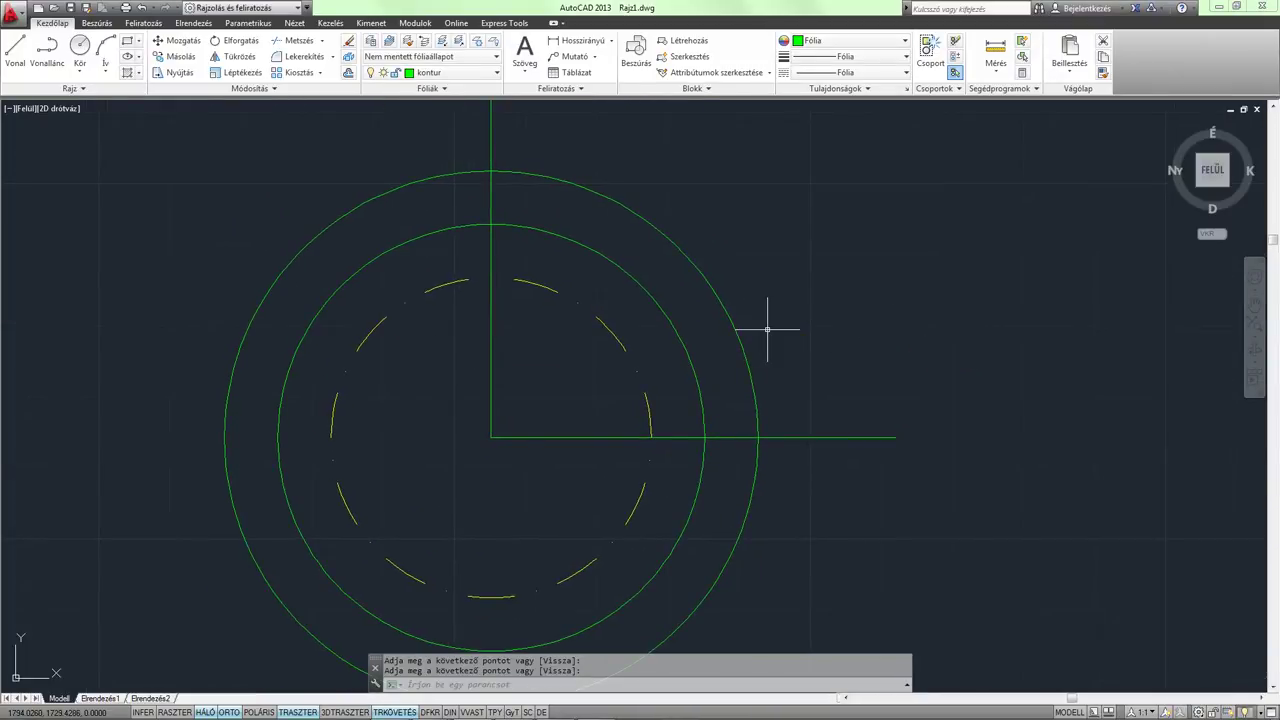
{"action": "middle_click_drag", "start_coordinate": [745, 252], "coordinate": [726, 277]}
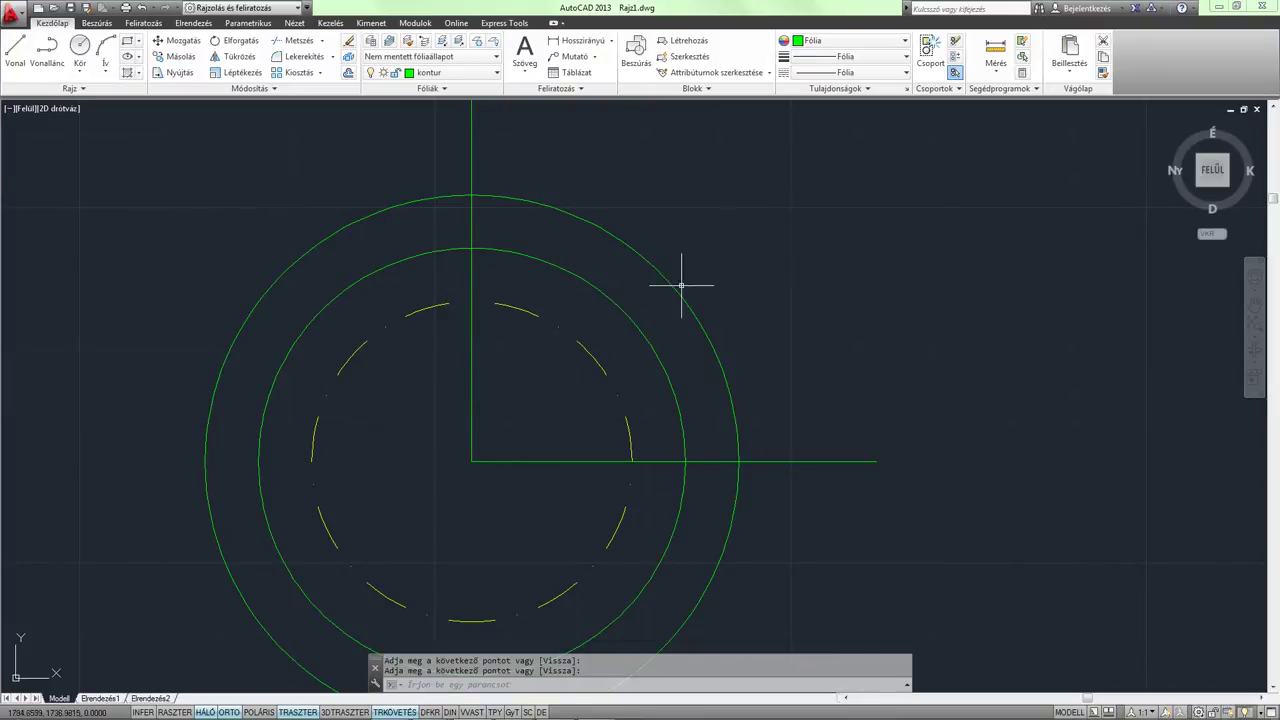
{"action": "mouse_move", "coordinate": [594, 349]}
{"action": "middle_mouse_down"}
{"action": "mouse_move", "coordinate": [636, 347]}
{"action": "mouse_move", "coordinate": [621, 356]}
{"action": "middle_mouse_up"}
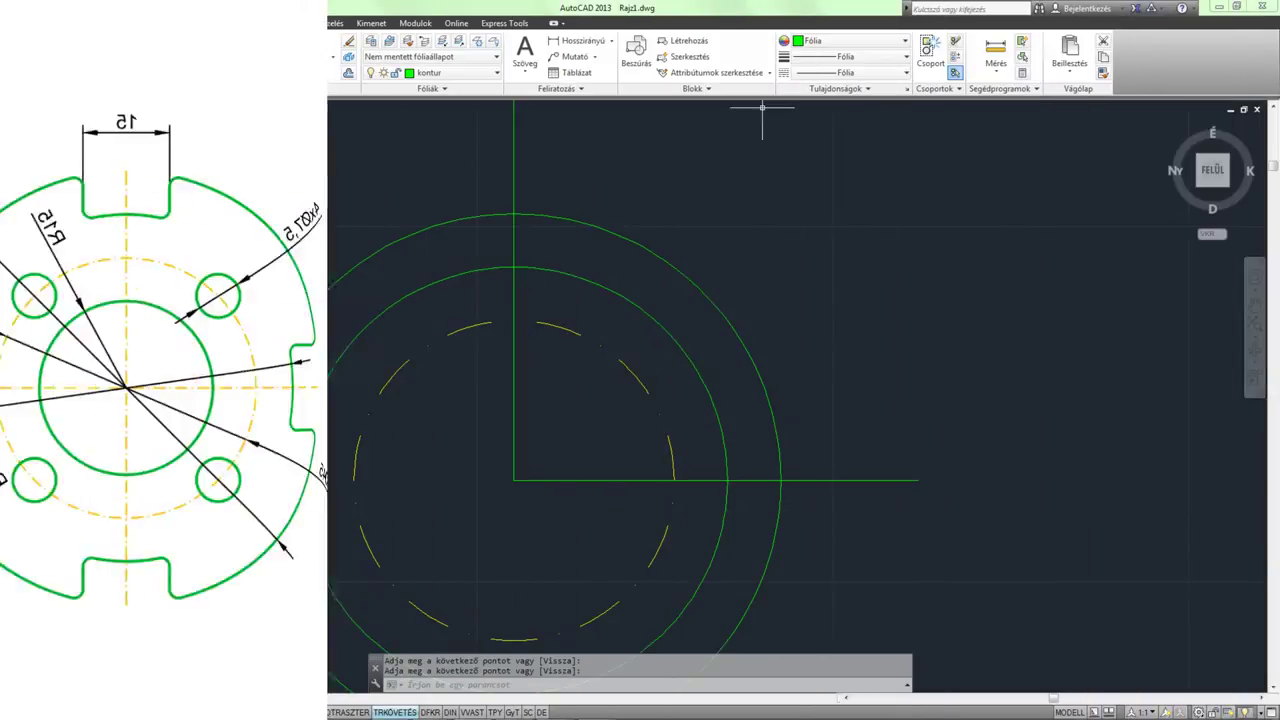
{"action": "middle_click_drag", "start_coordinate": [730, 307], "coordinate": [764, 277]}
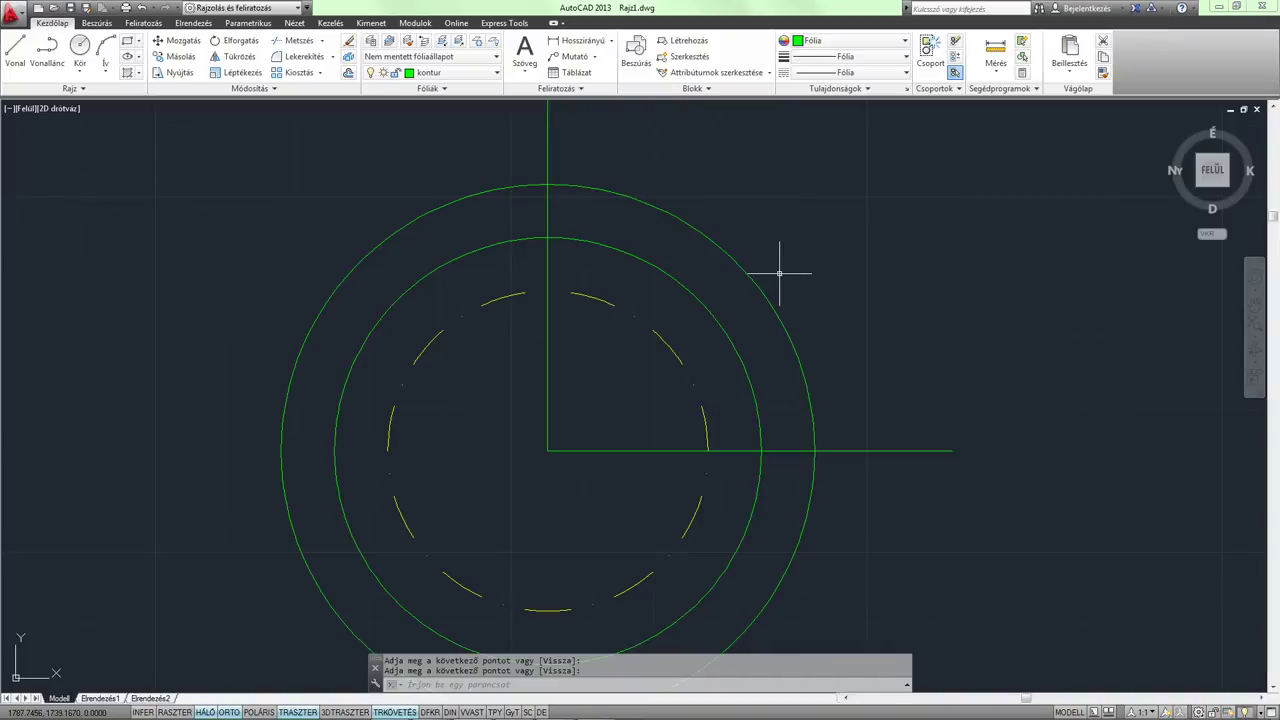
Offset the horizontal line 7.5 upward and the vertical line 7.5 to the right.
{"action": "type", "text": "P"}
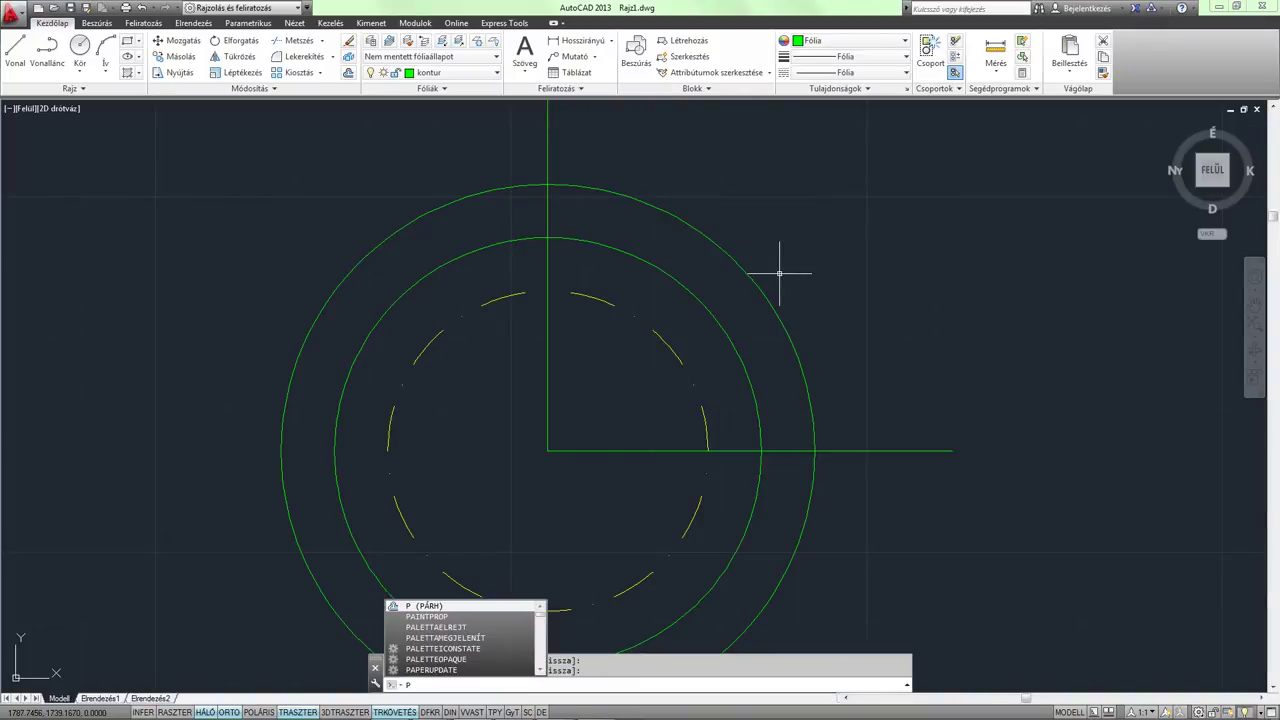
{"action": "key", "text": "Return"}
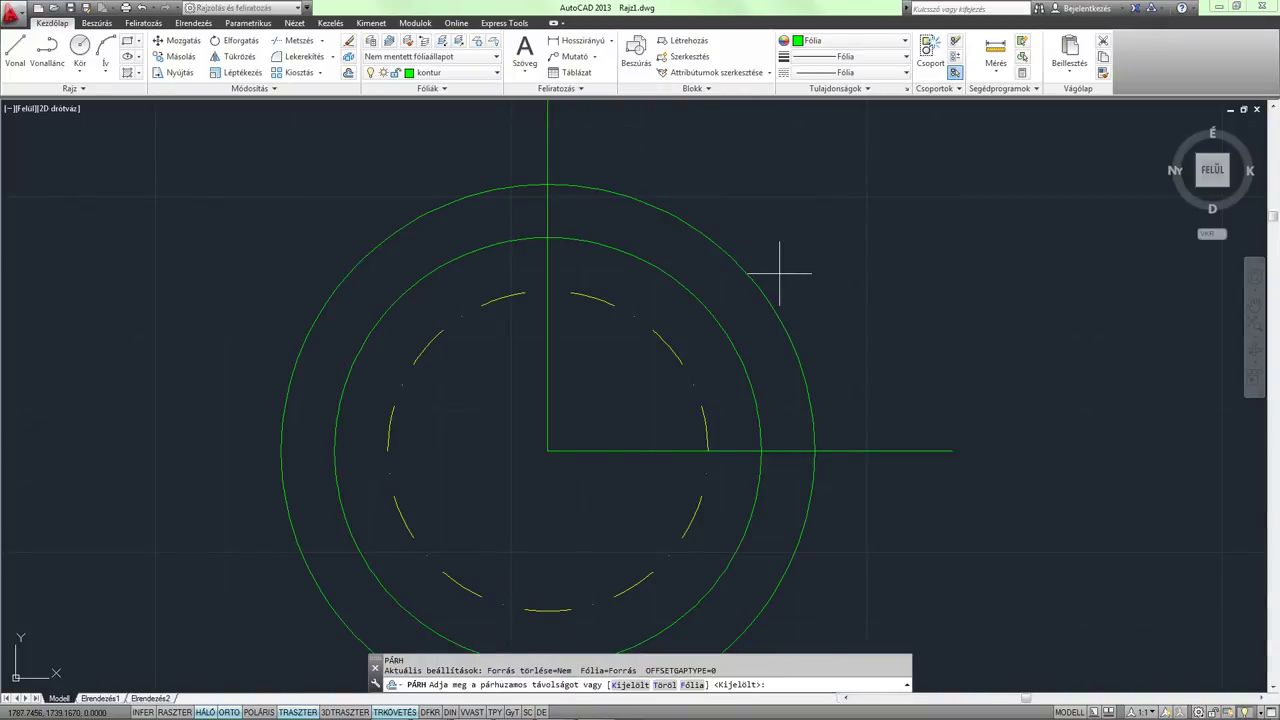
{"action": "type", "text": "7.5"}
{"action": "key", "text": "Return"}
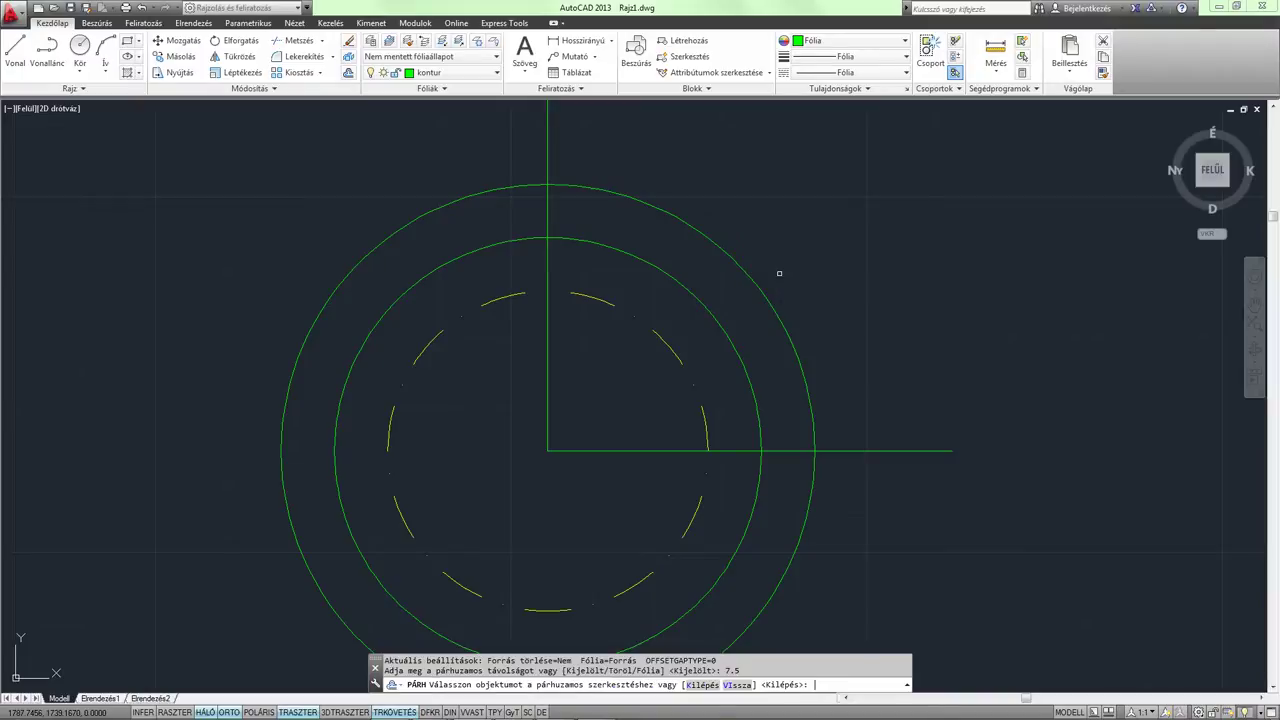
{"action": "left_click", "coordinate": [883, 453]}
{"action": "left_click", "coordinate": [874, 403]}
{"action": "middle_click_drag", "start_coordinate": [874, 403], "coordinate": [823, 501]}
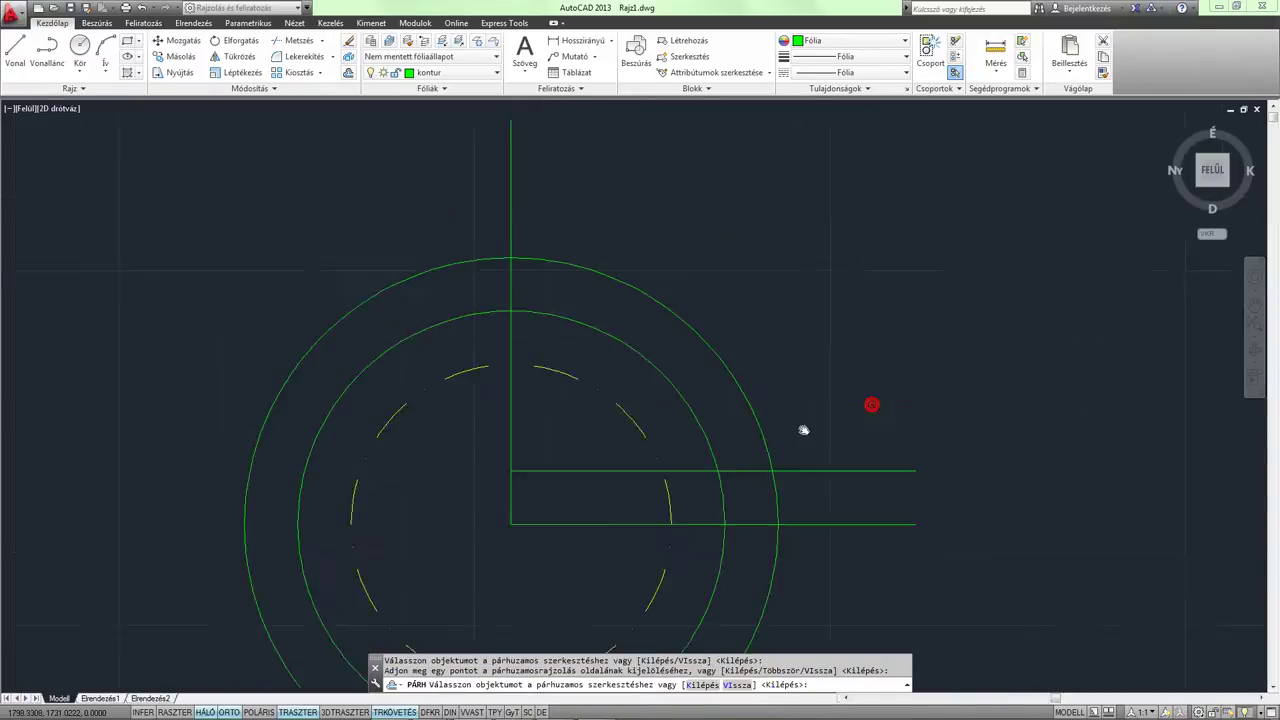
{"action": "left_click", "coordinate": [494, 420]}
{"action": "left_click", "coordinate": [571, 371]}
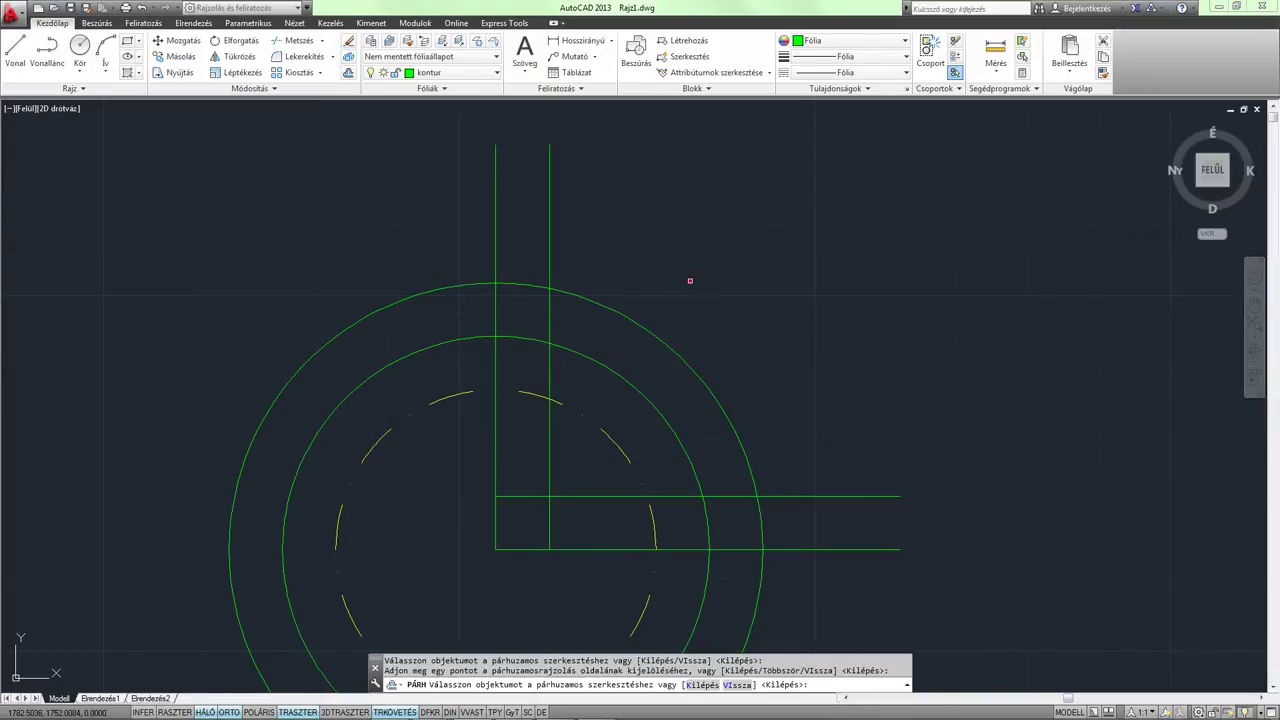
{"action": "key", "text": "Escape"}
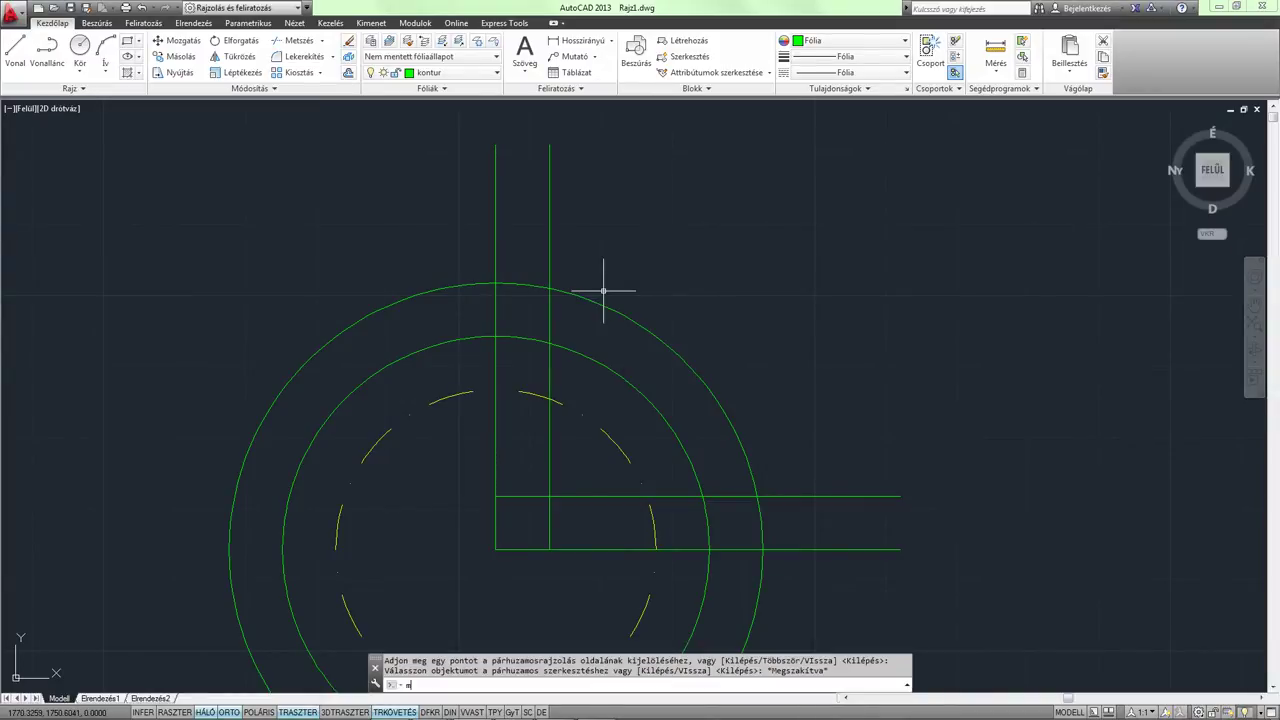
{"action": "type", "text": "metsz"}
{"action": "key", "text": "Return"}
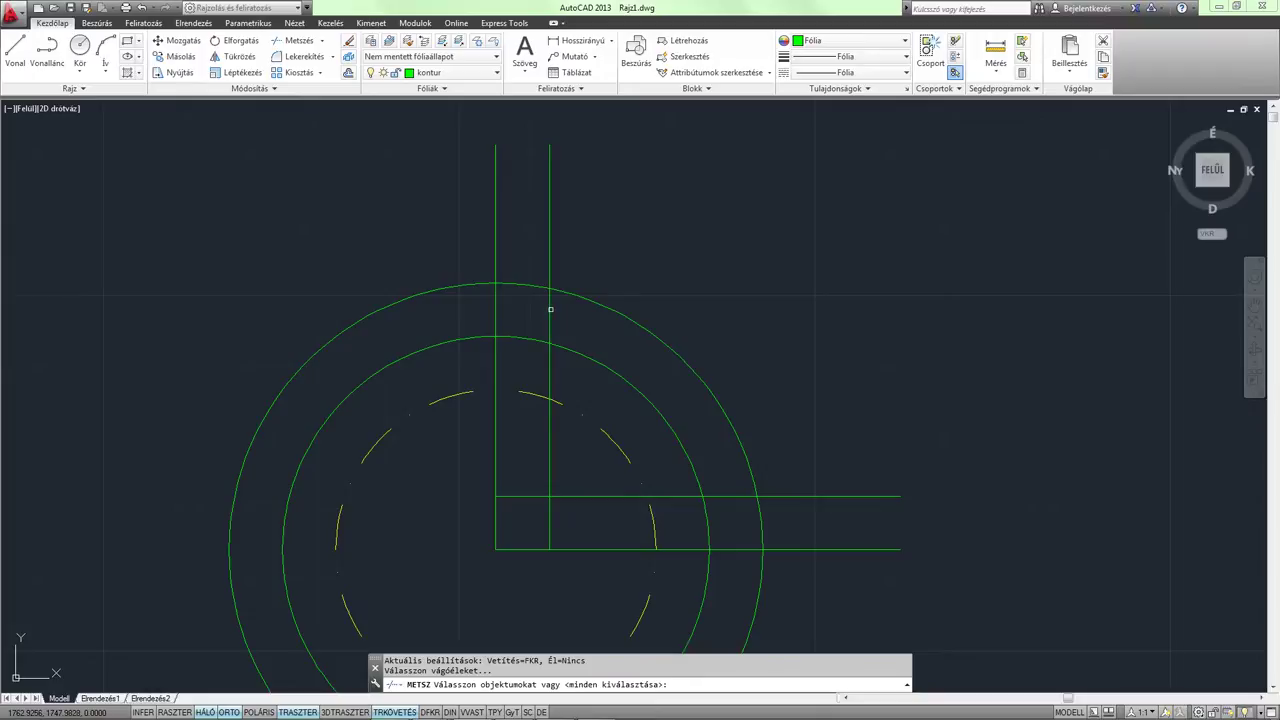
Trim the outer 75 circle between the vertical guide lines.
{"action": "left_click", "coordinate": [550, 309]}
{"action": "key", "text": "Return"}
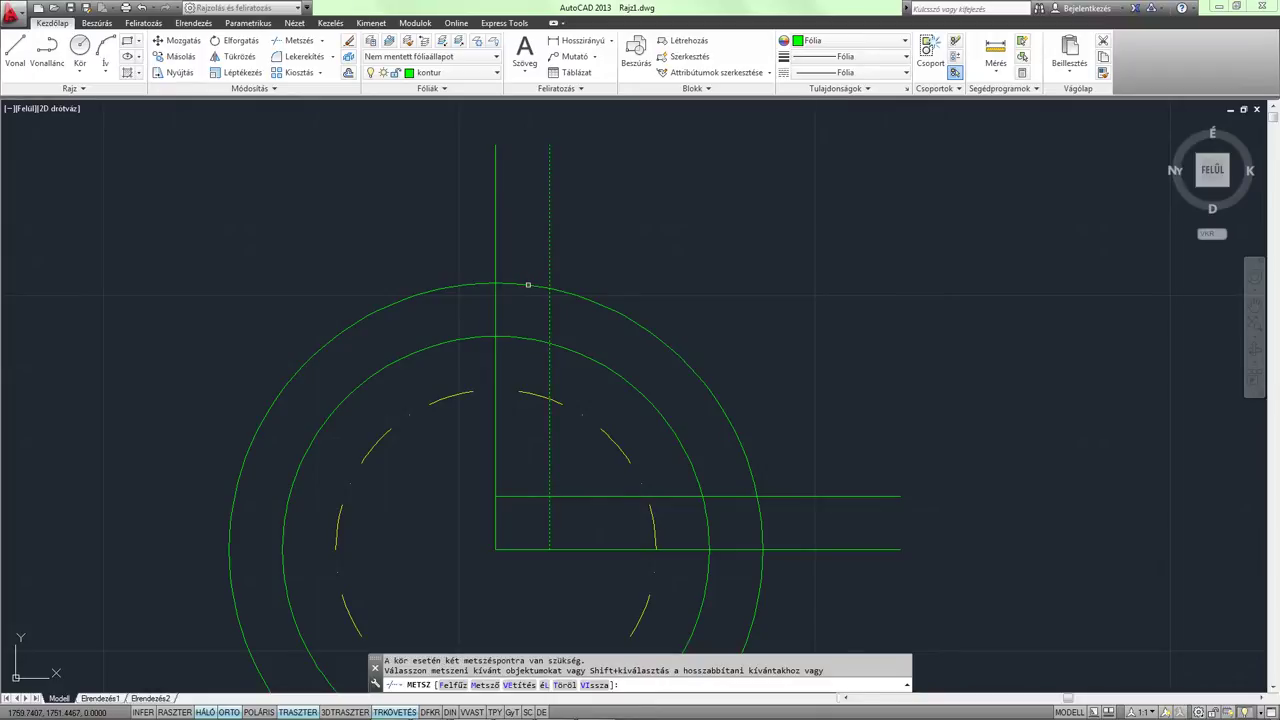
{"action": "key", "text": "Return"}
{"action": "key", "text": "Return"}
{"action": "left_click", "coordinate": [548, 319]}
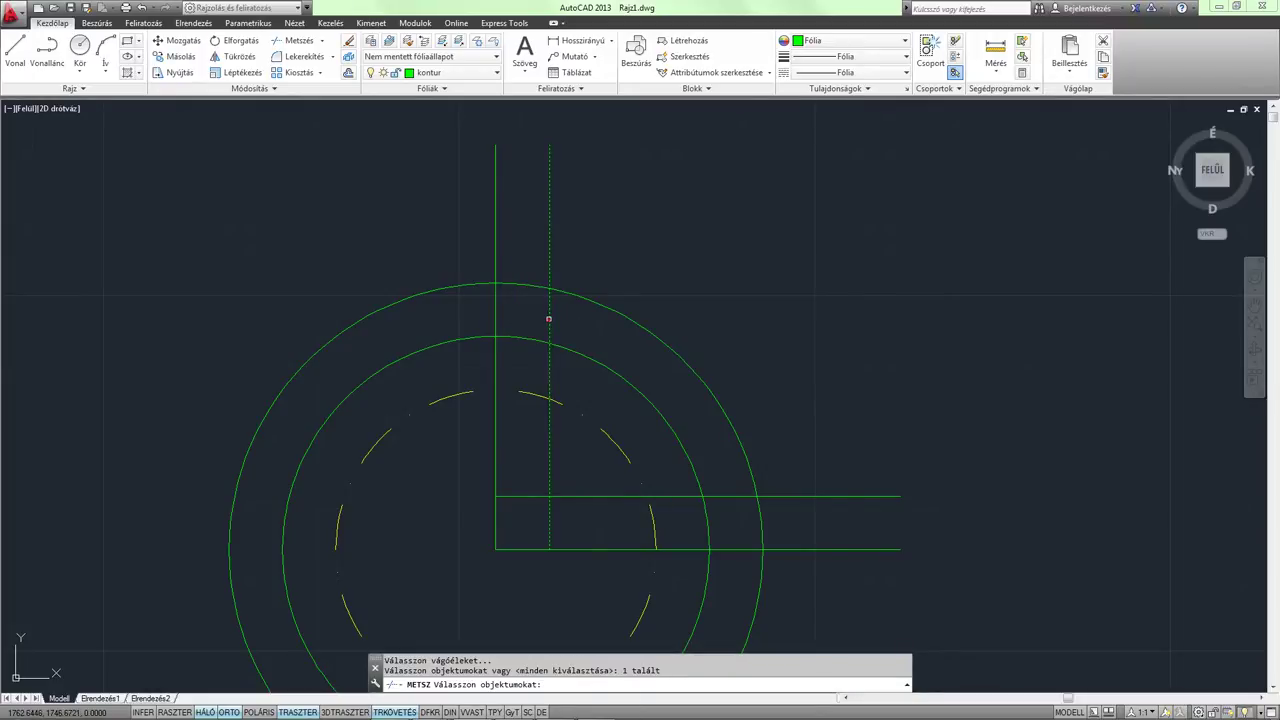
{"action": "key", "text": "Return"}
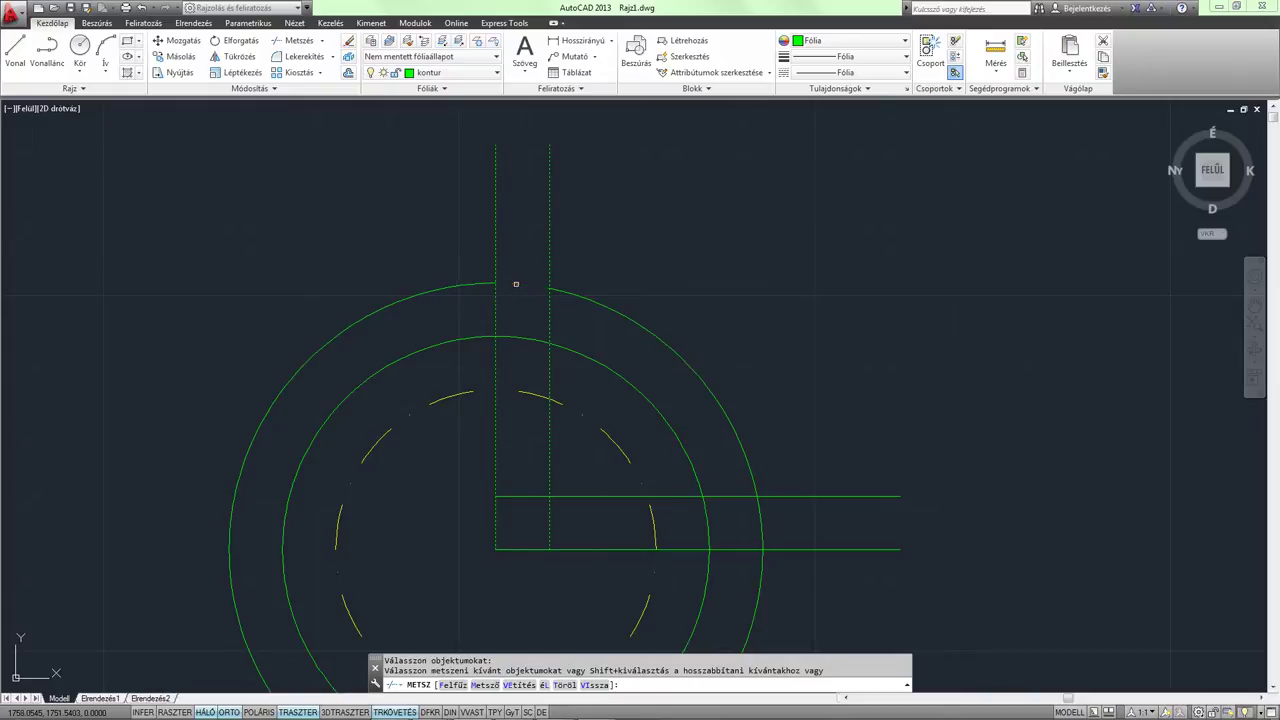
{"action": "left_click", "coordinate": [517, 284]}
{"action": "middle_click_drag", "start_coordinate": [517, 281], "coordinate": [510, 229]}
{"action": "key", "text": "Return"}
{"action": "key", "text": "Return"}
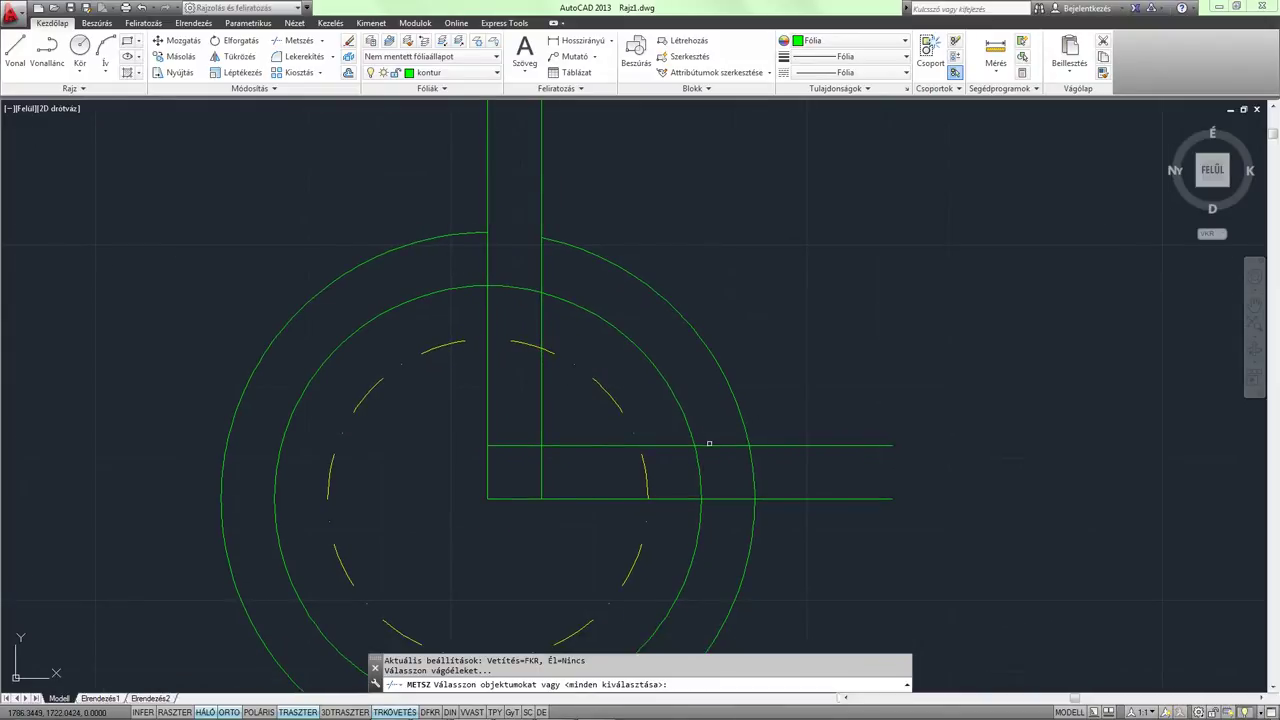
Trim the outer circle between the horizontal lines and delete its leftover piece.
{"action": "left_click", "coordinate": [709, 444]}
{"action": "left_click", "coordinate": [716, 497]}
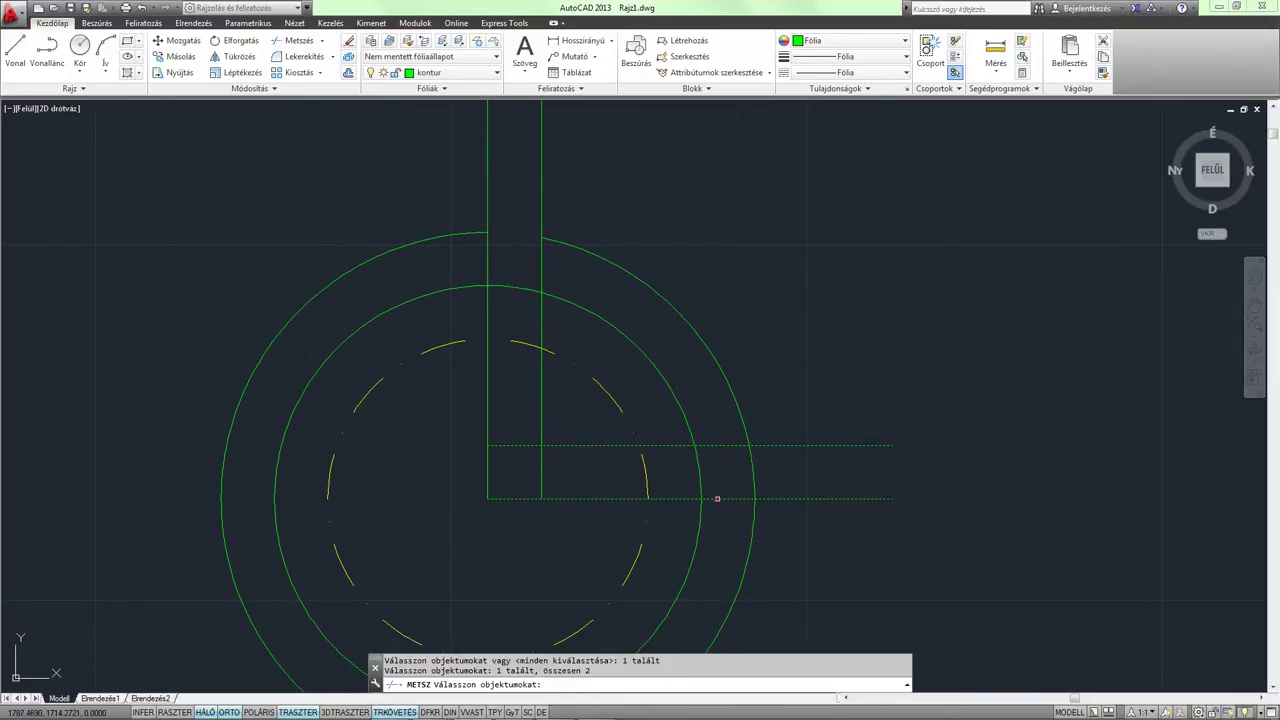
{"action": "key", "text": "Return"}
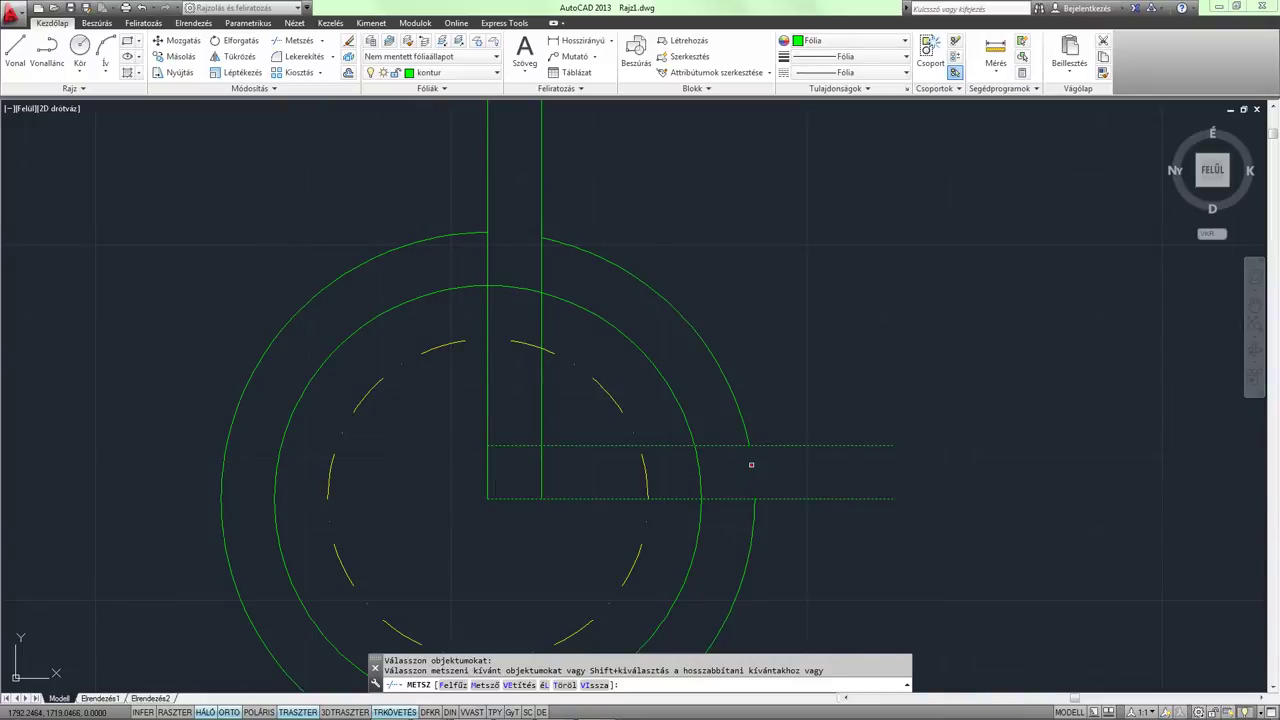
{"action": "left_click", "coordinate": [751, 464]}
{"action": "key", "text": "Return"}
{"action": "scroll", "coordinate": [749, 463], "scroll_direction": "down", "scroll_amount": 2}
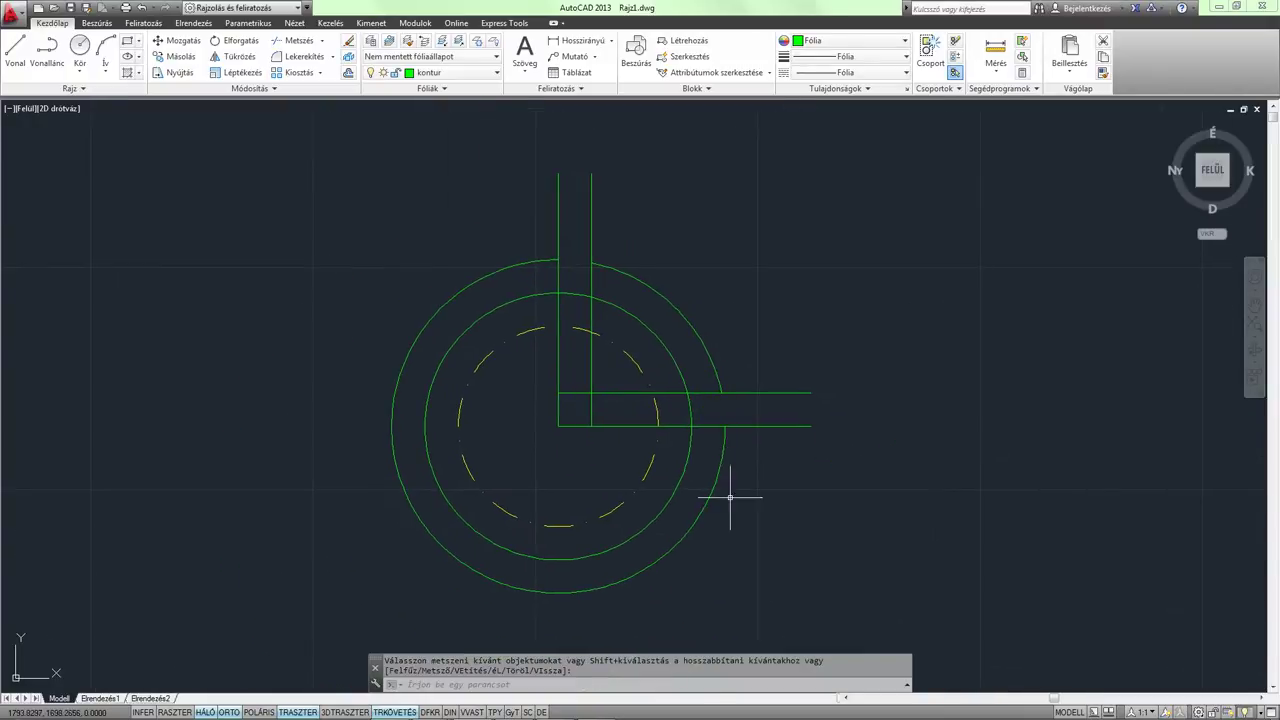
{"action": "left_click", "coordinate": [712, 490]}
{"action": "key", "text": "Delete"}
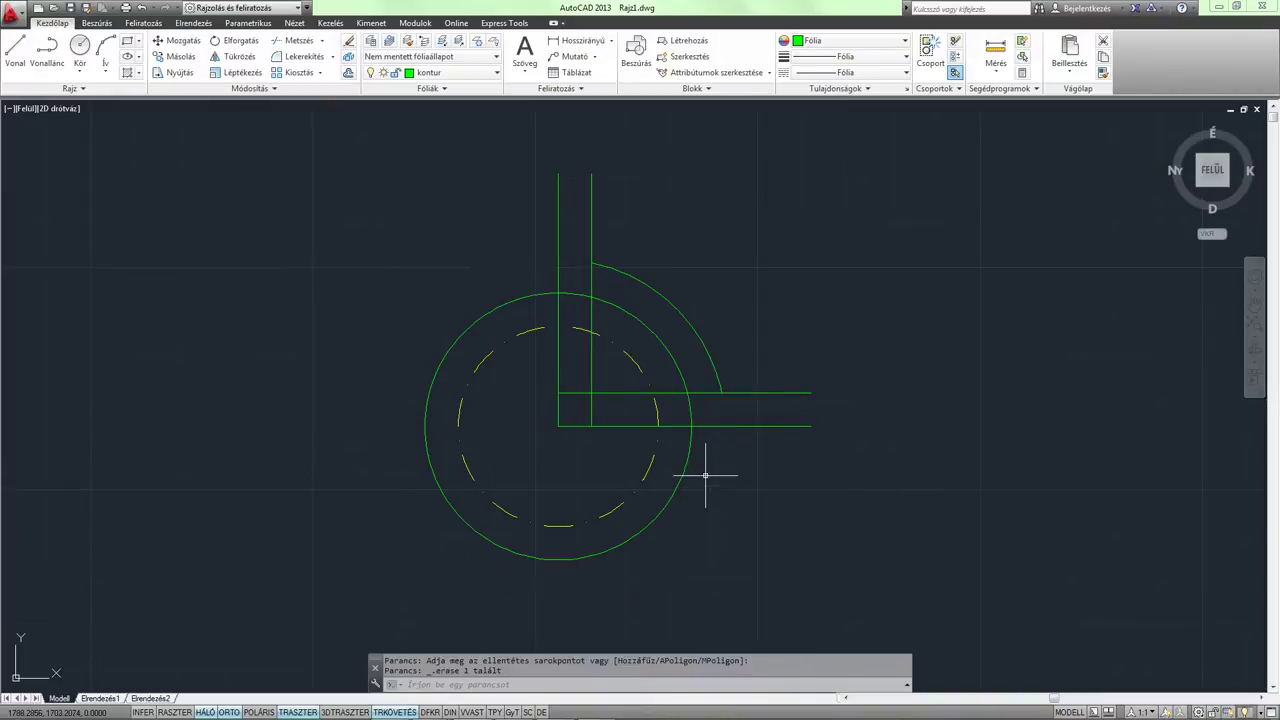
Trim the 60 circle to a quarter arc against the lower horizontal and left vertical lines.
{"action": "type", "text": "me"}
{"action": "key", "text": "Return"}
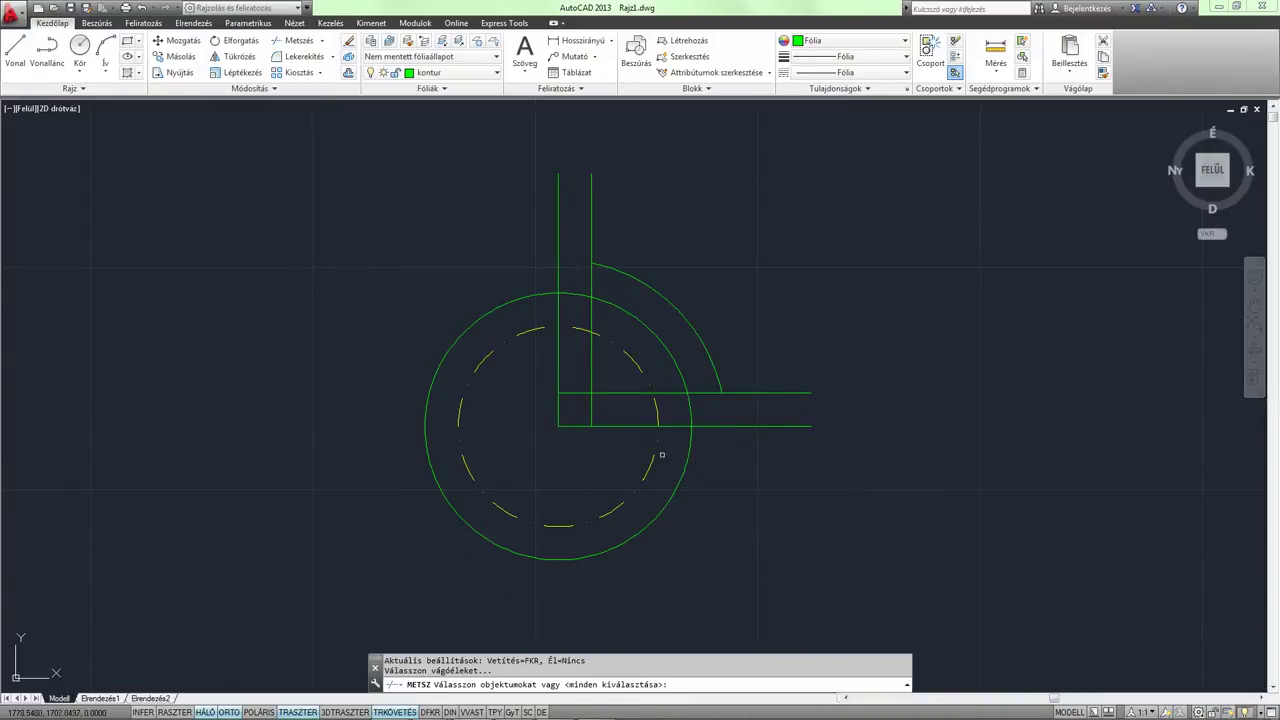
{"action": "left_click", "coordinate": [633, 427]}
{"action": "left_click", "coordinate": [557, 306]}
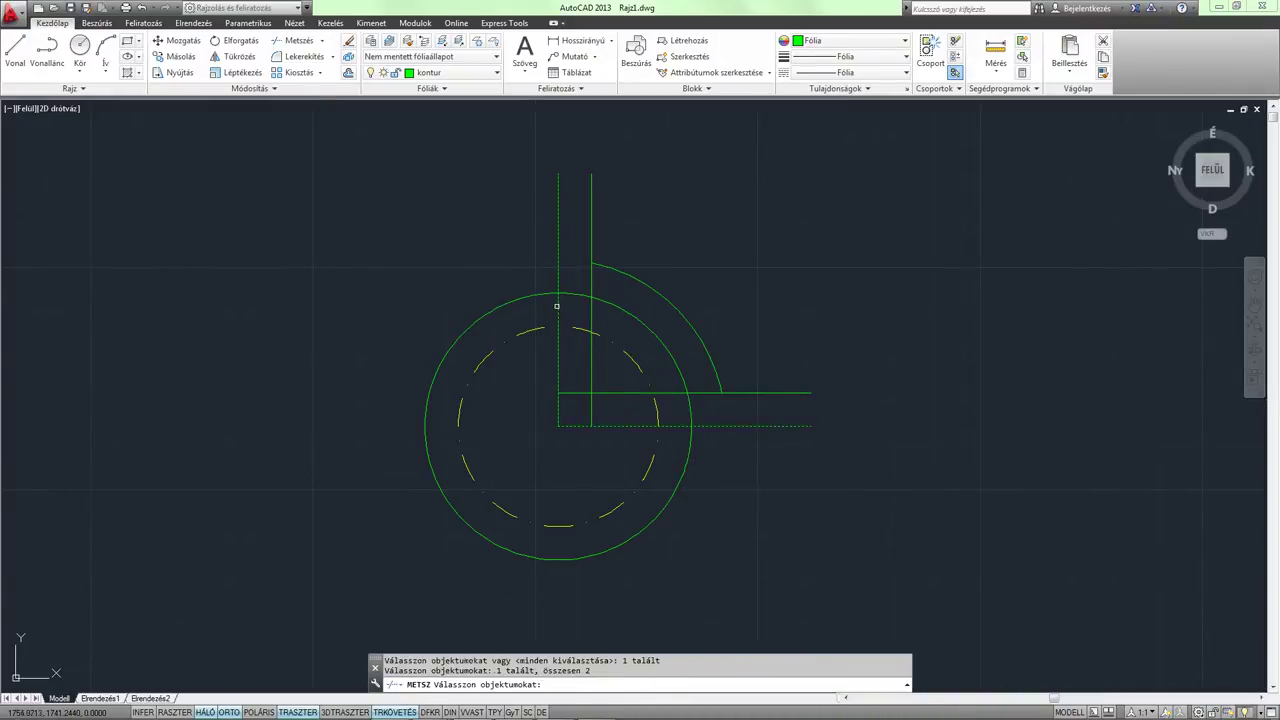
{"action": "key", "text": "Return"}
{"action": "left_click", "coordinate": [530, 295]}
{"action": "scroll", "coordinate": [623, 323], "scroll_direction": "up", "scroll_amount": 2}
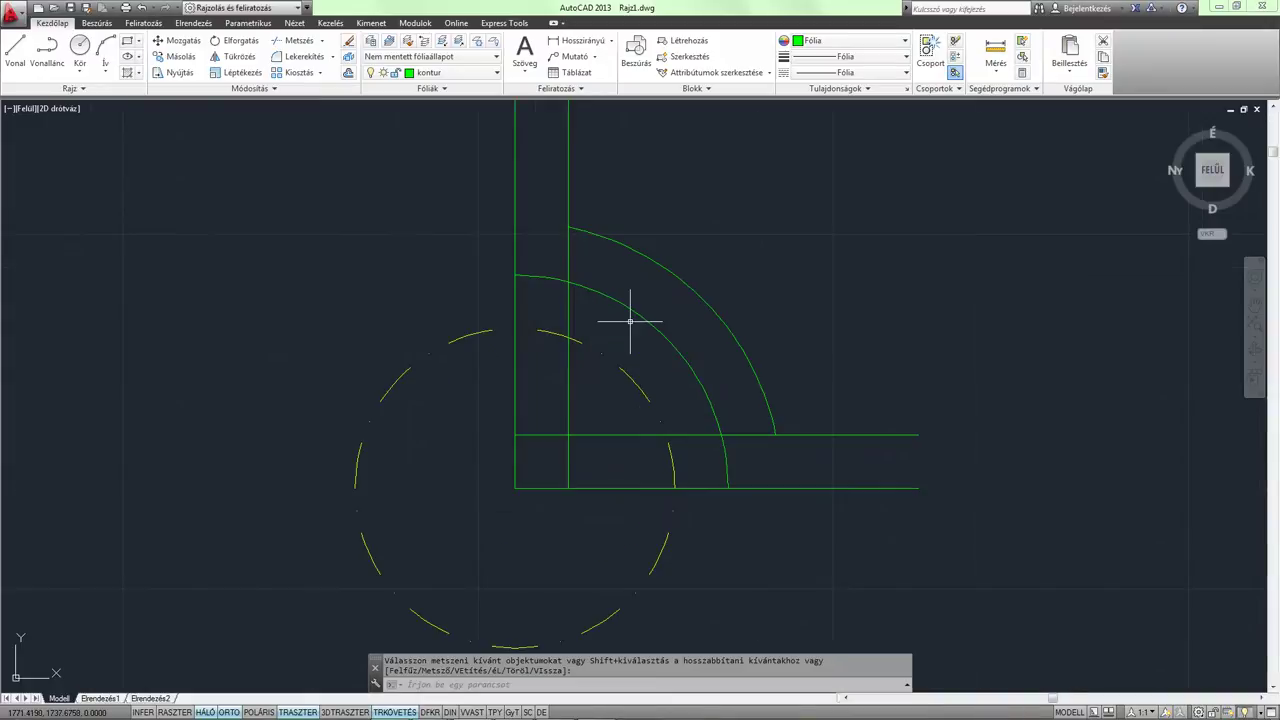
{"action": "middle_click_drag", "start_coordinate": [623, 323], "coordinate": [497, 357]}
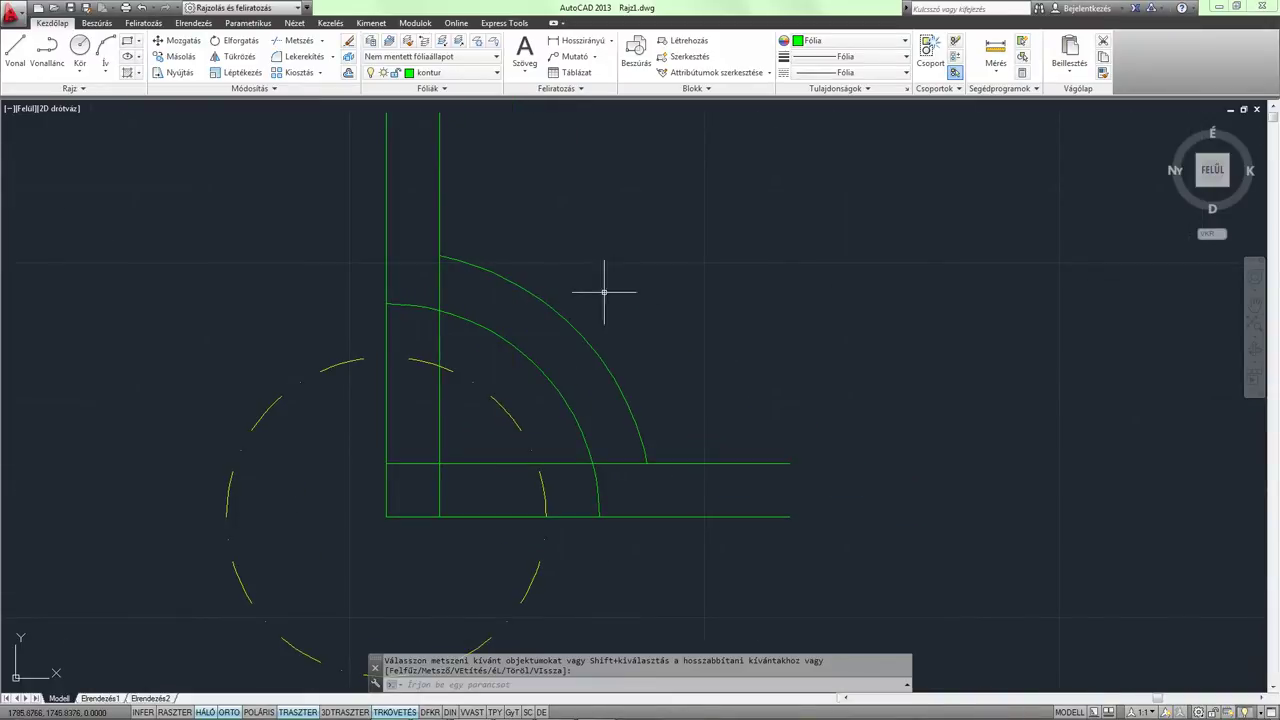
Shorten the upper horizontal line so it runs only from the inner to the outer arc.
{"action": "key", "text": "Return"}
{"action": "left_click", "coordinate": [423, 463]}
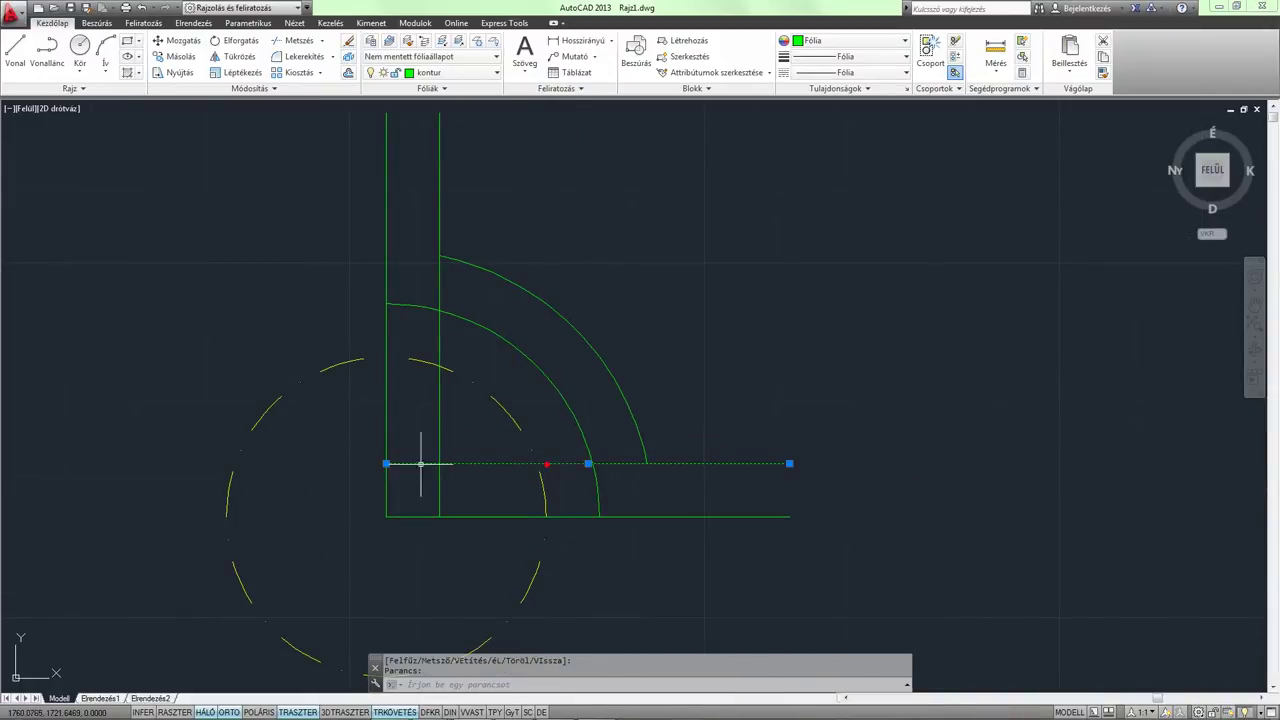
{"action": "left_click", "coordinate": [384, 463]}
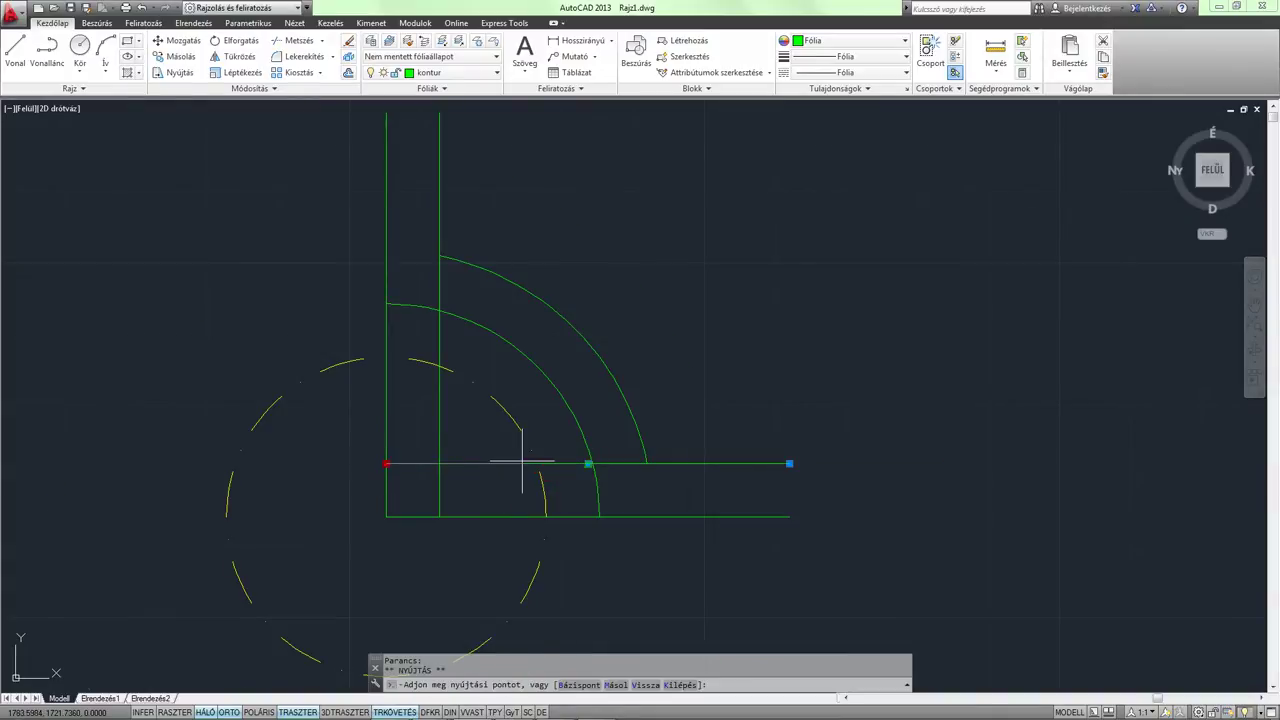
{"action": "scroll", "coordinate": [523, 460], "scroll_direction": "up", "scroll_amount": 6}
{"action": "left_click", "coordinate": [804, 478]}
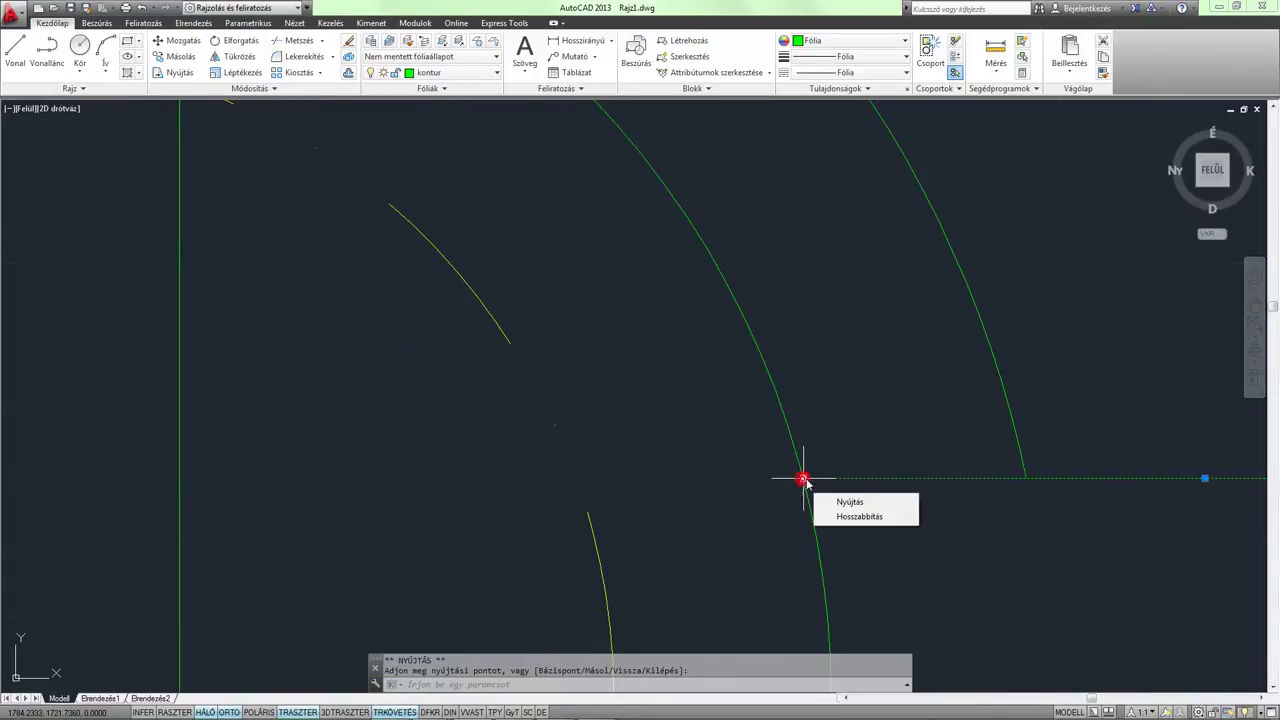
{"action": "scroll", "coordinate": [1031, 517], "scroll_direction": "down", "scroll_amount": 2}
{"action": "middle_click_drag", "start_coordinate": [1031, 517], "coordinate": [651, 443]}
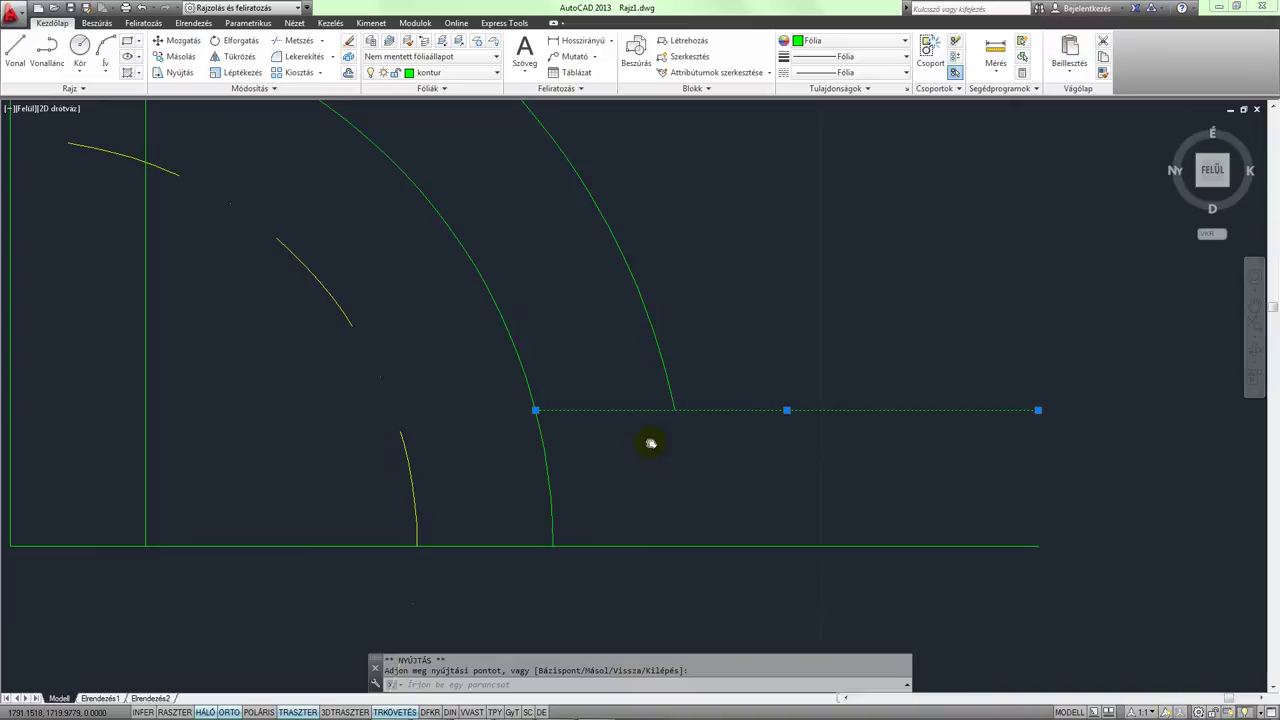
{"action": "left_click", "coordinate": [1037, 410]}
{"action": "left_click", "coordinate": [673, 410]}
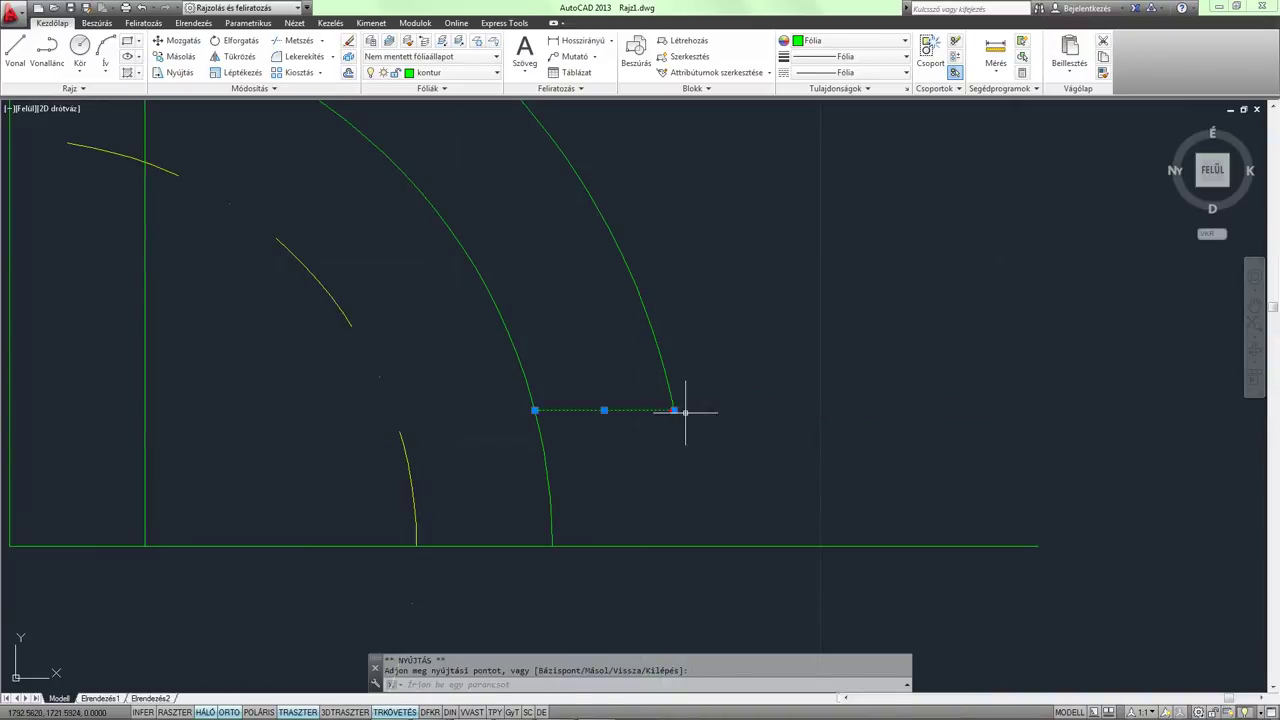
{"action": "key", "text": "Escape"}
Shorten the vertical line so it only joins the inner and outer arcs.
{"action": "scroll", "coordinate": [669, 307], "scroll_direction": "down", "scroll_amount": 2}
{"action": "scroll", "coordinate": [714, 437], "scroll_direction": "down", "scroll_amount": 2}
{"action": "left_click", "coordinate": [503, 293]}
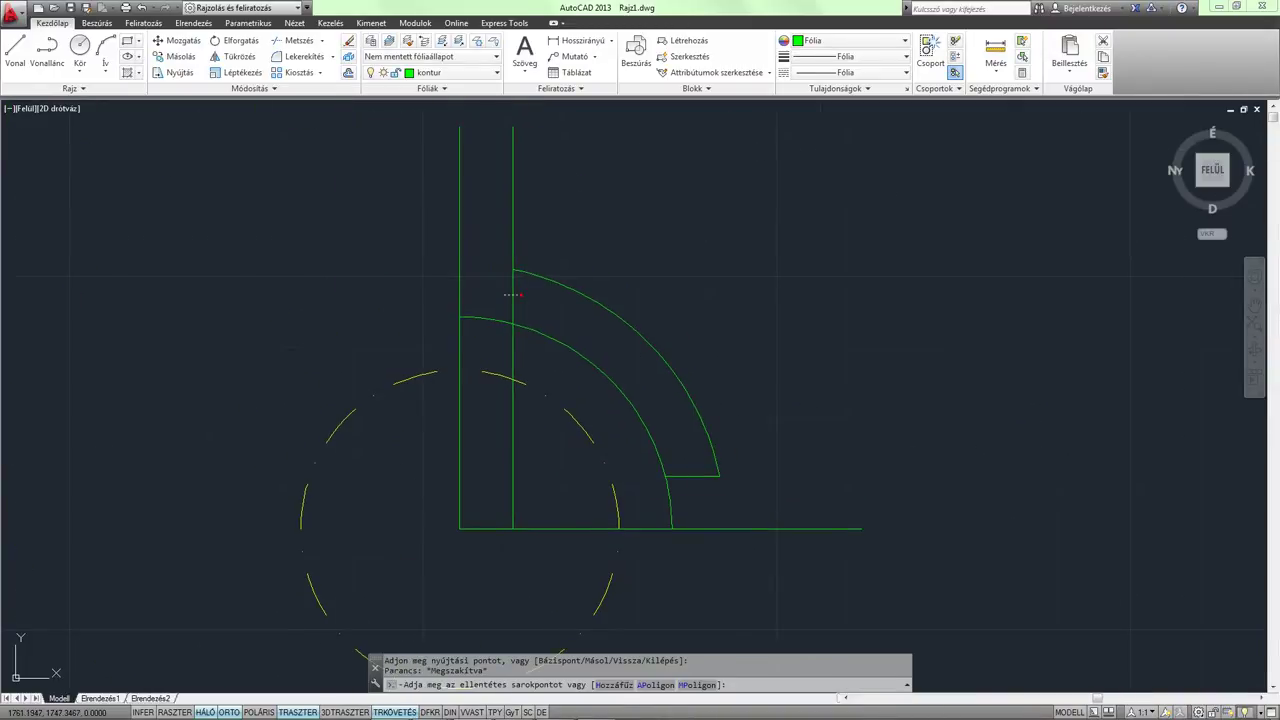
{"action": "left_click", "coordinate": [510, 127]}
{"action": "left_click", "coordinate": [512, 127]}
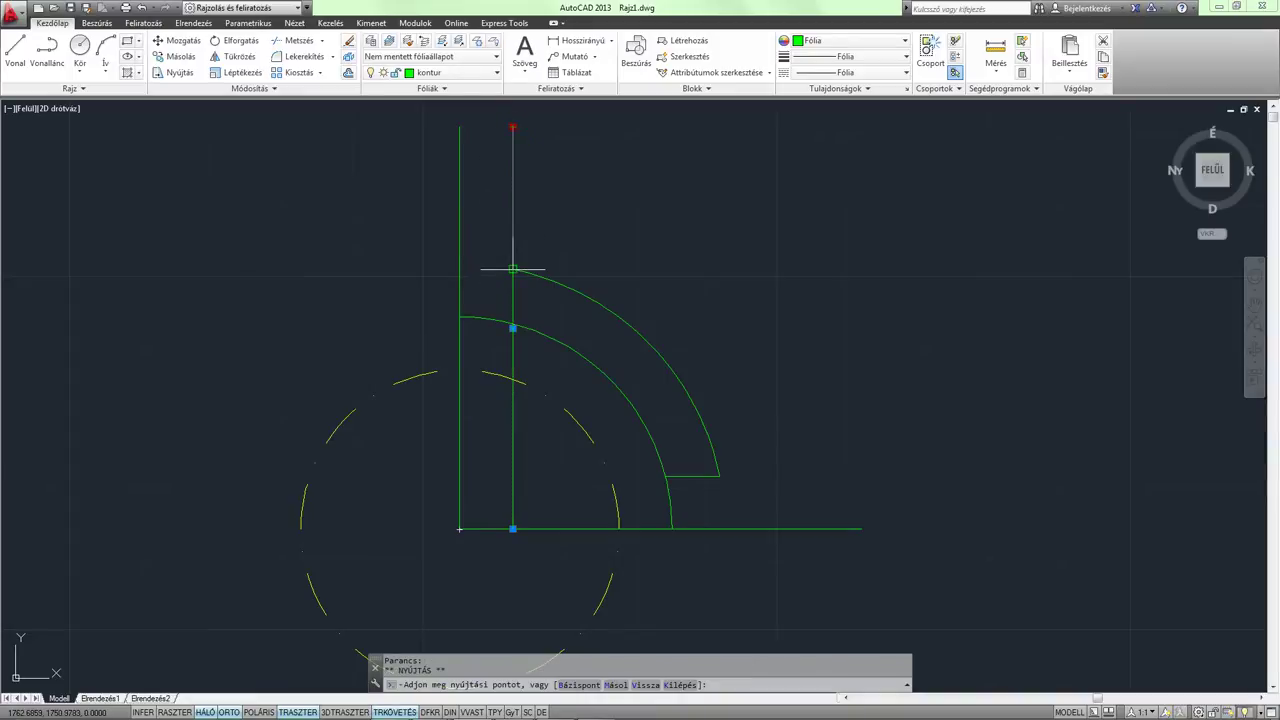
{"action": "left_click", "coordinate": [512, 528]}
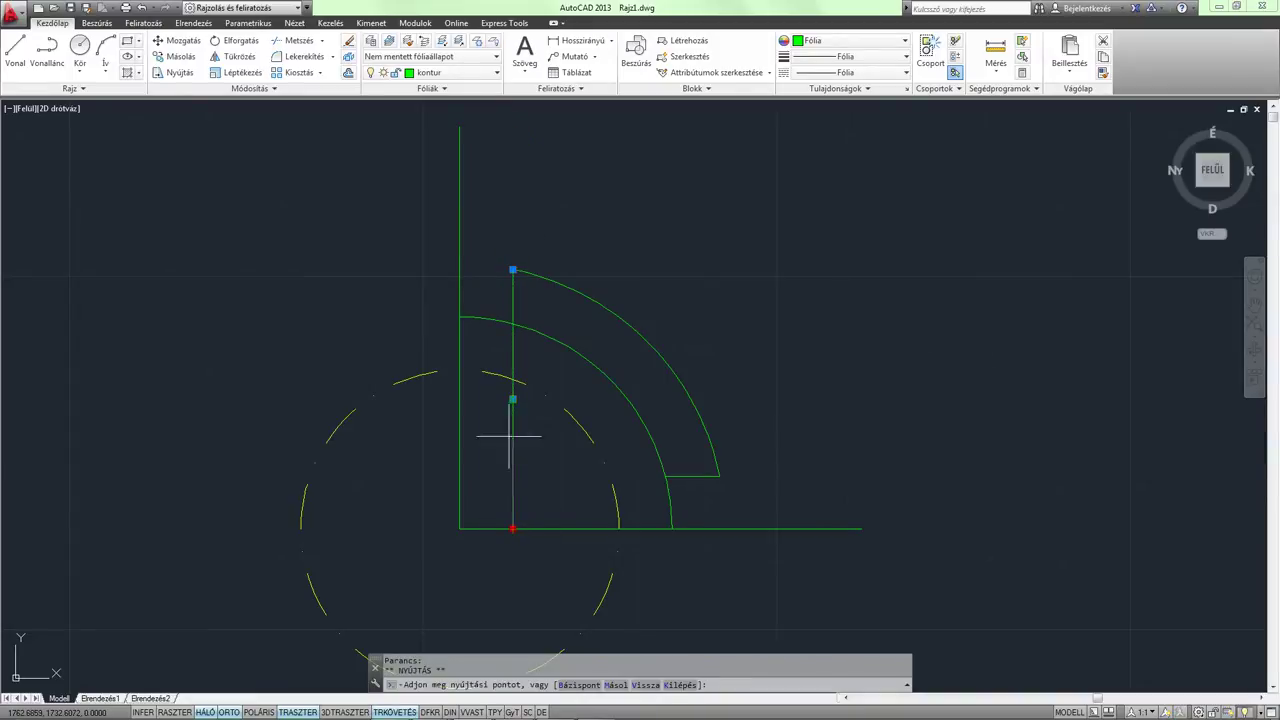
{"action": "left_click", "coordinate": [510, 322]}
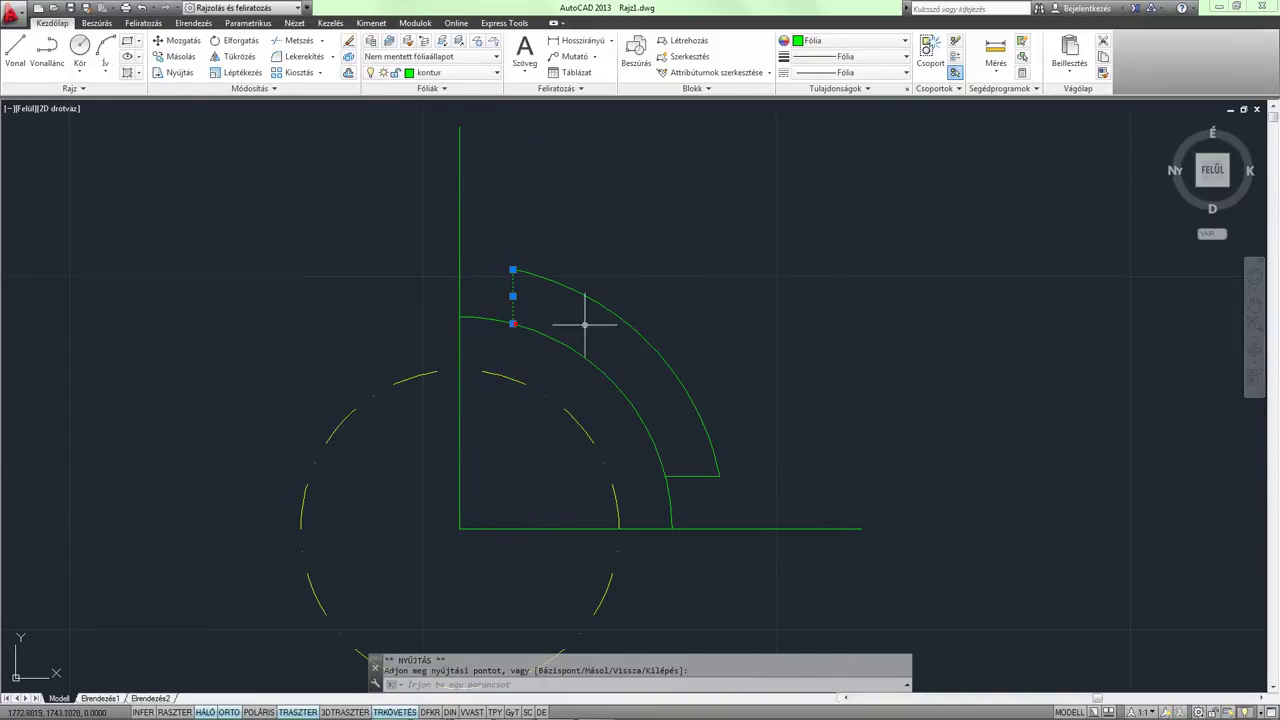
{"action": "key", "text": "Escape"}
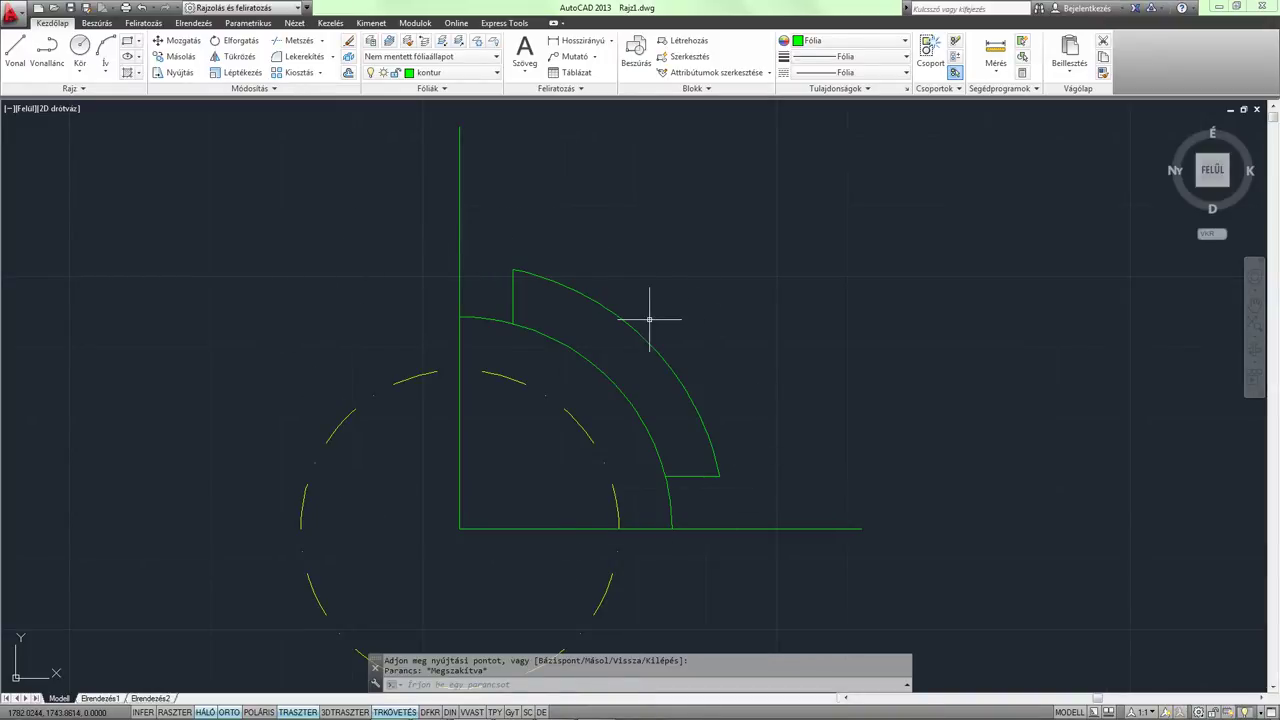
{"action": "scroll", "coordinate": [683, 477], "scroll_direction": "up", "scroll_amount": 2}
{"action": "middle_click_drag", "start_coordinate": [674, 477], "coordinate": [716, 449]}
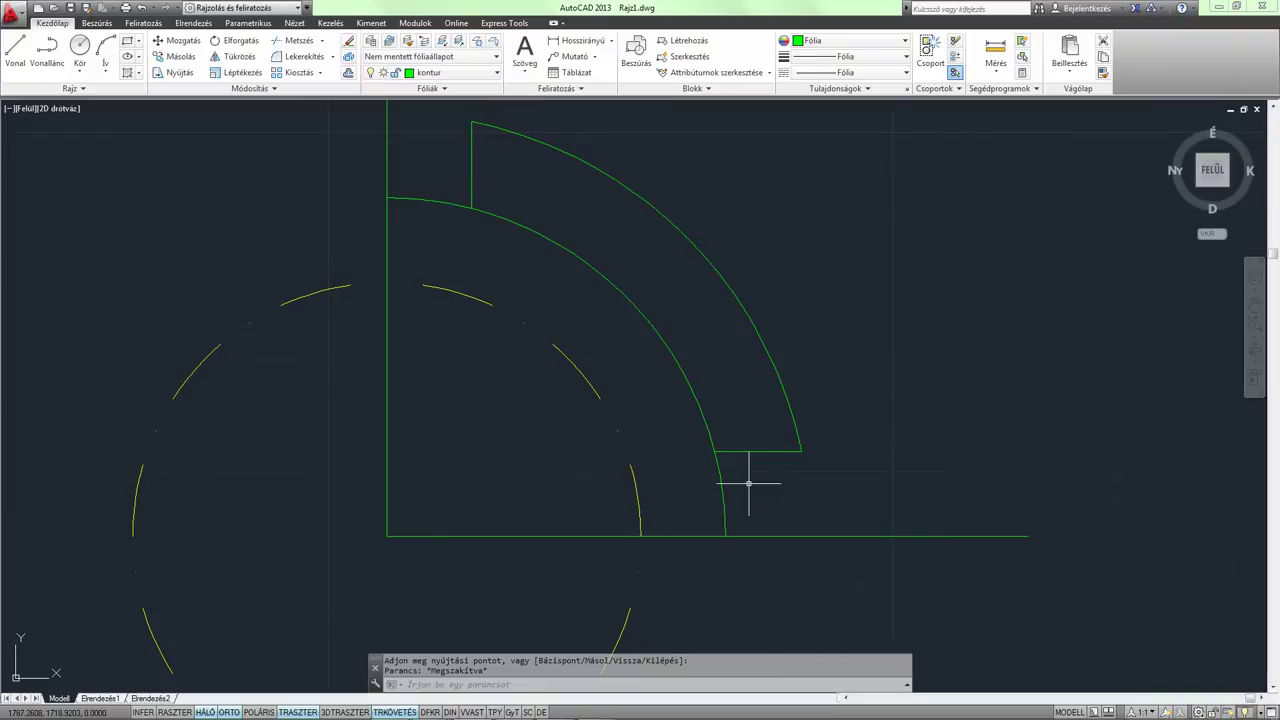
Fillet the outer arc to the horizontal and vertical notch lines with radius 1.5.
{"action": "type", "text": "1k"}
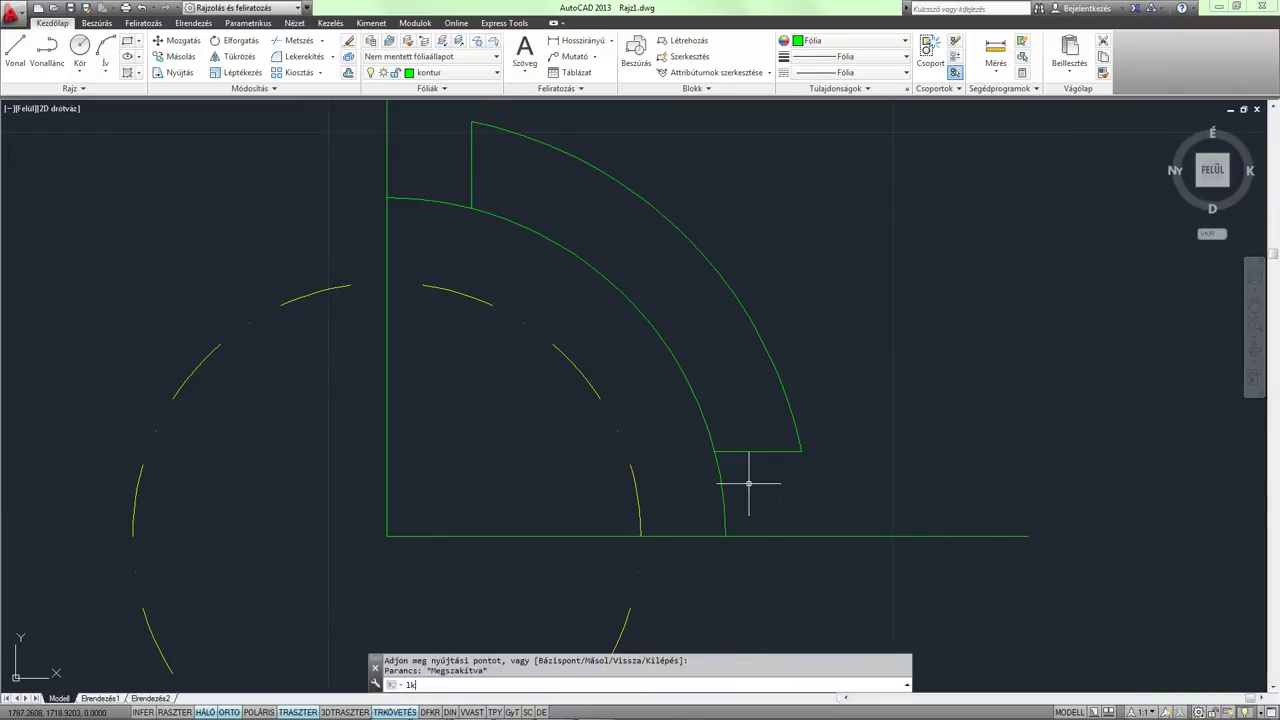
{"action": "key", "text": "Return"}
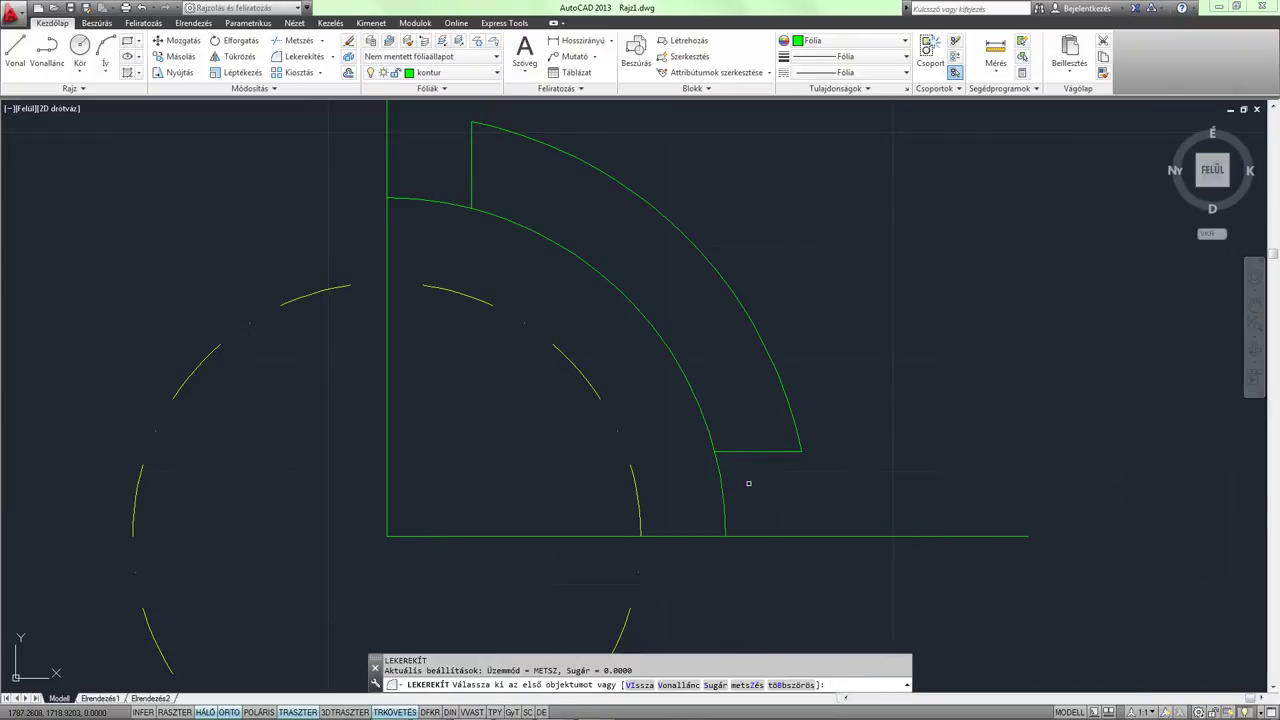
{"action": "type", "text": "s"}
{"action": "key", "text": "Return"}
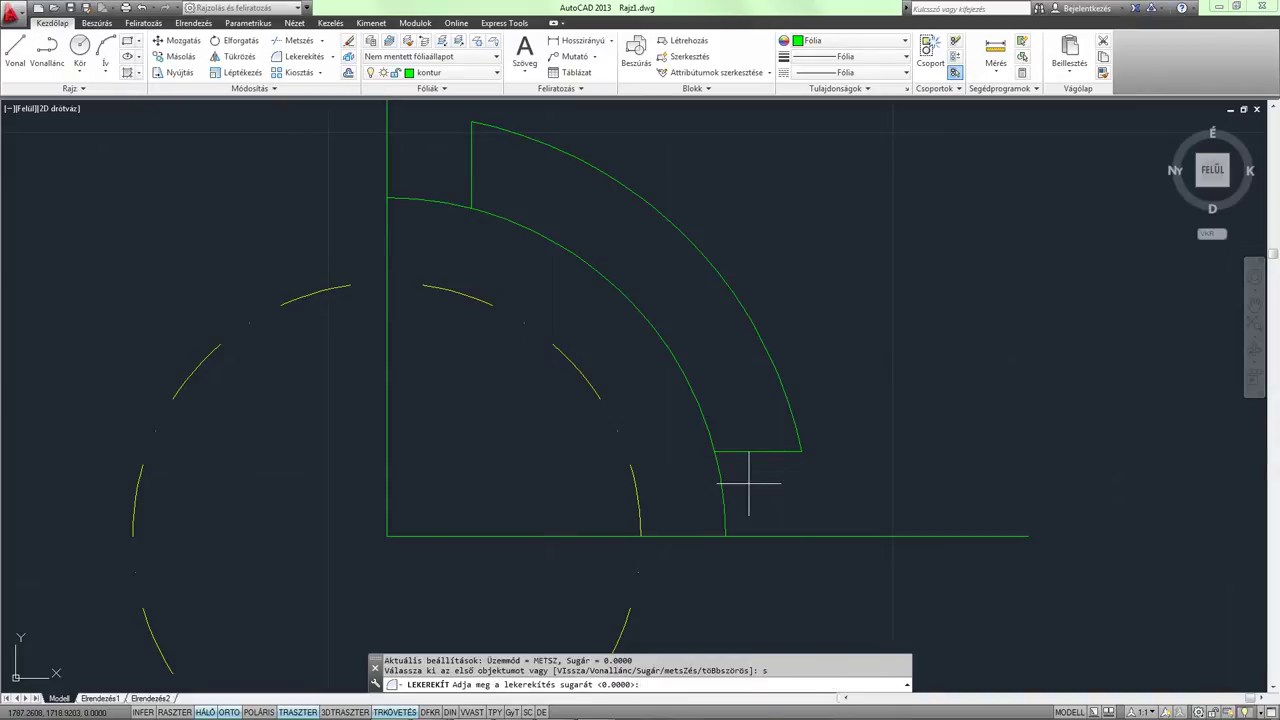
{"action": "type", "text": "1.5"}
{"action": "key", "text": "Return"}
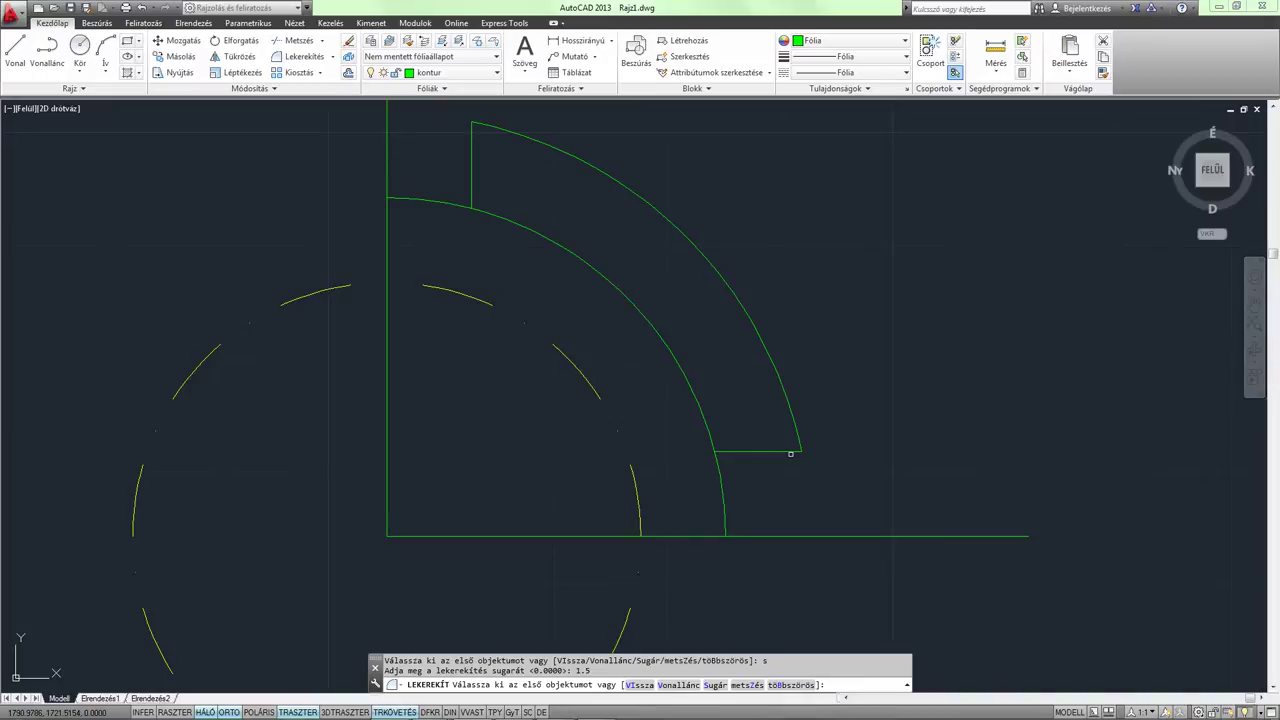
{"action": "left_click", "coordinate": [790, 452]}
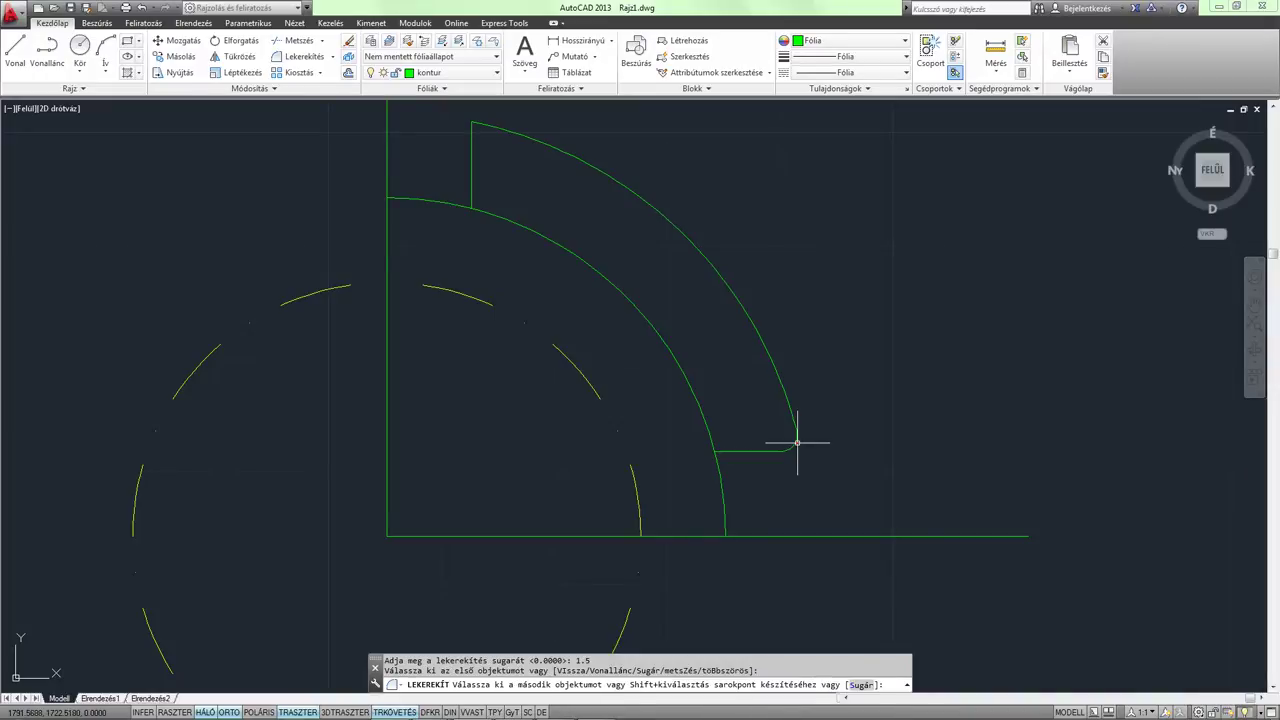
{"action": "left_click", "coordinate": [796, 443]}
{"action": "middle_click_drag", "start_coordinate": [709, 251], "coordinate": [765, 416]}
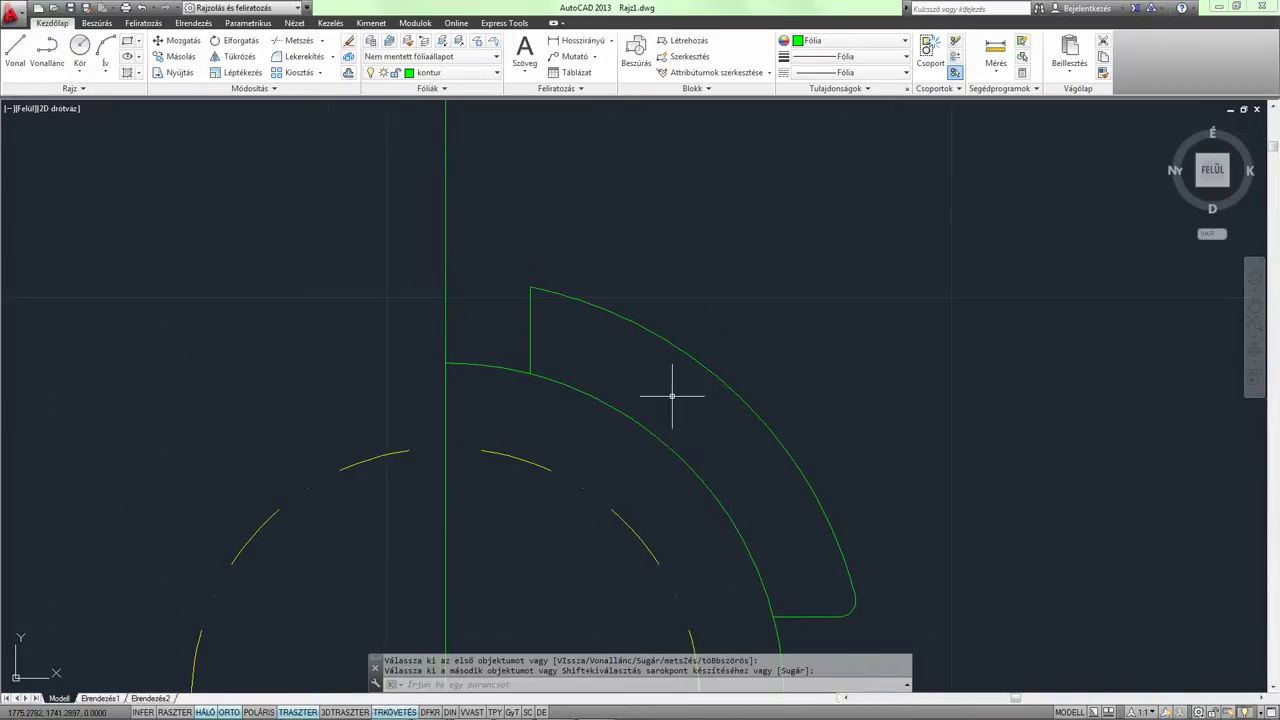
{"action": "key", "text": "Return"}
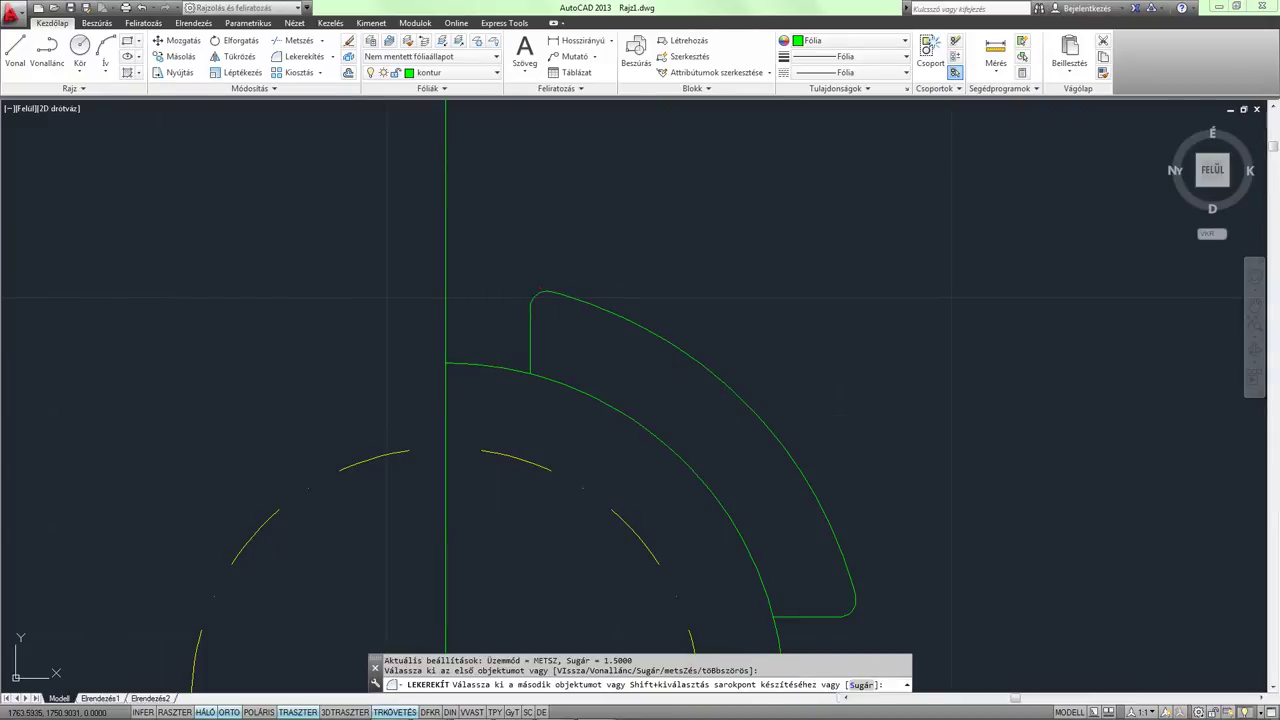
{"action": "left_click", "coordinate": [536, 293]}
{"action": "middle_click_drag", "start_coordinate": [784, 582], "coordinate": [744, 442]}
{"action": "scroll", "coordinate": [760, 515], "scroll_direction": "up", "scroll_amount": 2}
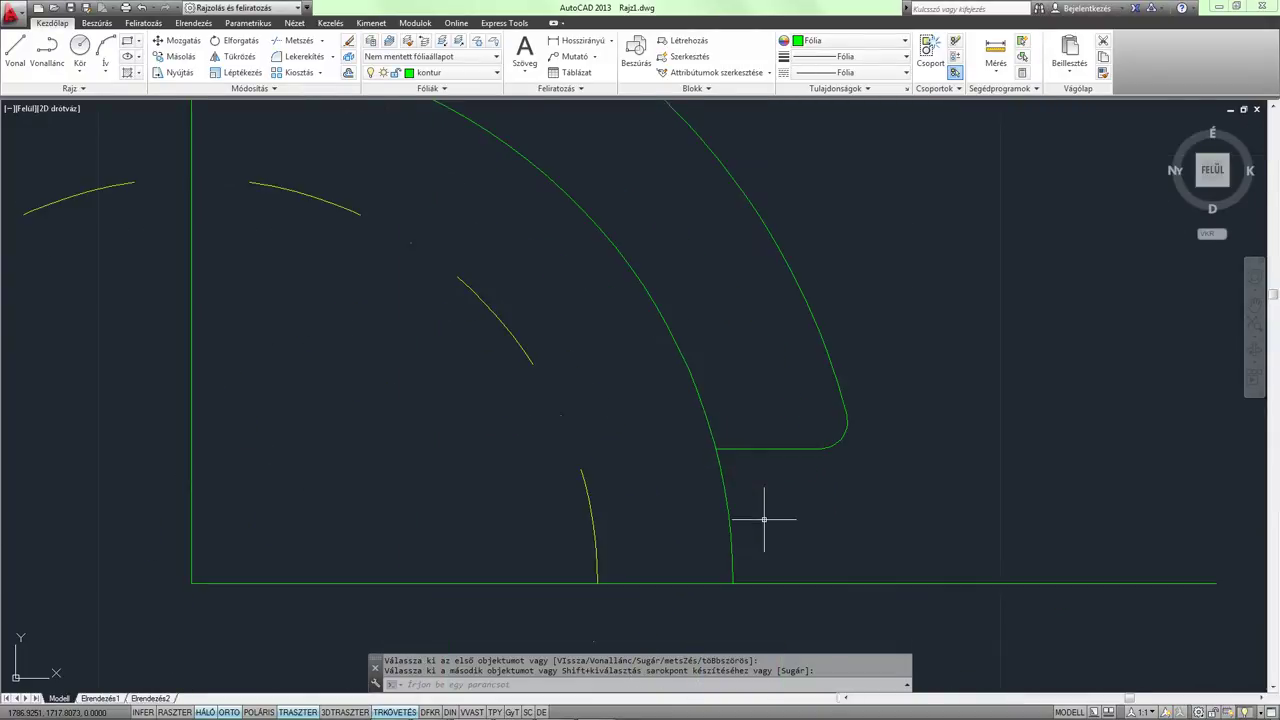
Draw a 1.5-radius circle tangent to the horizontal notch edge and the large arc.
{"action": "type", "text": "k"}
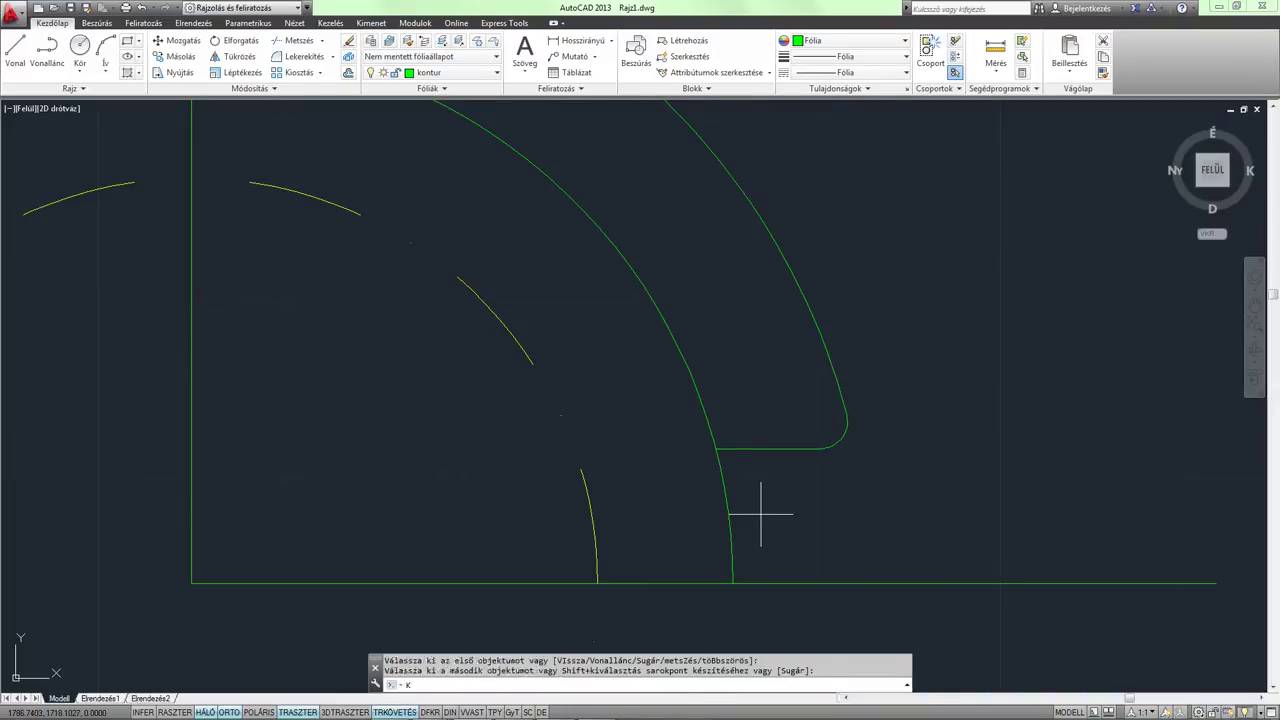
{"action": "key", "text": "Return"}
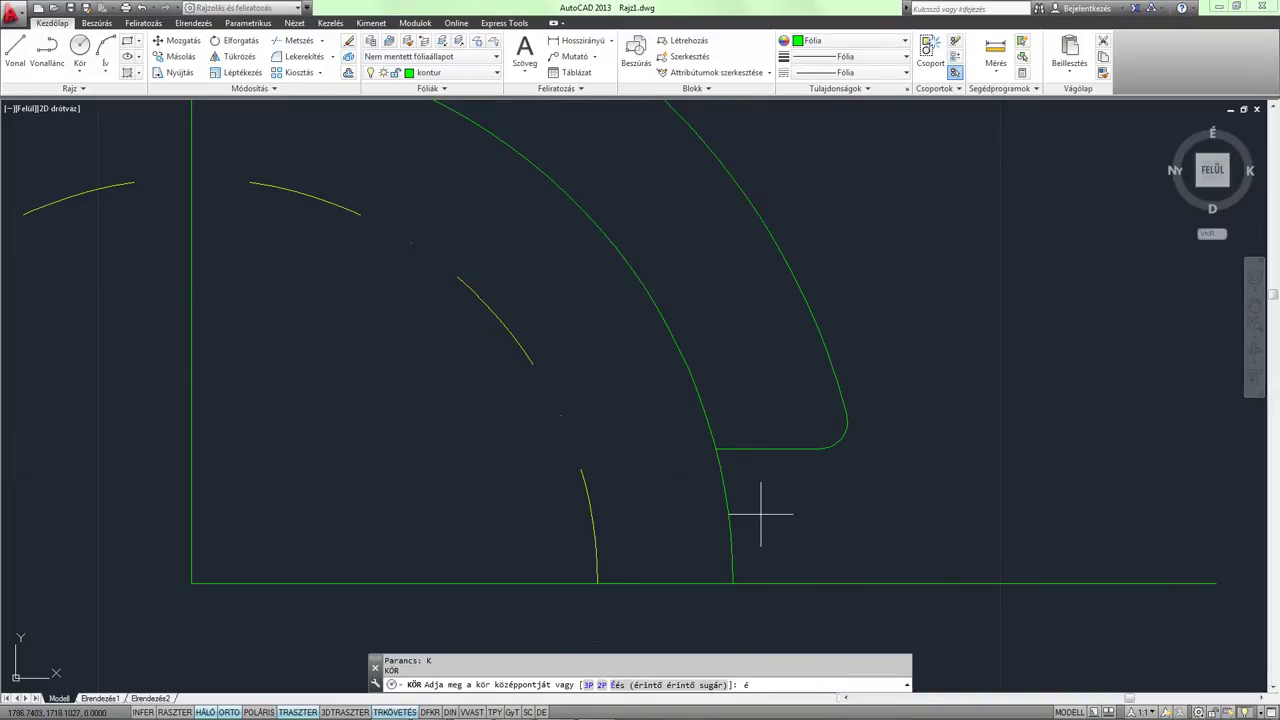
{"action": "key", "text": "Return"}
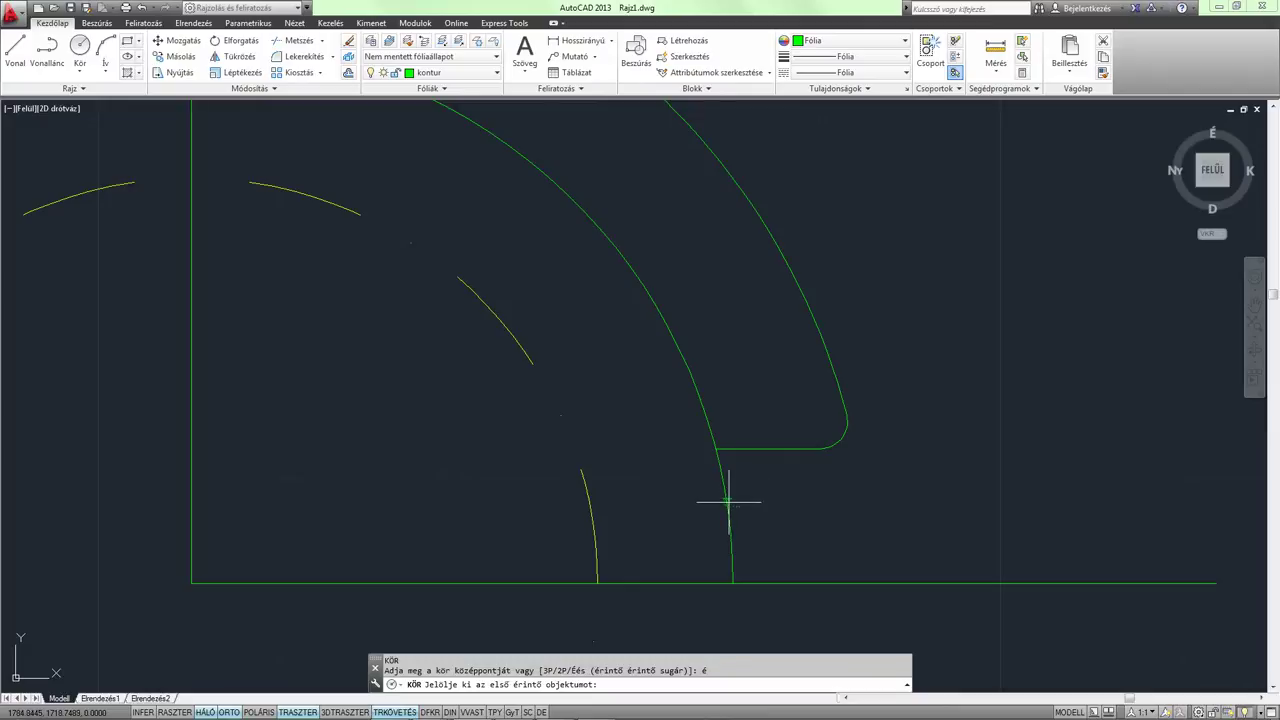
{"action": "left_click", "coordinate": [731, 503]}
{"action": "left_click", "coordinate": [748, 452]}
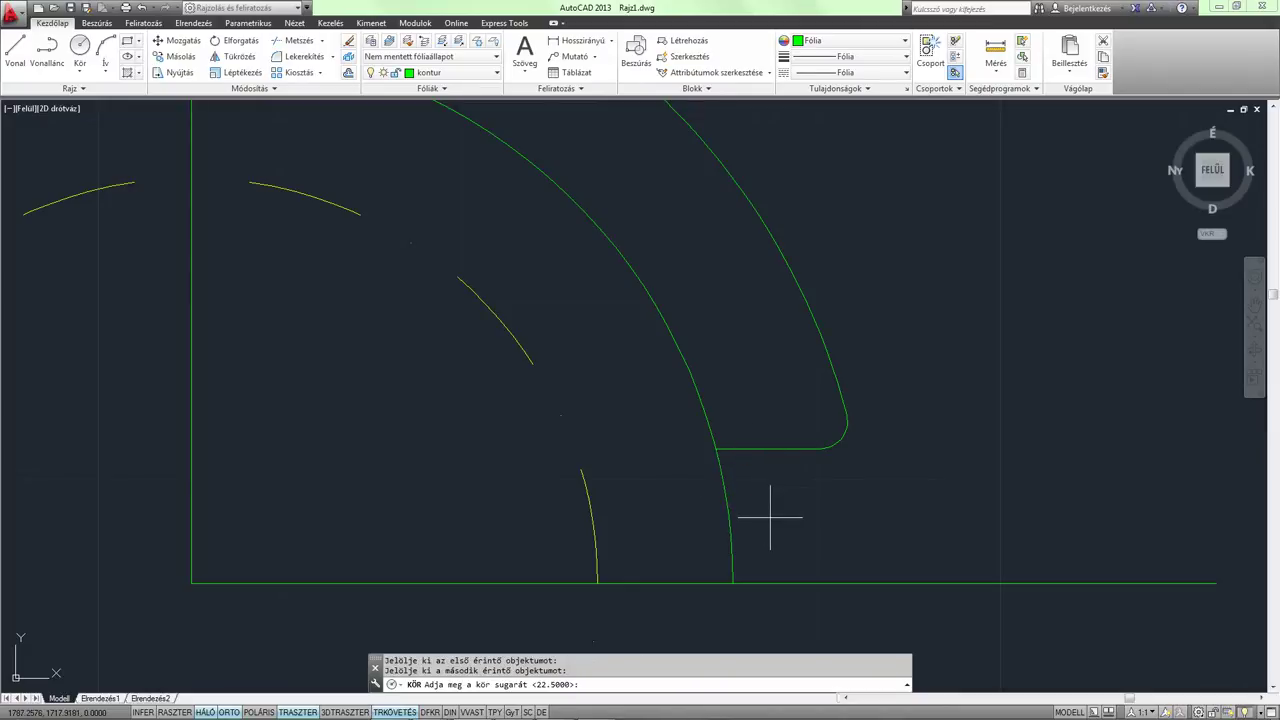
{"action": "type", "text": "1.5"}
{"action": "key", "text": "Return"}
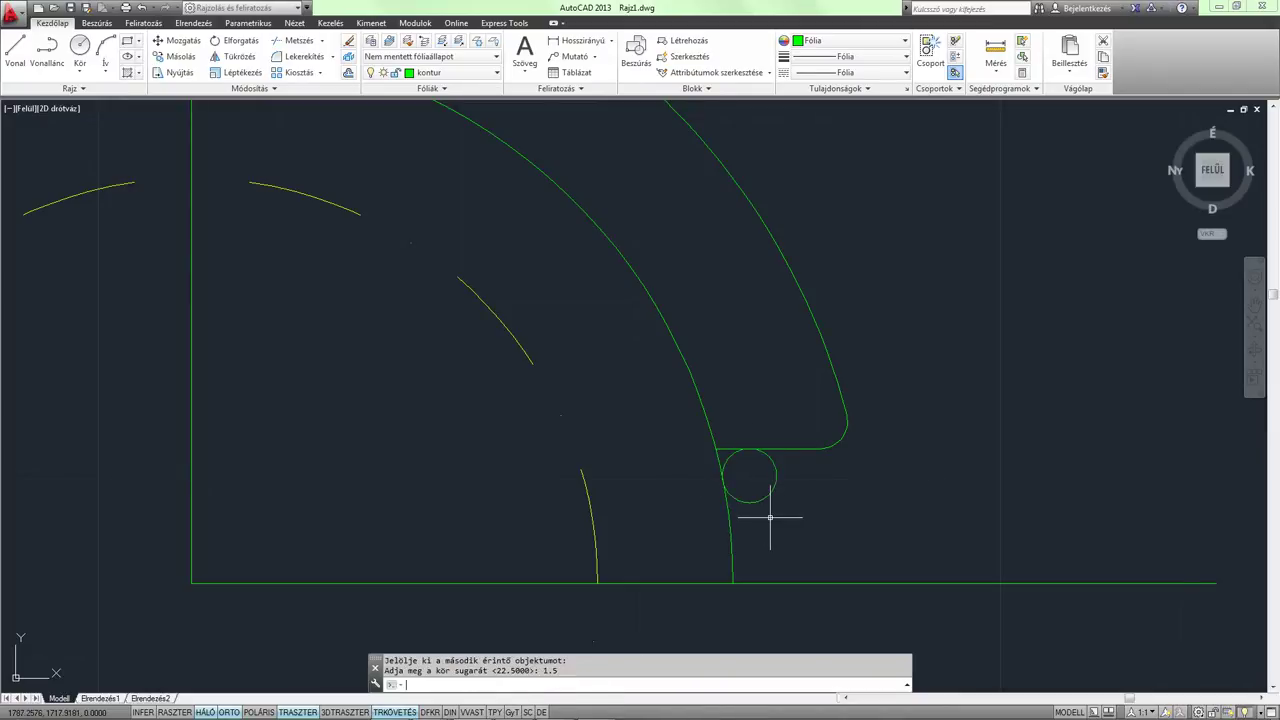
{"action": "scroll", "coordinate": [879, 453], "scroll_direction": "down", "scroll_amount": 2}
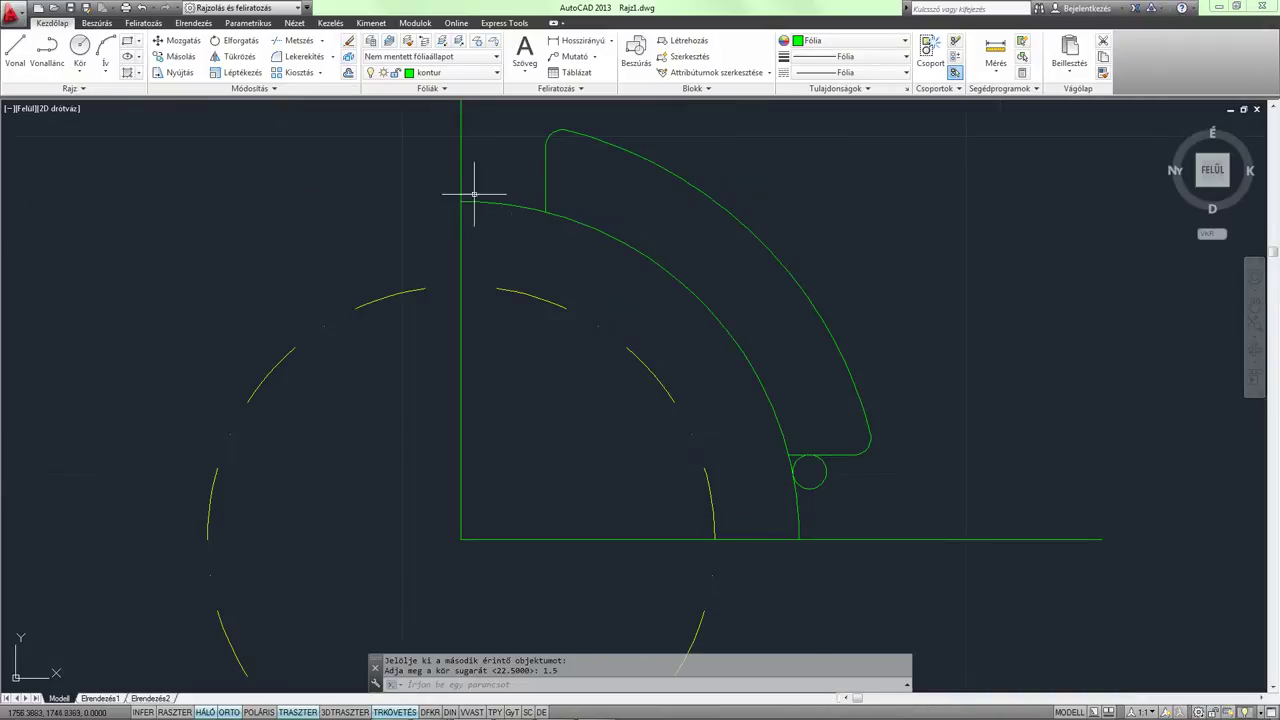
{"action": "scroll", "coordinate": [485, 194], "scroll_direction": "up", "scroll_amount": 2}
Draw a second 1.5-radius circle tangent to the vertical notch edge and the large arc.
{"action": "key", "text": "Return"}
{"action": "left_click", "coordinate": [577, 173]}
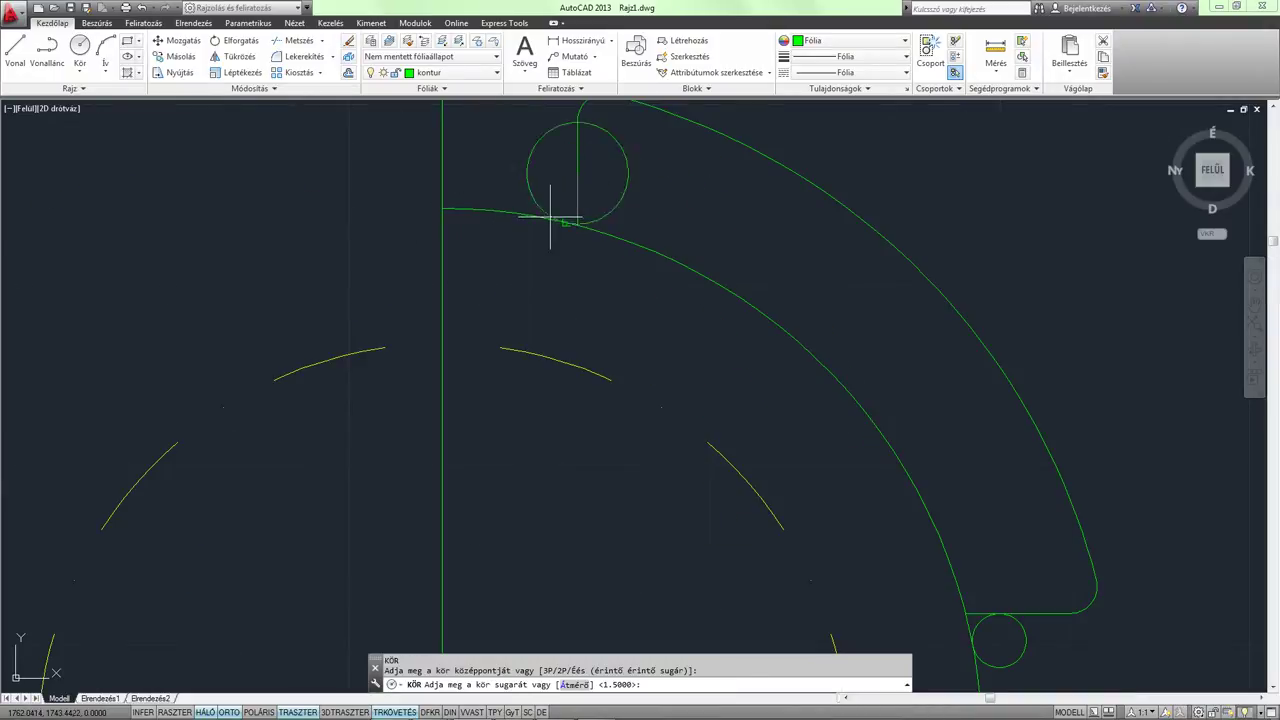
{"action": "key", "text": "Escape"}
{"action": "key", "text": "Return"}
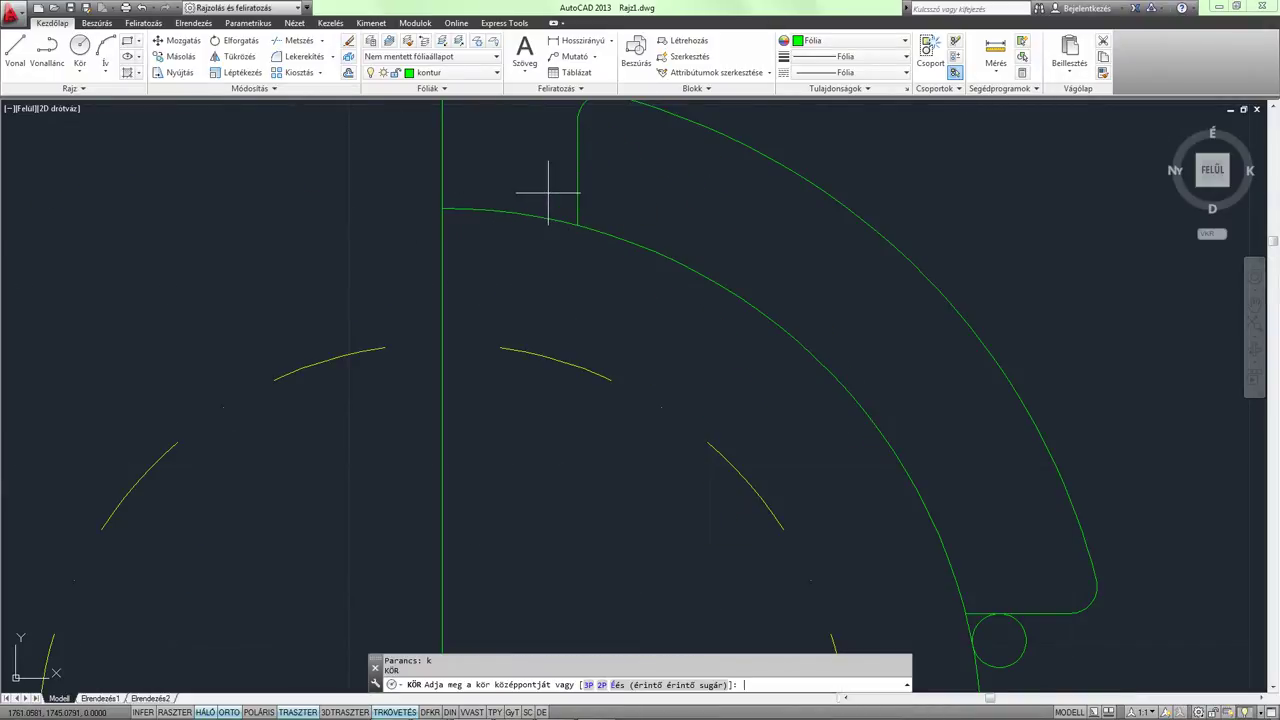
{"action": "type", "text": "é"}
{"action": "key", "text": "Return"}
{"action": "left_click", "coordinate": [578, 186]}
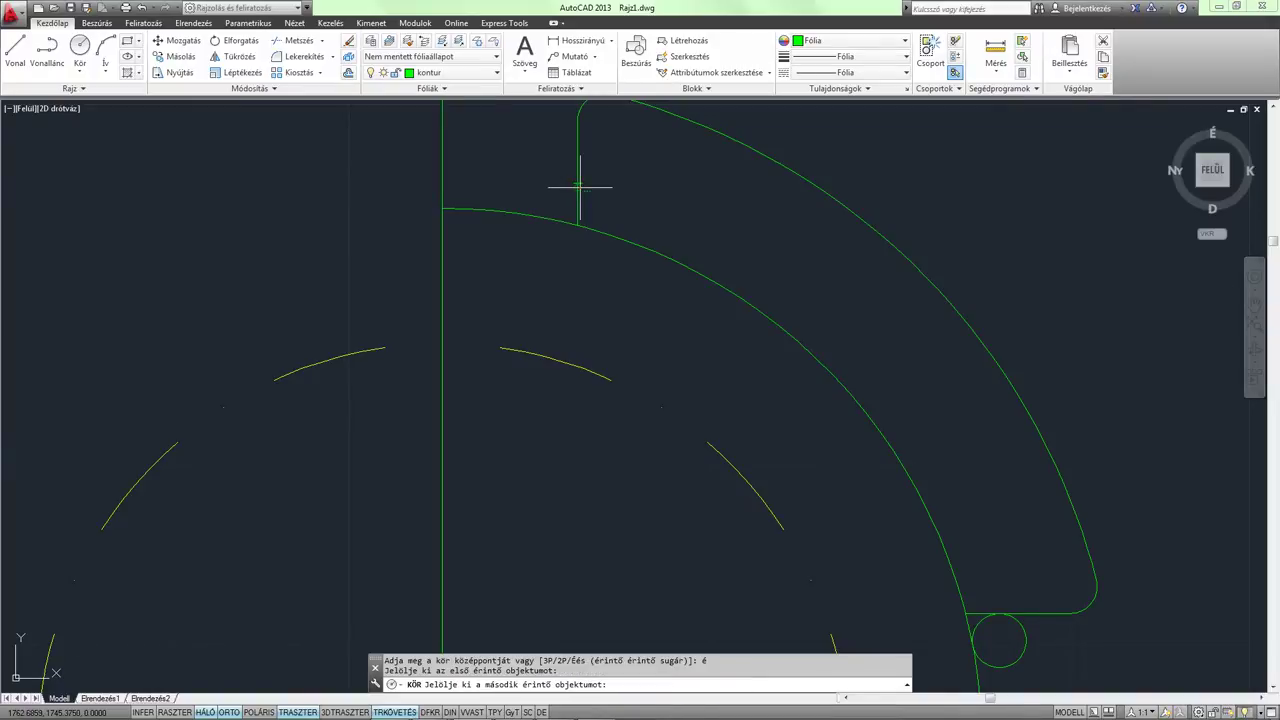
{"action": "left_click", "coordinate": [543, 210]}
{"action": "type", "text": "1.5"}
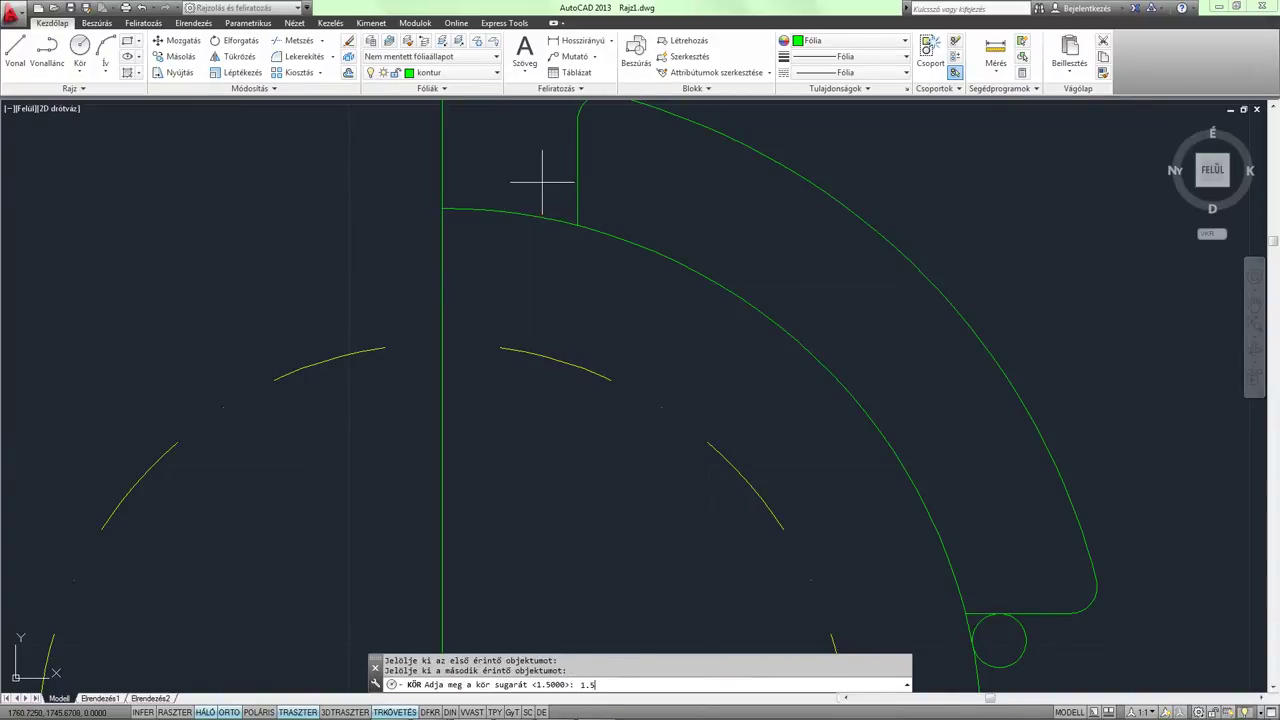
{"action": "key", "text": "Return"}
{"action": "scroll", "coordinate": [540, 185], "scroll_direction": "down", "scroll_amount": 3}
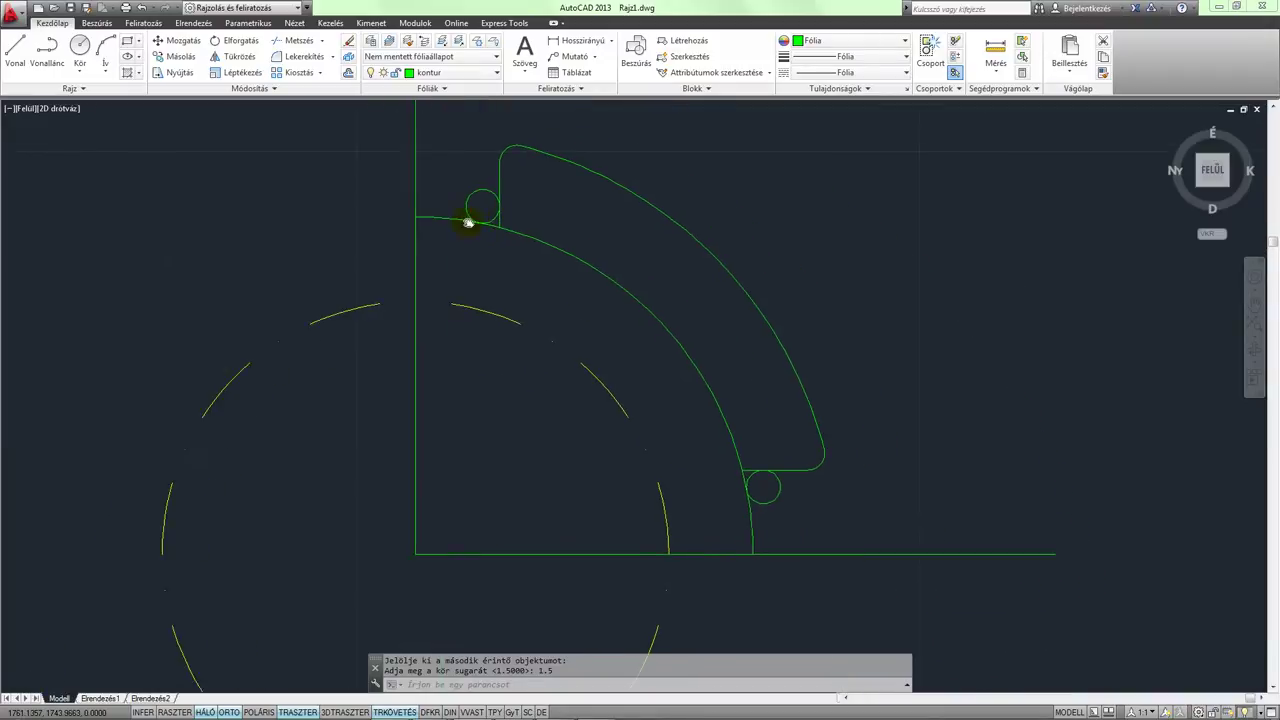
{"action": "scroll", "coordinate": [467, 174], "scroll_direction": "up", "scroll_amount": 2}
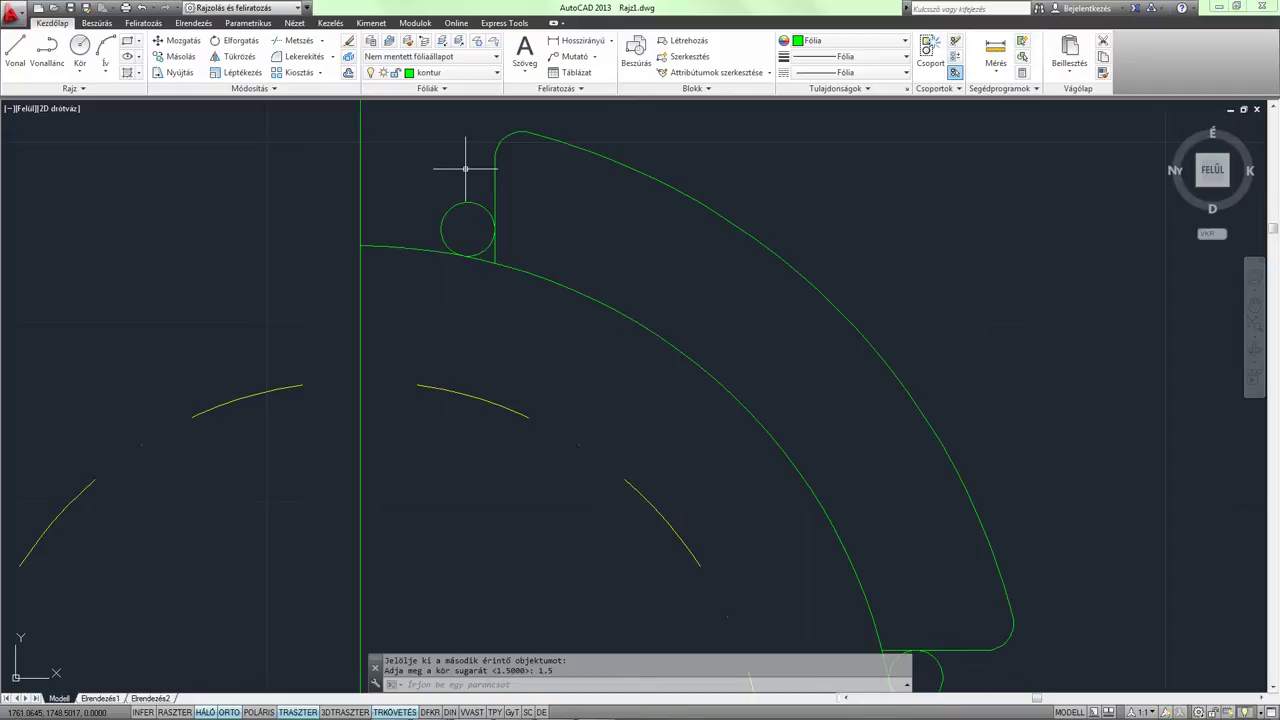
Trim the vertical edge below the upper circle and the line stub left of the lower circle.
{"action": "type", "text": "ametsz"}
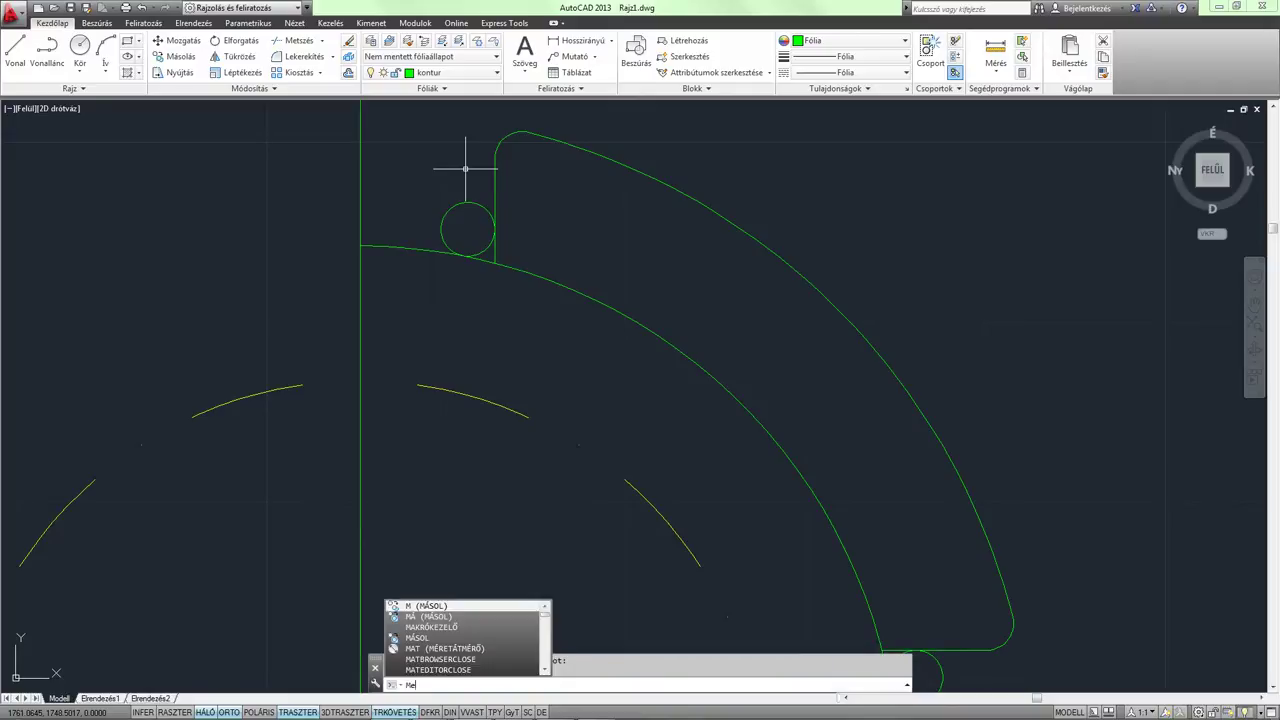
{"action": "key", "text": "Return"}
{"action": "key", "text": "Return"}
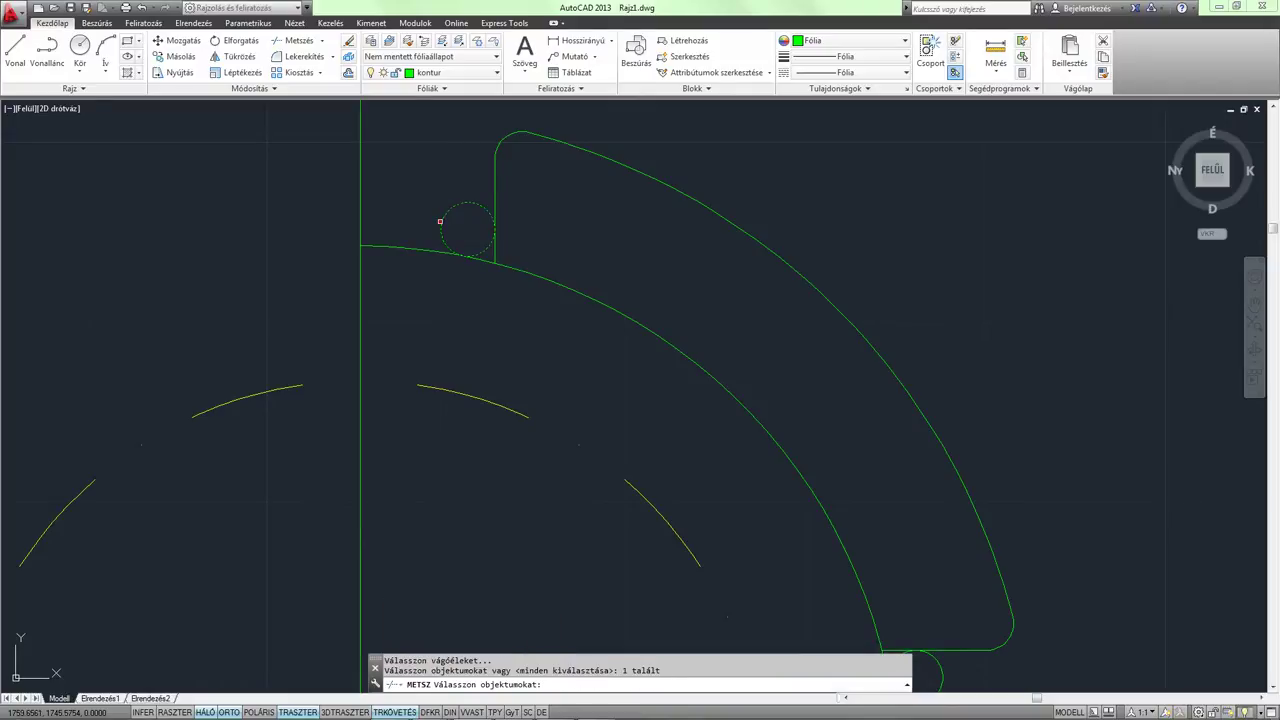
{"action": "scroll", "coordinate": [445, 222], "scroll_direction": "up", "scroll_amount": 2}
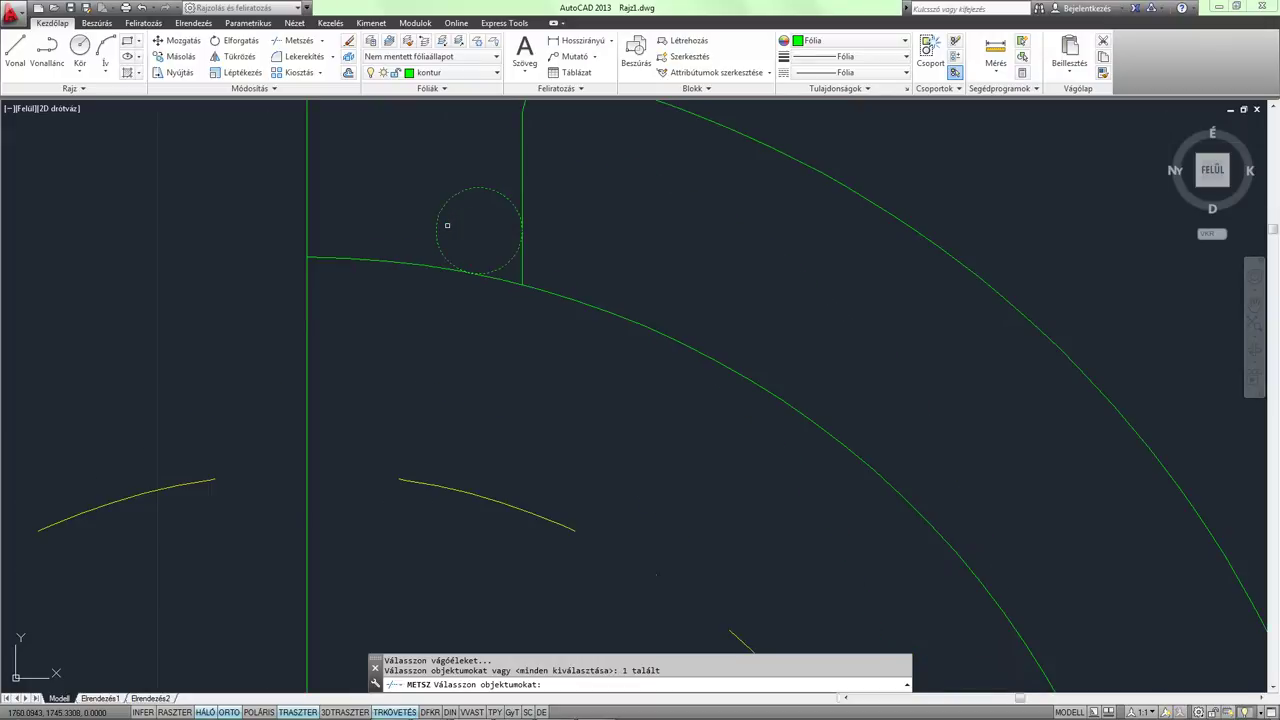
{"action": "left_click", "coordinate": [521, 263]}
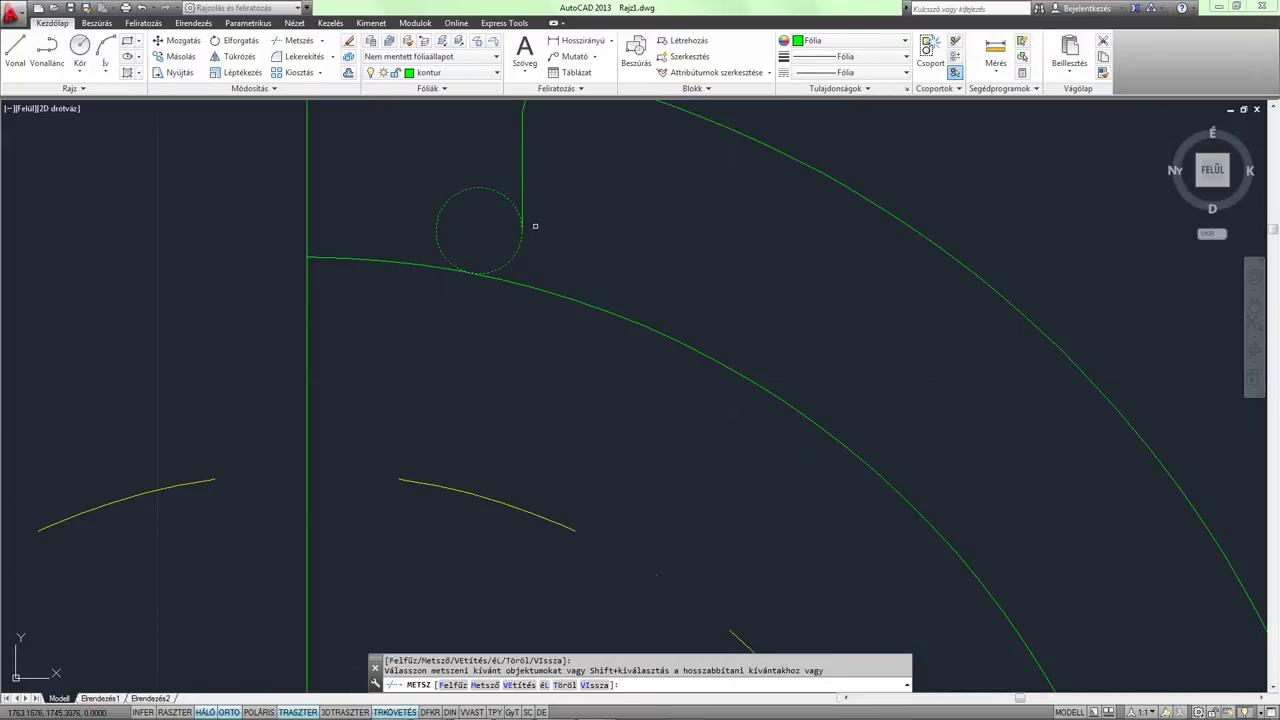
{"action": "scroll", "coordinate": [522, 228], "scroll_direction": "down", "scroll_amount": 2}
{"action": "scroll", "coordinate": [666, 454], "scroll_direction": "down", "scroll_amount": 2}
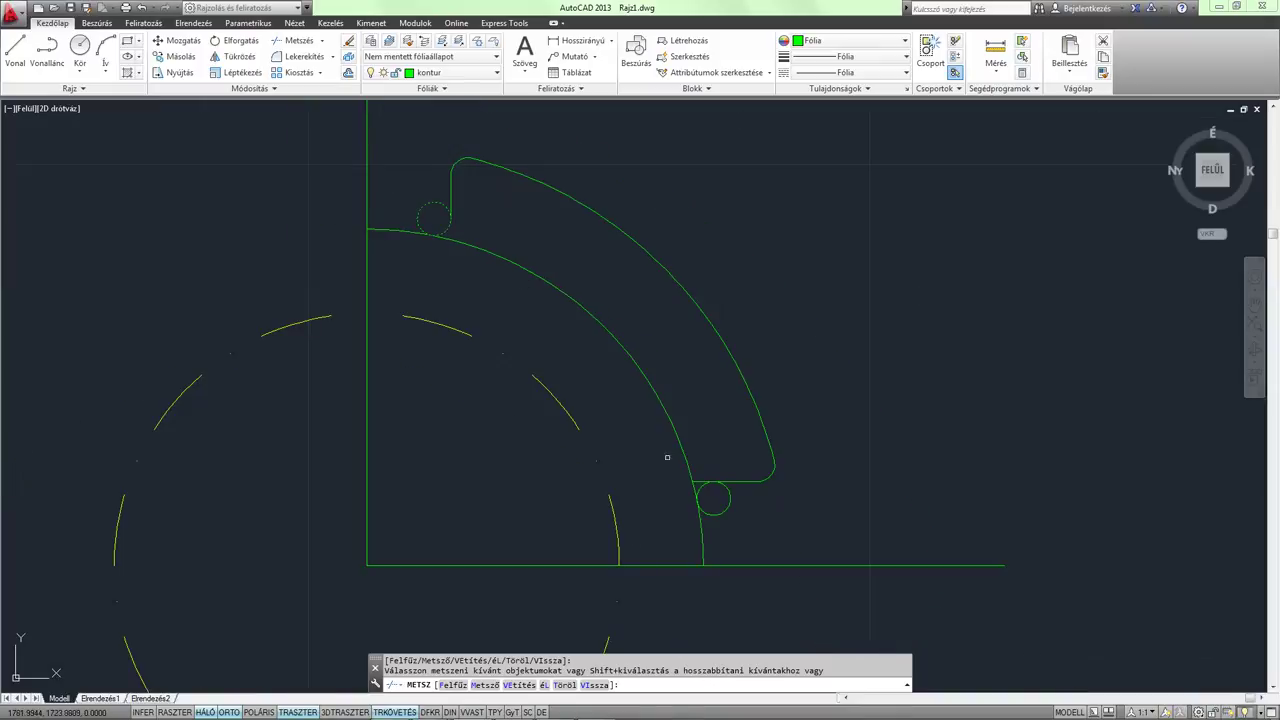
{"action": "key", "text": "Return"}
Trim the lower circle to a notch fillet against the large arc and short horizontal edge.
{"action": "key", "text": "Return"}
{"action": "key", "text": "Return"}
{"action": "scroll", "coordinate": [715, 486], "scroll_direction": "up", "scroll_amount": 3}
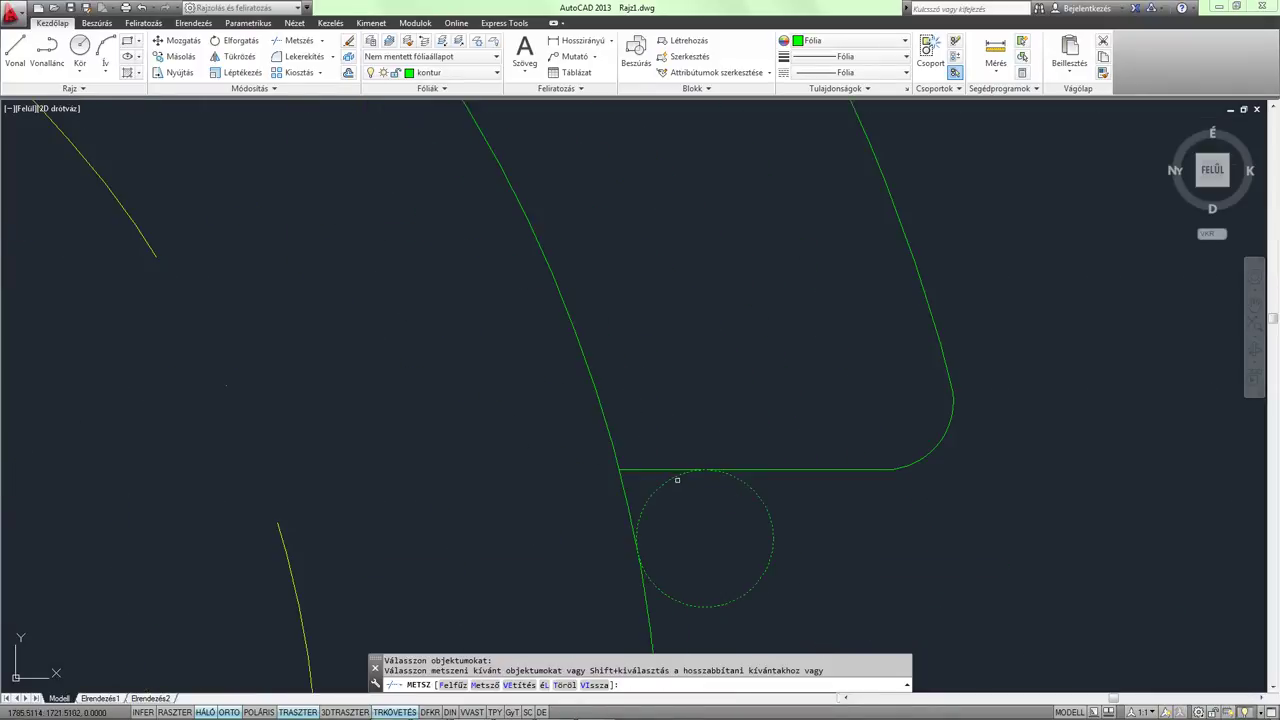
{"action": "left_click", "coordinate": [661, 469]}
{"action": "scroll", "coordinate": [663, 470], "scroll_direction": "down", "scroll_amount": 1}
{"action": "scroll", "coordinate": [668, 460], "scroll_direction": "down", "scroll_amount": 1}
{"action": "key", "text": "Return"}
{"action": "key", "text": "Return"}
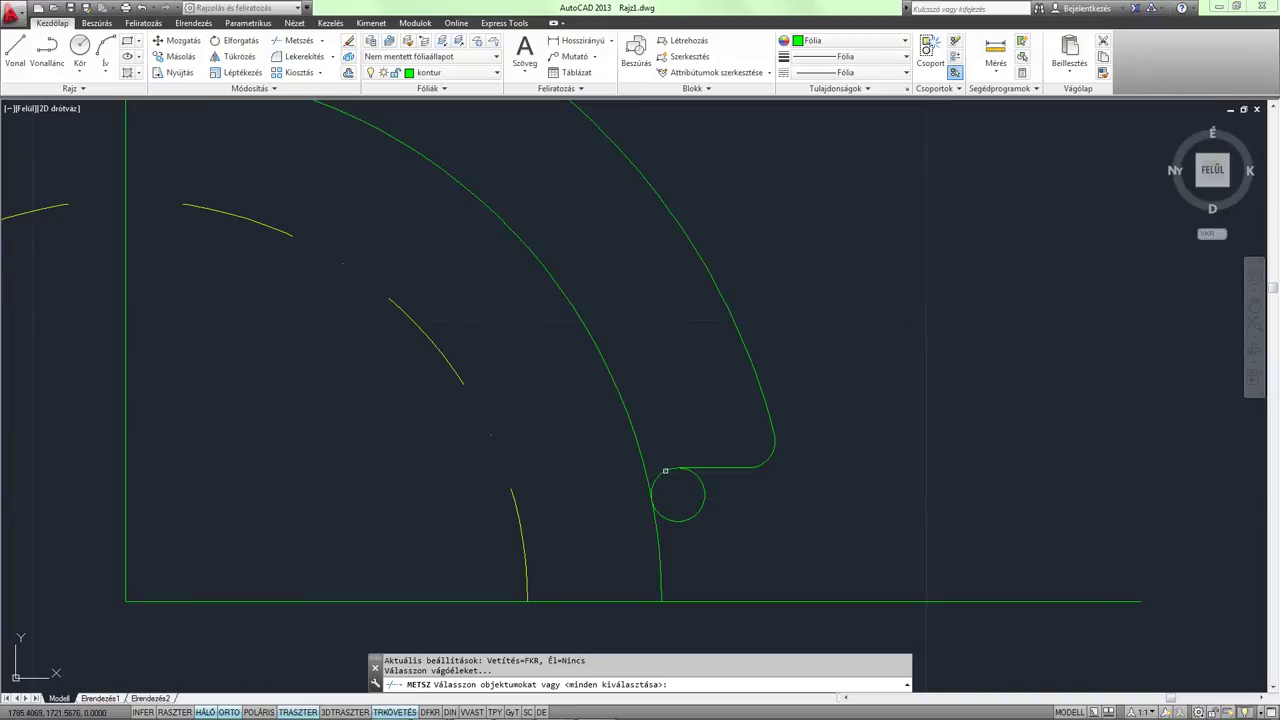
{"action": "left_click", "coordinate": [656, 527]}
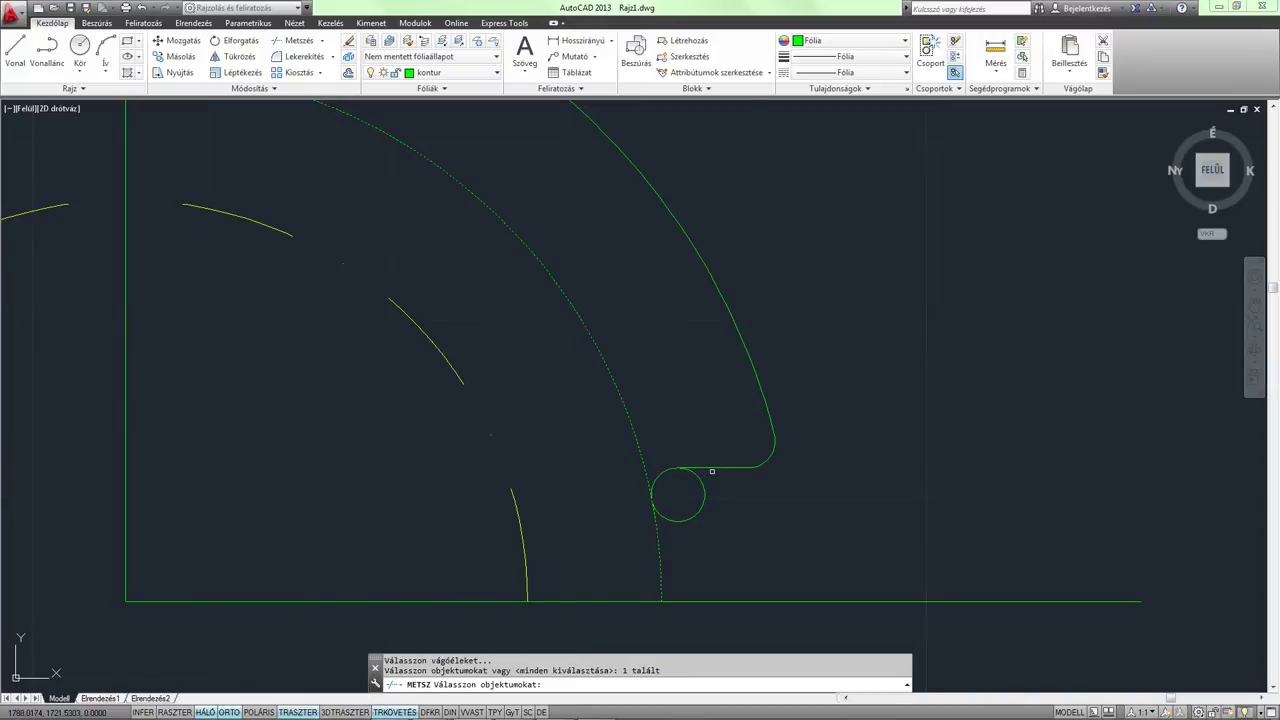
{"action": "left_click", "coordinate": [712, 468]}
{"action": "right_click", "coordinate": [712, 468]}
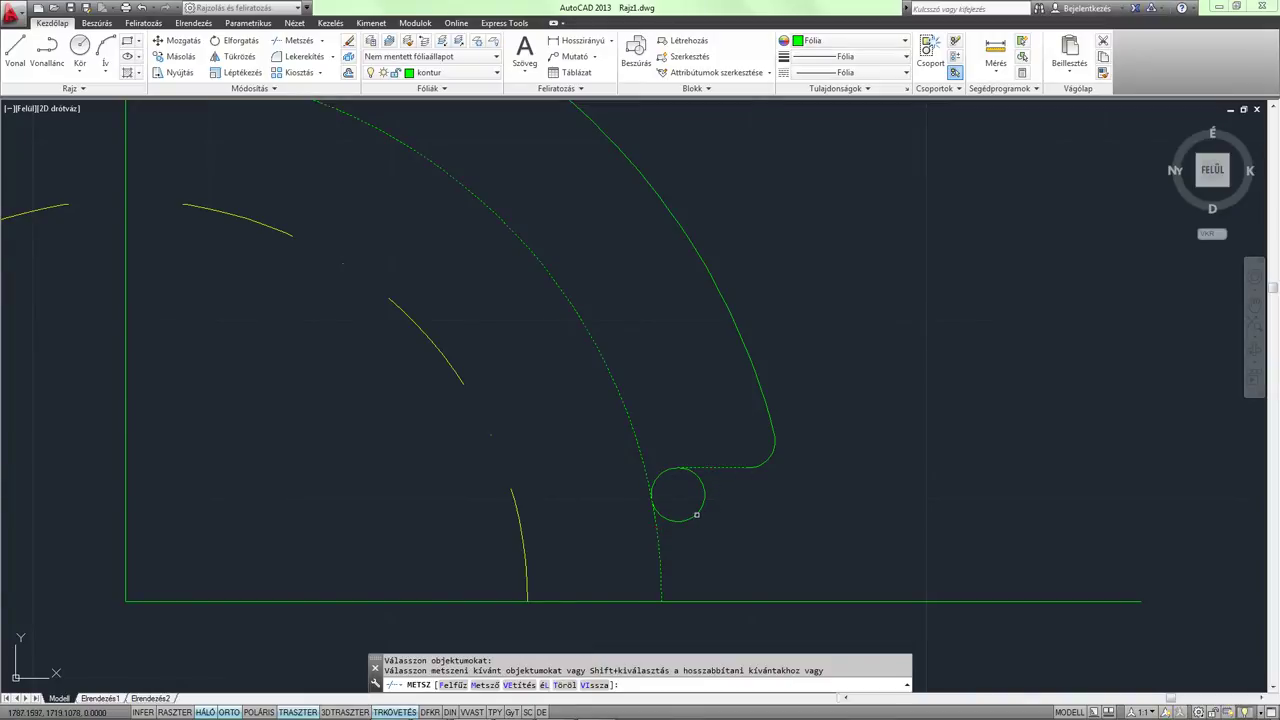
{"action": "left_click", "coordinate": [696, 514]}
{"action": "key", "text": "Return"}
{"action": "scroll", "coordinate": [686, 491], "scroll_direction": "down", "scroll_amount": 3}
{"action": "scroll", "coordinate": [751, 494], "scroll_direction": "up", "scroll_amount": 2}
{"action": "scroll", "coordinate": [553, 288], "scroll_direction": "up", "scroll_amount": 1}
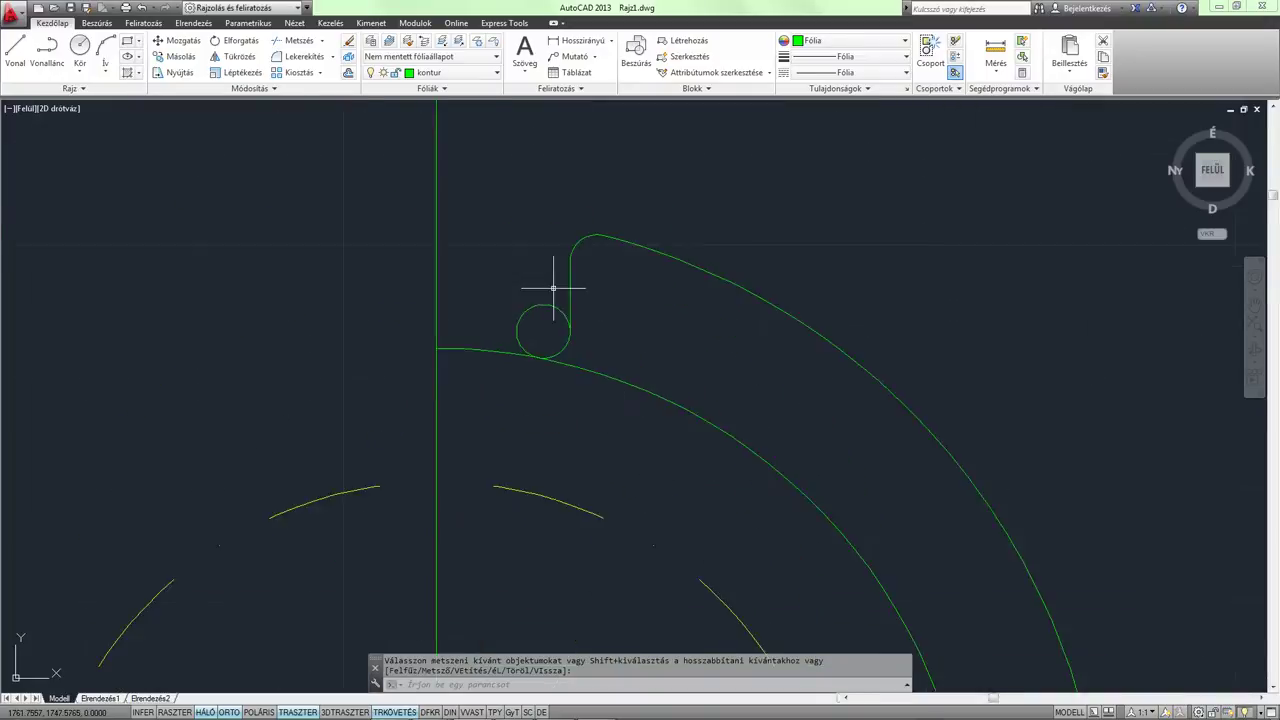
{"action": "scroll", "coordinate": [553, 288], "scroll_direction": "up", "scroll_amount": 1}
Trim the upper circle to a notch fillet against the short vertical edge and large arc.
{"action": "key", "text": "Return"}
{"action": "left_click", "coordinate": [579, 273]}
{"action": "left_click", "coordinate": [459, 386]}
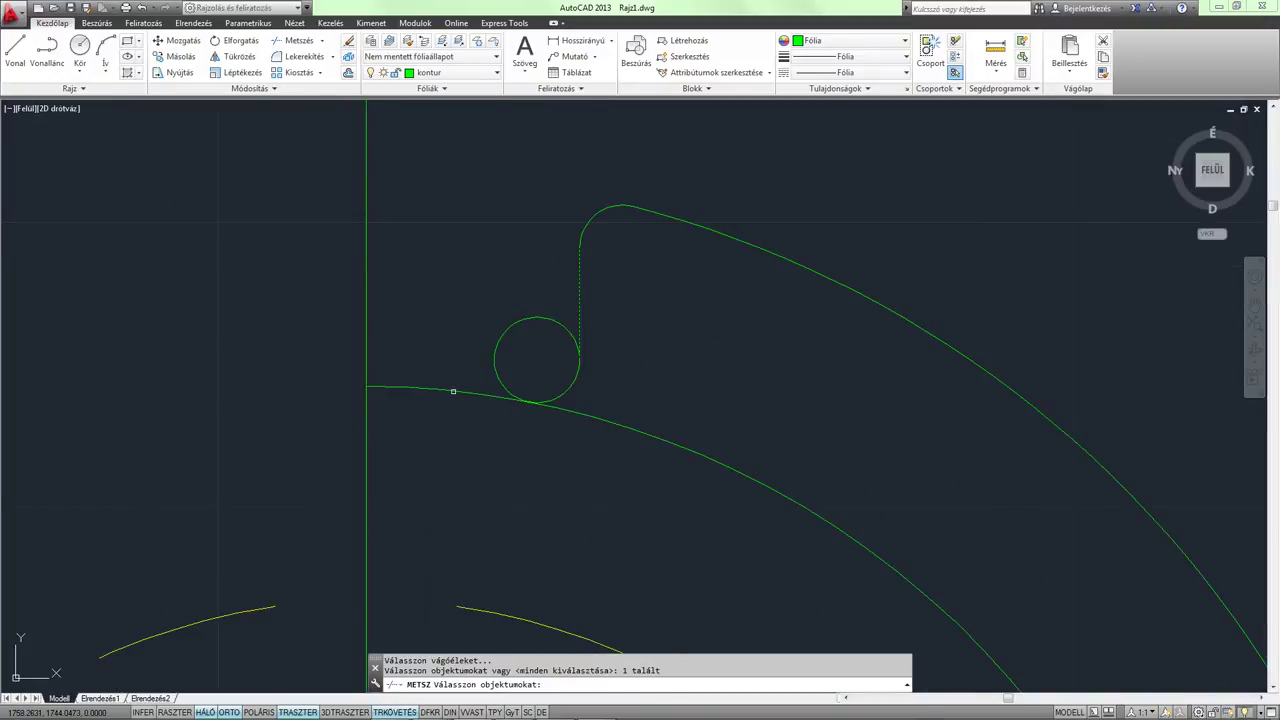
{"action": "key", "text": "Return"}
{"action": "left_click", "coordinate": [498, 342]}
{"action": "key", "text": "Return"}
{"action": "scroll", "coordinate": [574, 337], "scroll_direction": "down", "scroll_amount": 2}
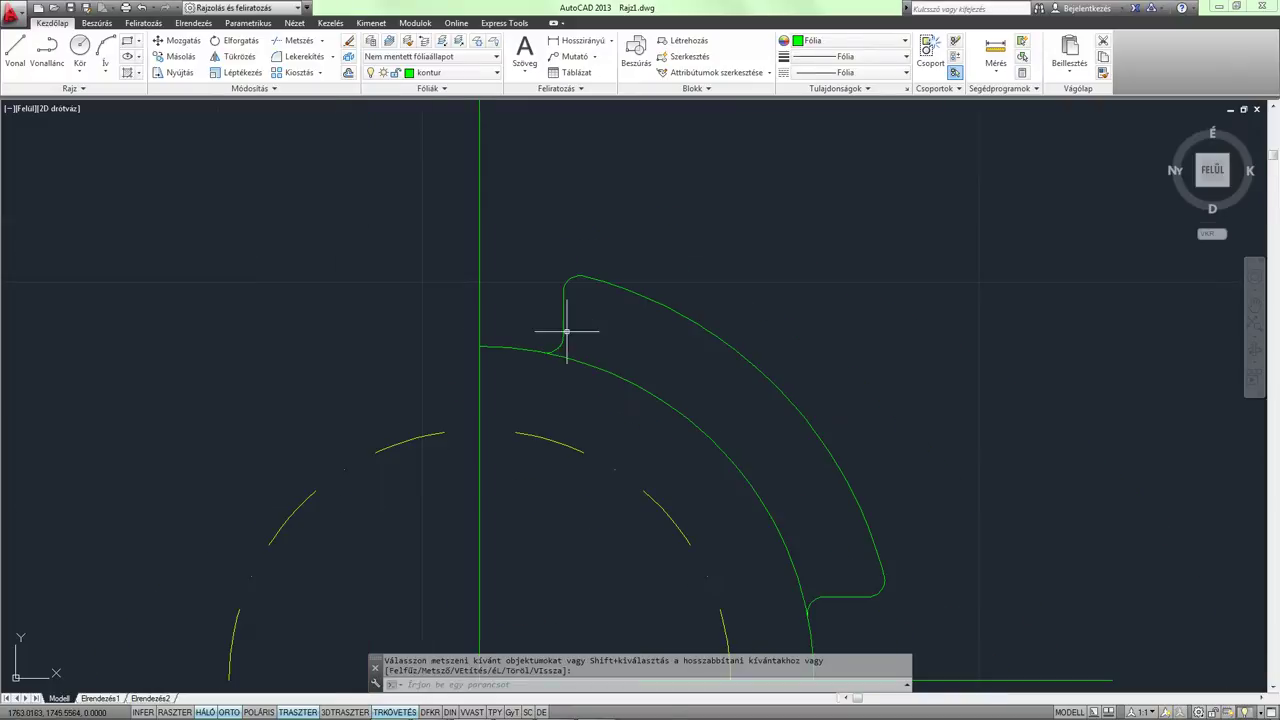
{"action": "scroll", "coordinate": [580, 314], "scroll_direction": "down", "scroll_amount": 1}
{"action": "scroll", "coordinate": [523, 302], "scroll_direction": "up", "scroll_amount": 1}
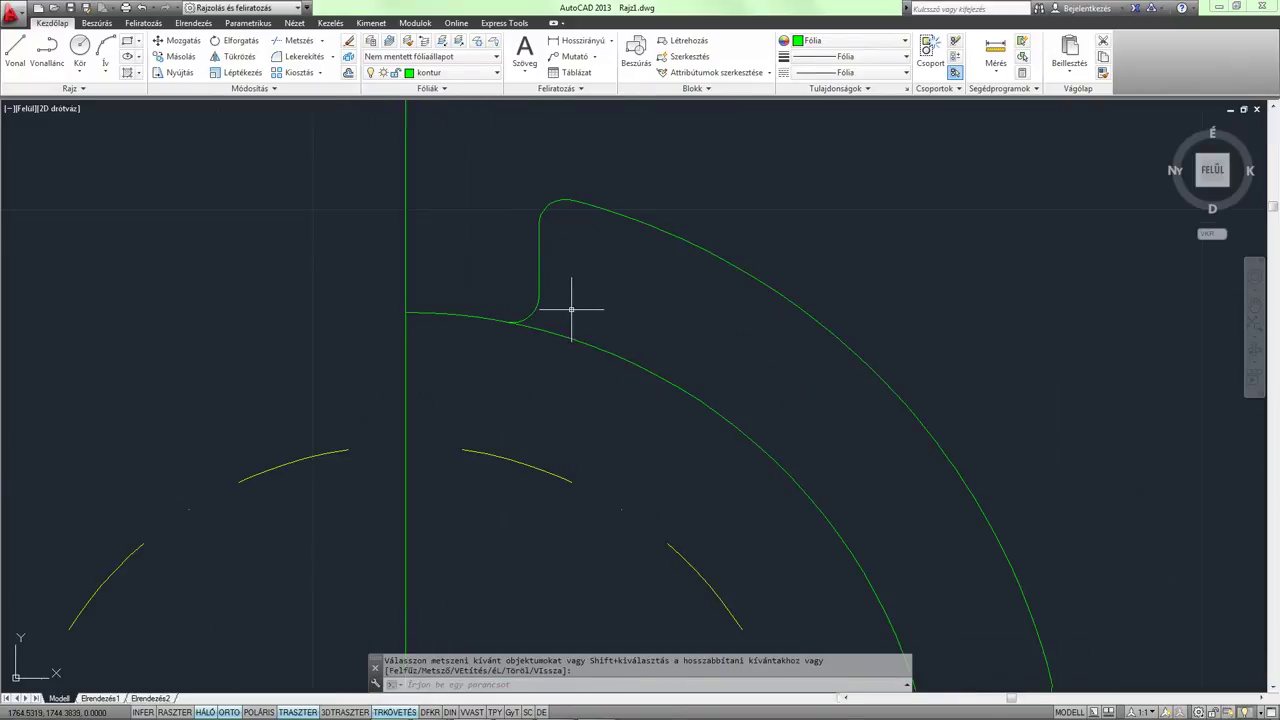
Remove the inner arc between the two notch fillets with TR.
{"action": "mouse_move", "coordinate": [571, 309]}
{"action": "middle_mouse_down"}
{"action": "mouse_move", "coordinate": [523, 263]}
{"action": "mouse_move", "coordinate": [513, 213]}
{"action": "middle_mouse_up"}
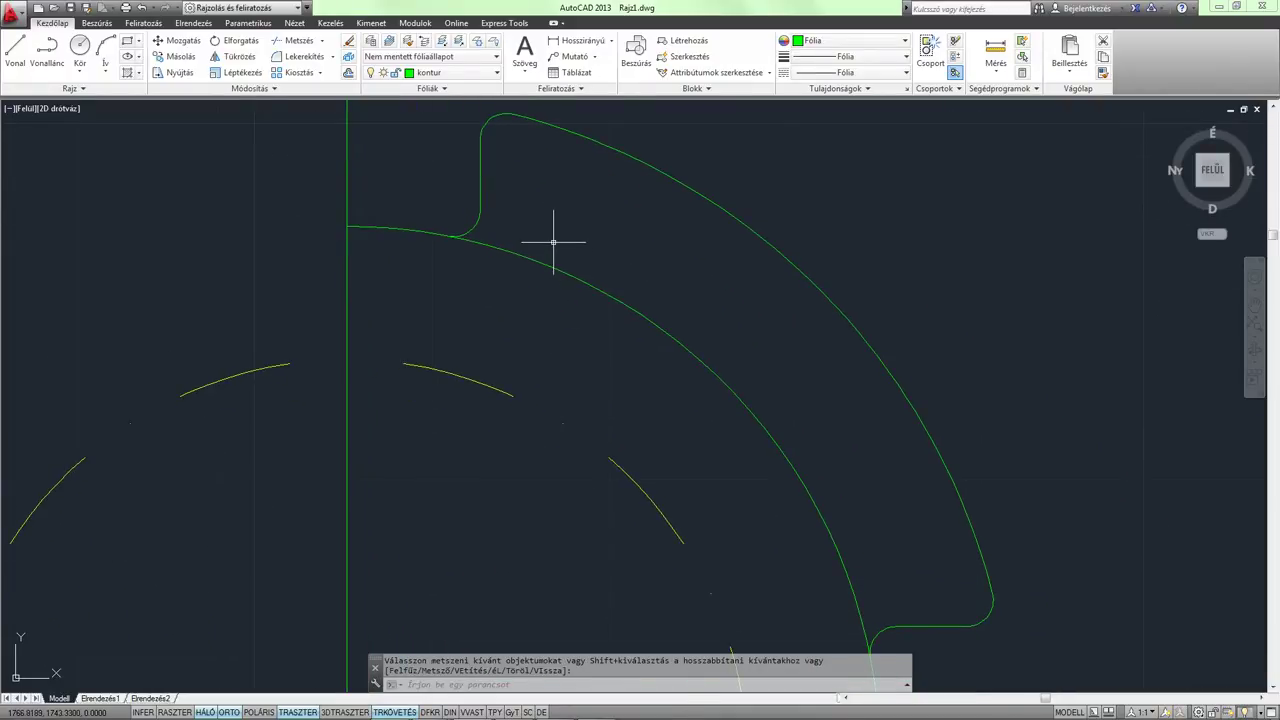
{"action": "type", "text": "tr"}
{"action": "key", "text": "Return"}
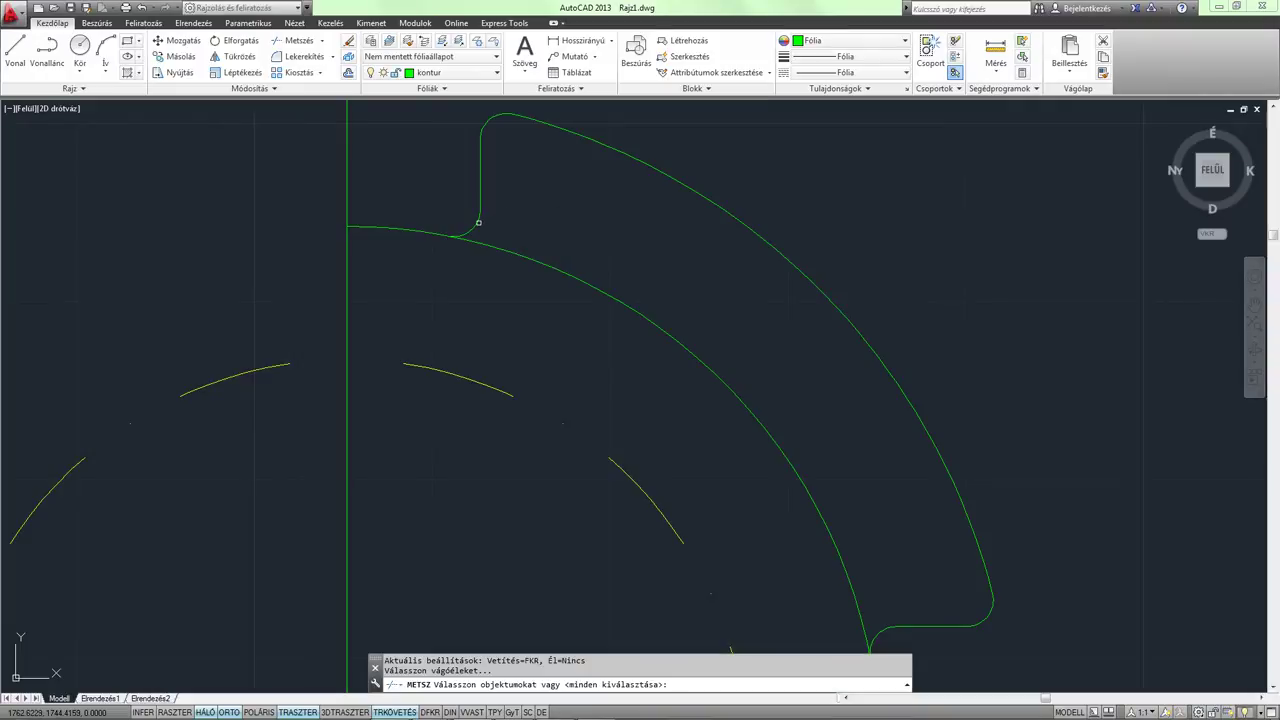
{"action": "left_click", "coordinate": [477, 222]}
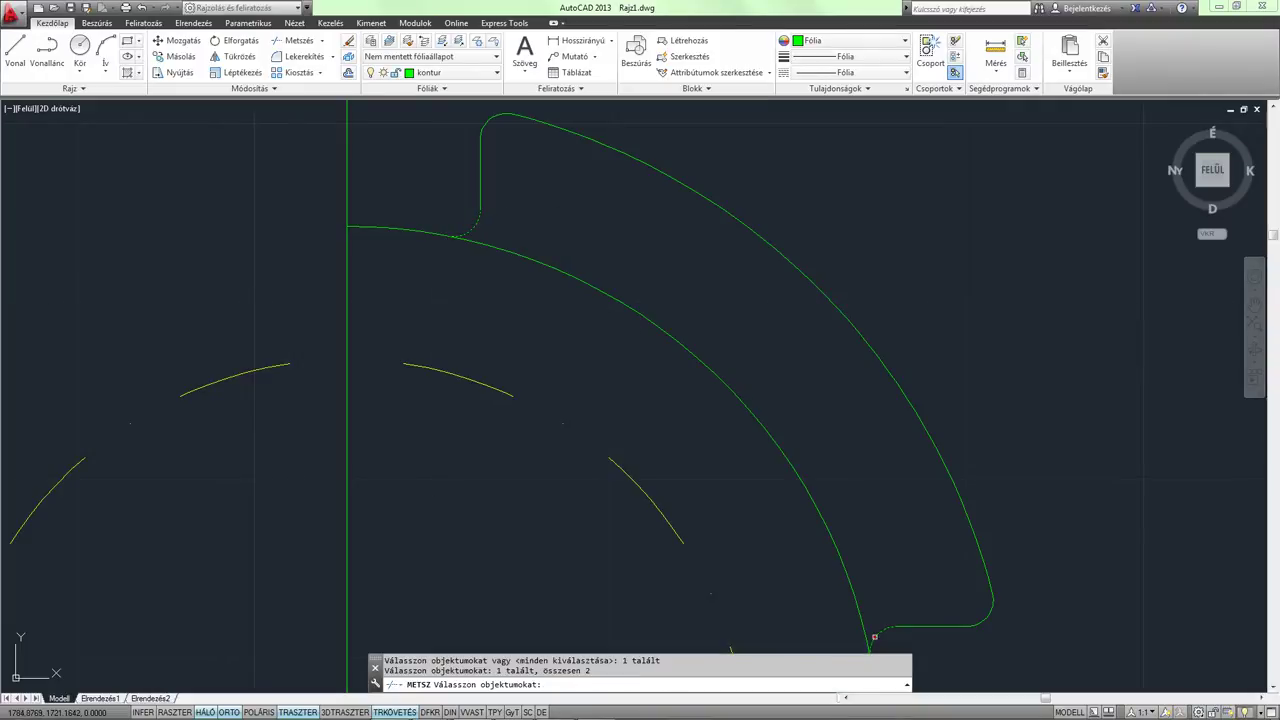
{"action": "key", "text": "Return"}
{"action": "left_click", "coordinate": [837, 549]}
{"action": "key", "text": "Return"}
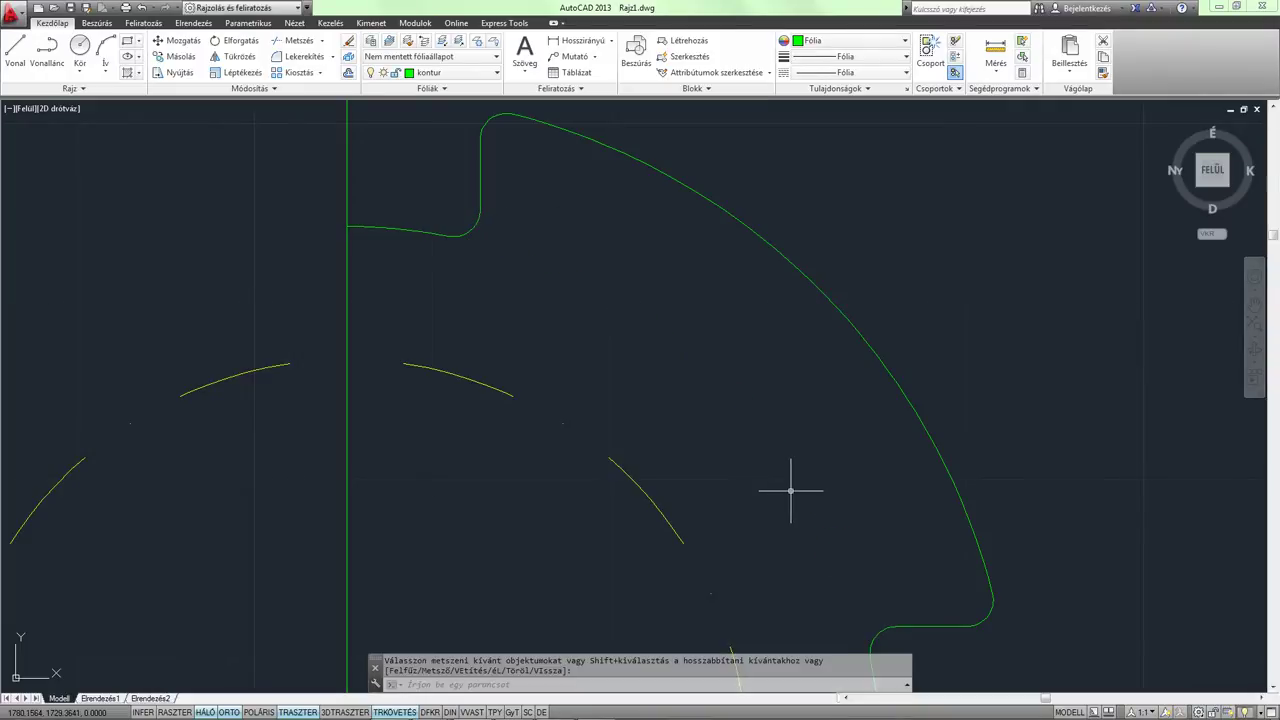
{"action": "scroll", "coordinate": [760, 460], "scroll_direction": "down", "scroll_amount": 3}
{"action": "mouse_move", "coordinate": [737, 420]}
{"action": "middle_mouse_down"}
{"action": "mouse_move", "coordinate": [634, 363]}
{"action": "mouse_move", "coordinate": [679, 448]}
{"action": "middle_mouse_up"}
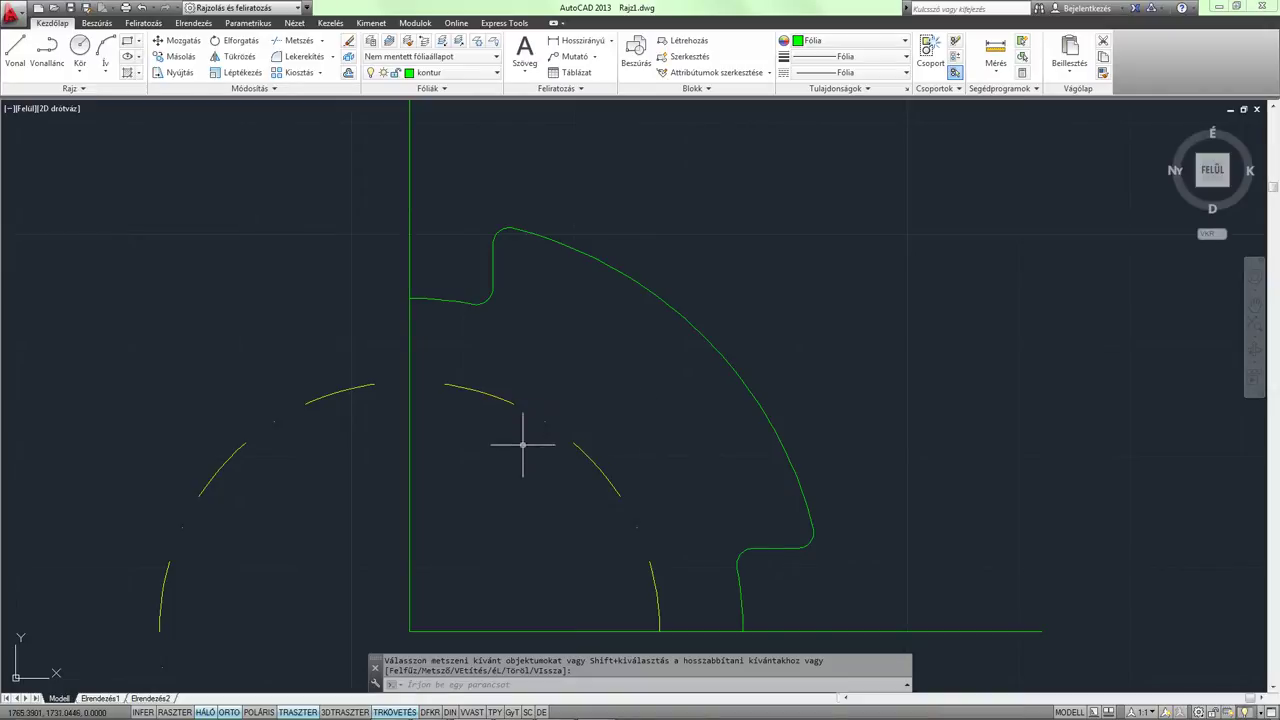
{"action": "middle_click_drag", "start_coordinate": [591, 416], "coordinate": [715, 385]}
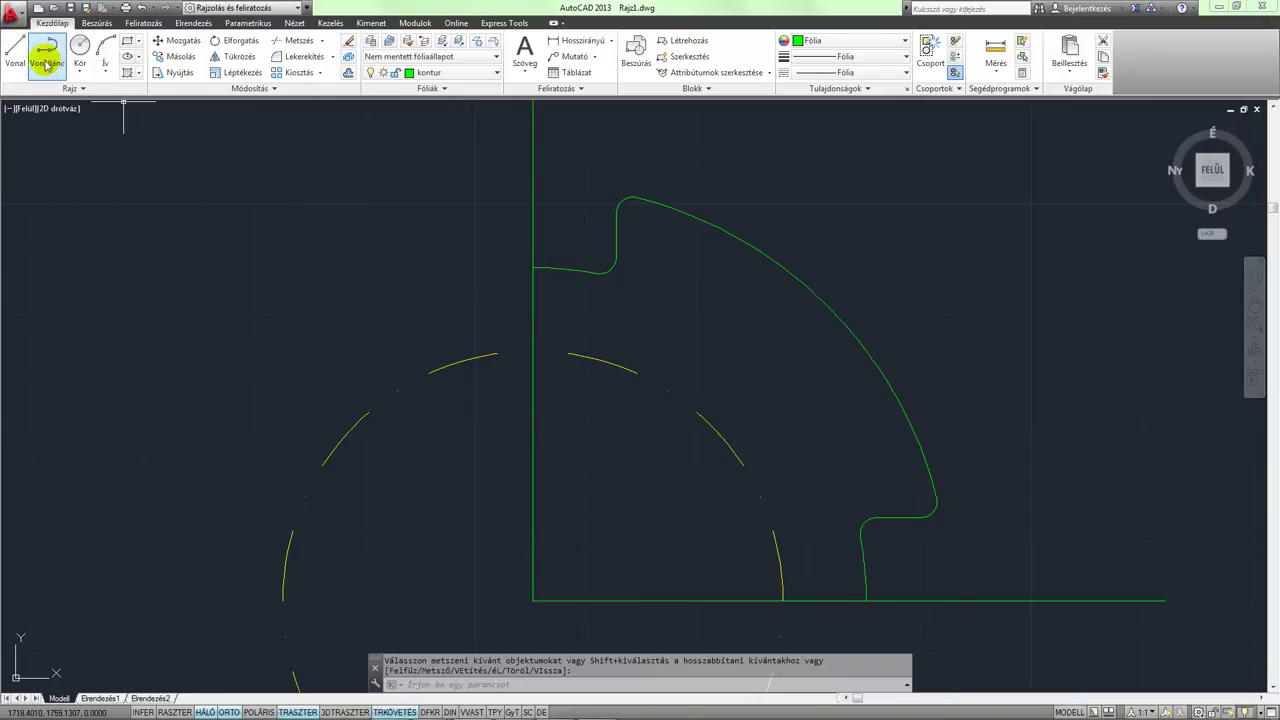
Try trimming the bolt-circle arc against the long vertical edge alone.
{"action": "left_click", "coordinate": [15, 52]}
{"action": "left_click", "coordinate": [533, 600]}
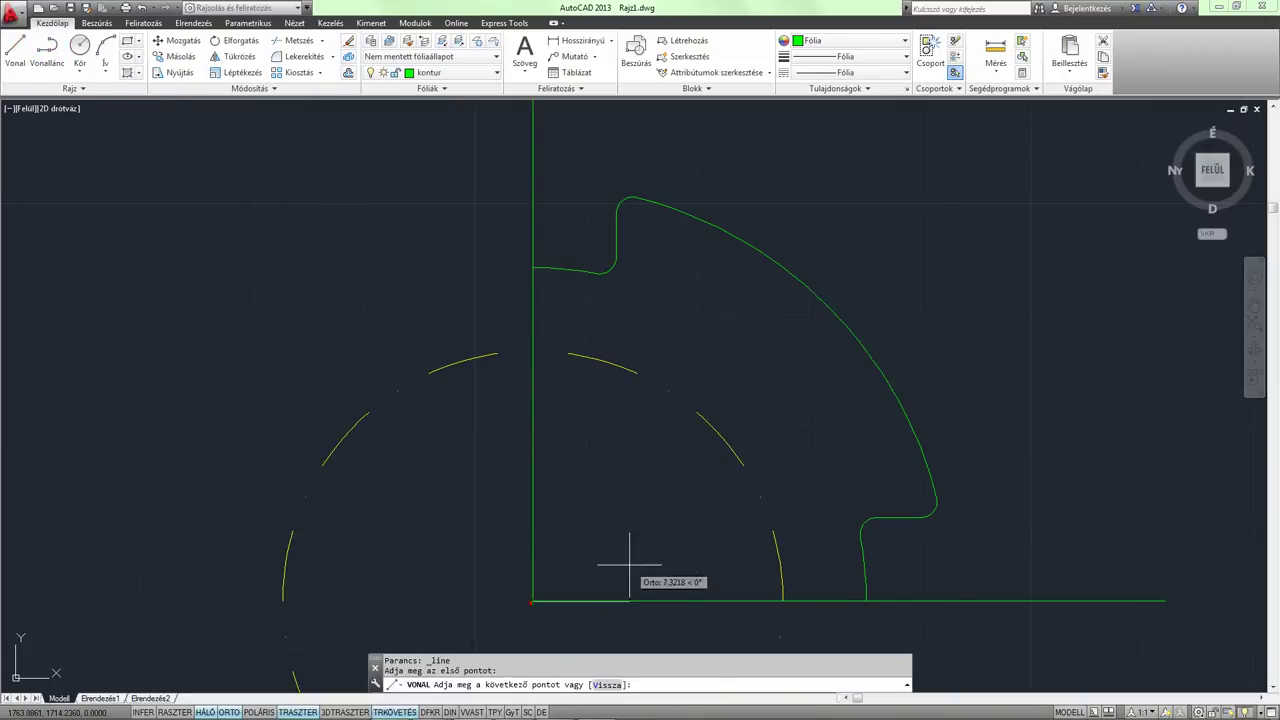
{"action": "key", "text": "Escape"}
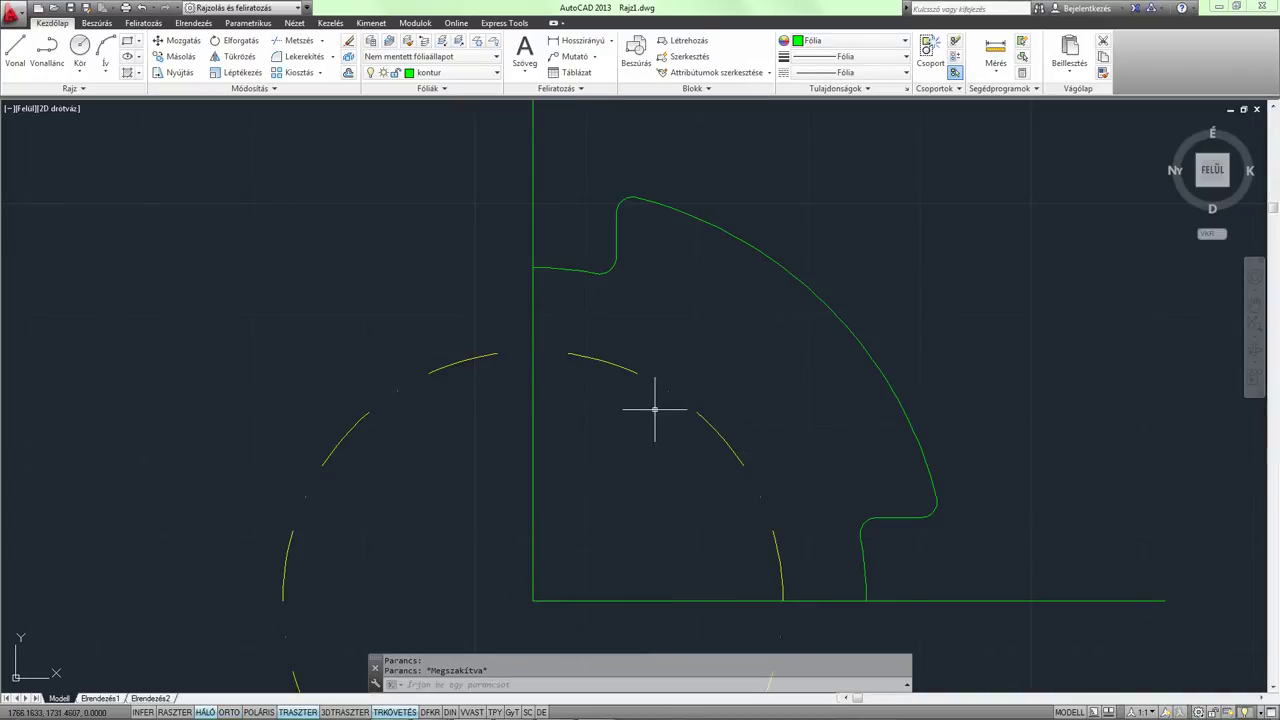
{"action": "type", "text": "me"}
{"action": "key", "text": "Return"}
{"action": "left_click", "coordinate": [533, 421]}
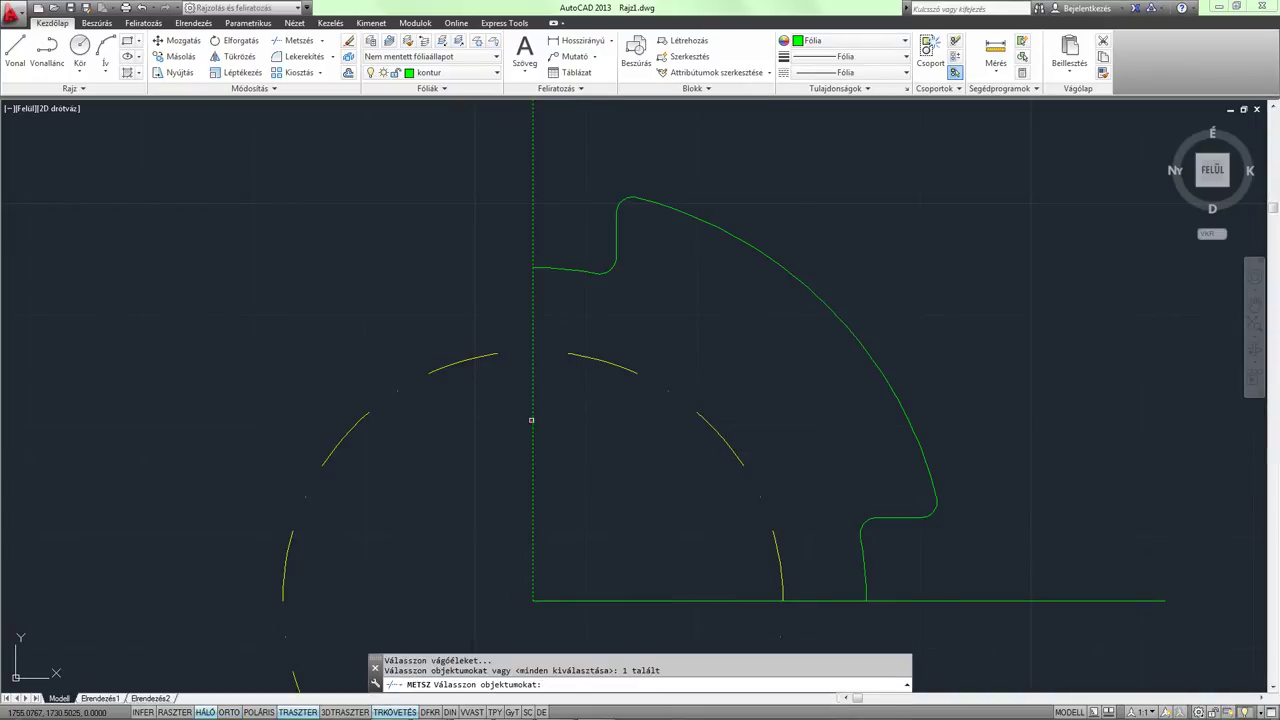
{"action": "key", "text": "Return"}
{"action": "left_click", "coordinate": [466, 360]}
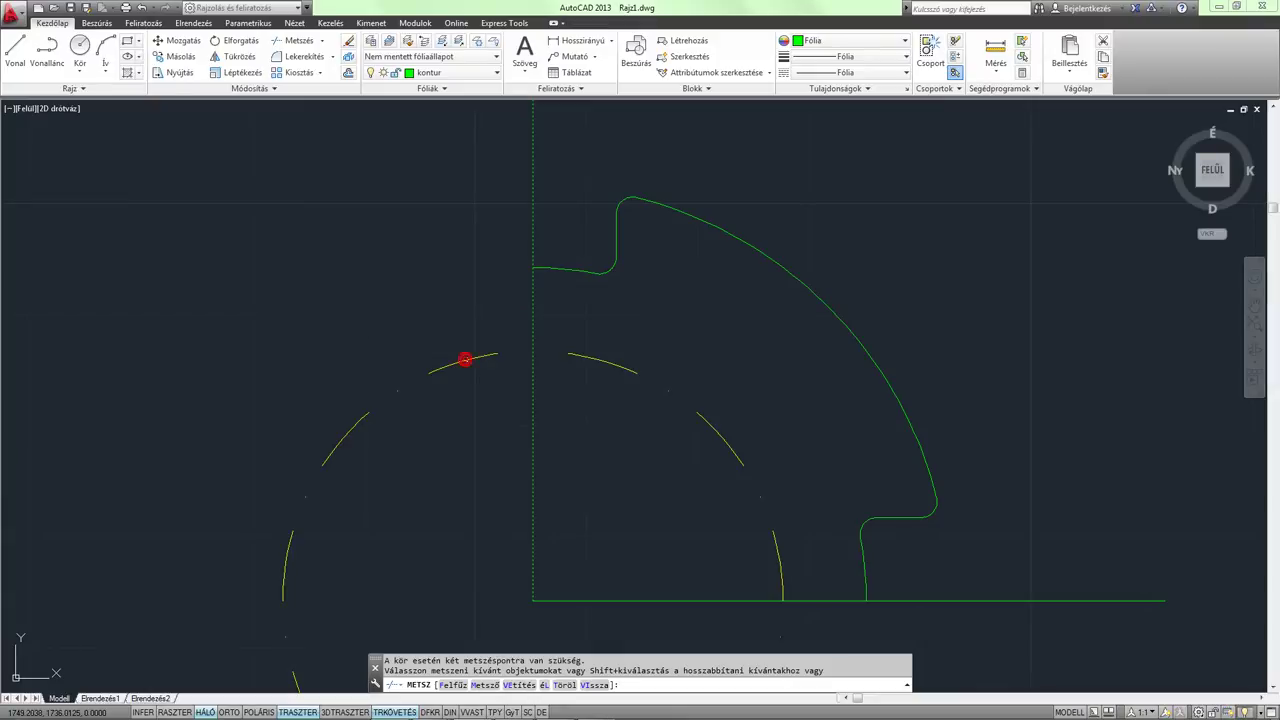
{"action": "key", "text": "Return"}
Trim the yellow bolt-circle arcs left of the vertical line, using the vertical and bottom lines as edges.
{"action": "key", "text": "Return"}
{"action": "left_click", "coordinate": [533, 530]}
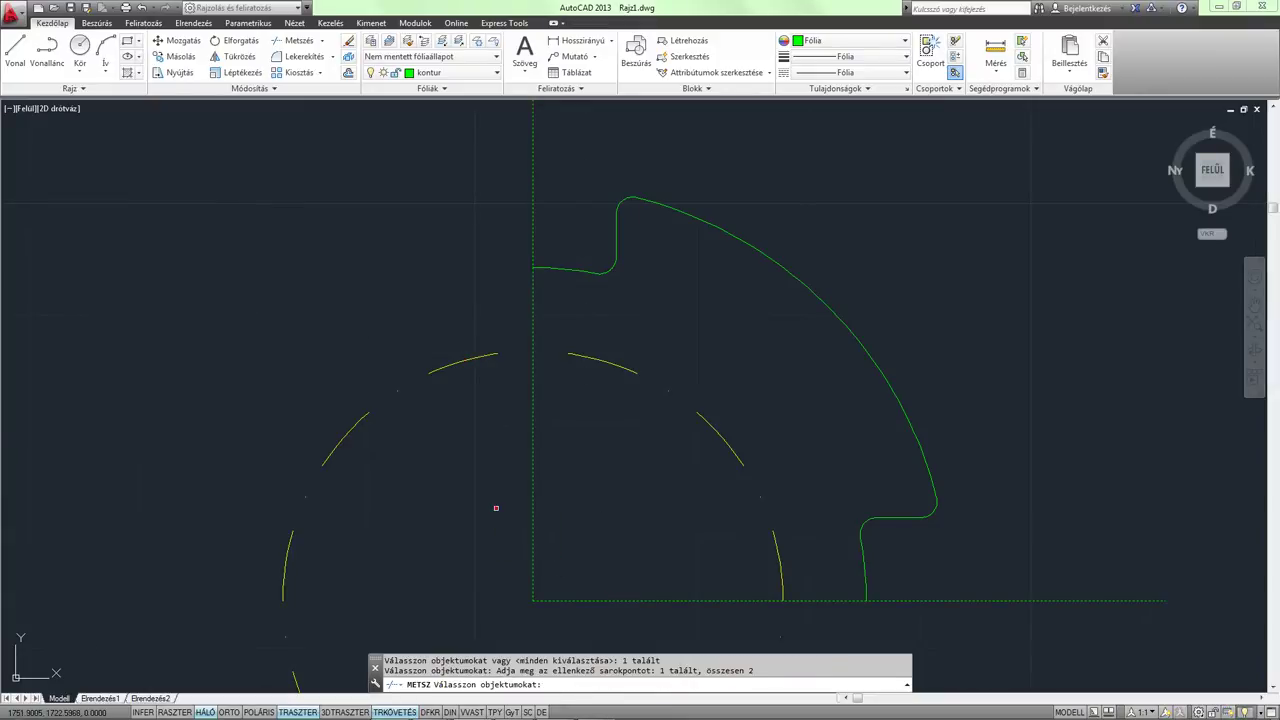
{"action": "key", "text": "Return"}
{"action": "left_click", "coordinate": [464, 365]}
{"action": "key", "text": "Return"}
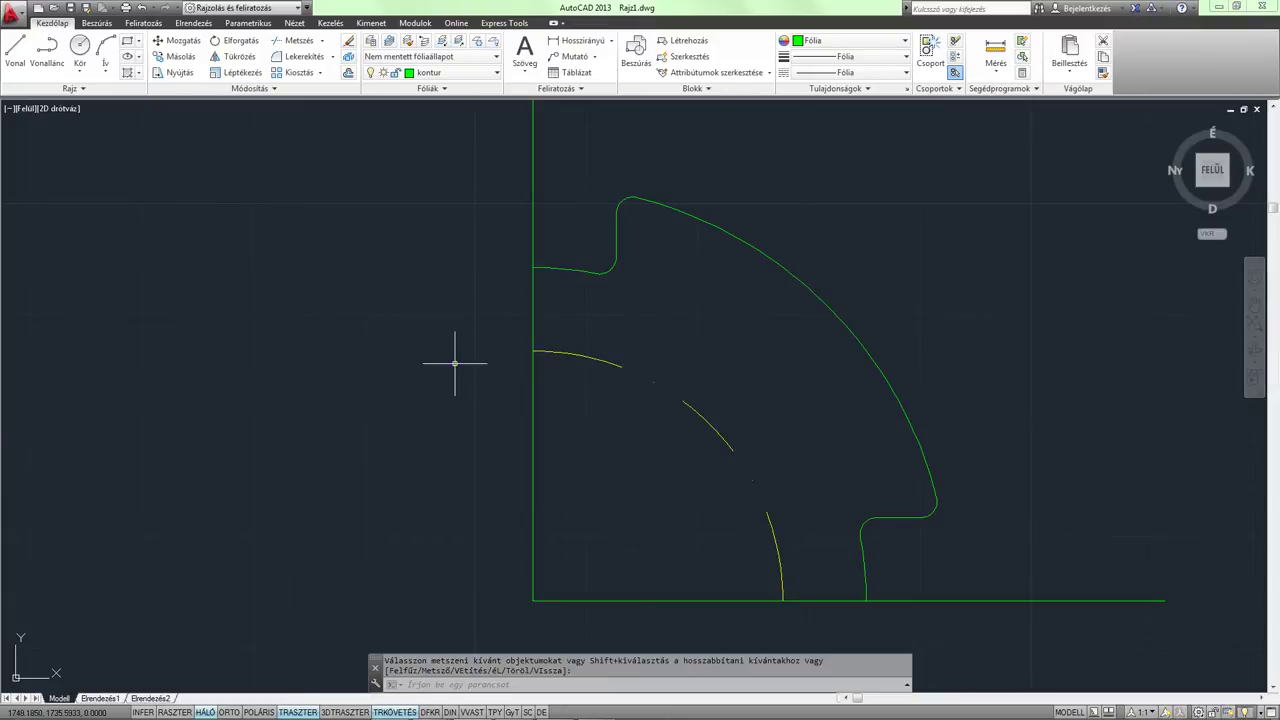
{"action": "left_click", "coordinate": [14, 45]}
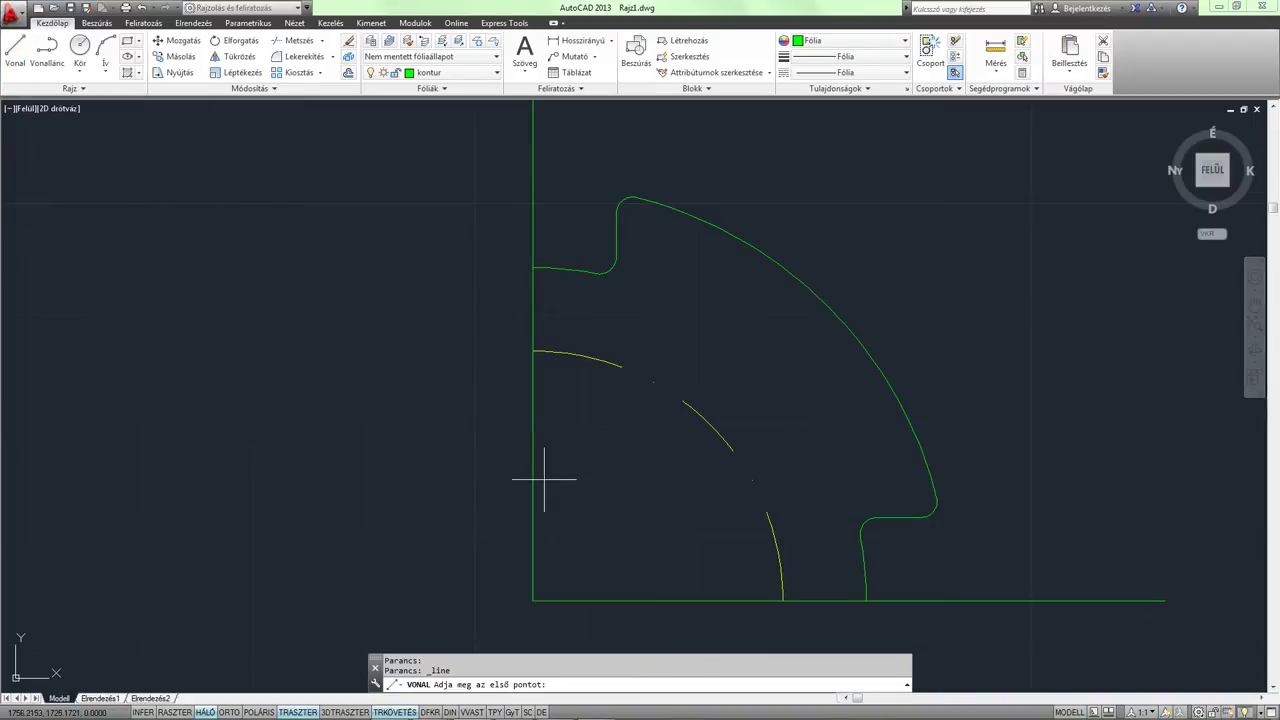
Draw a diagonal from the bottom-left corner to the bolt circle and place a 7.5-diameter hole at its end.
{"action": "left_click", "coordinate": [534, 600]}
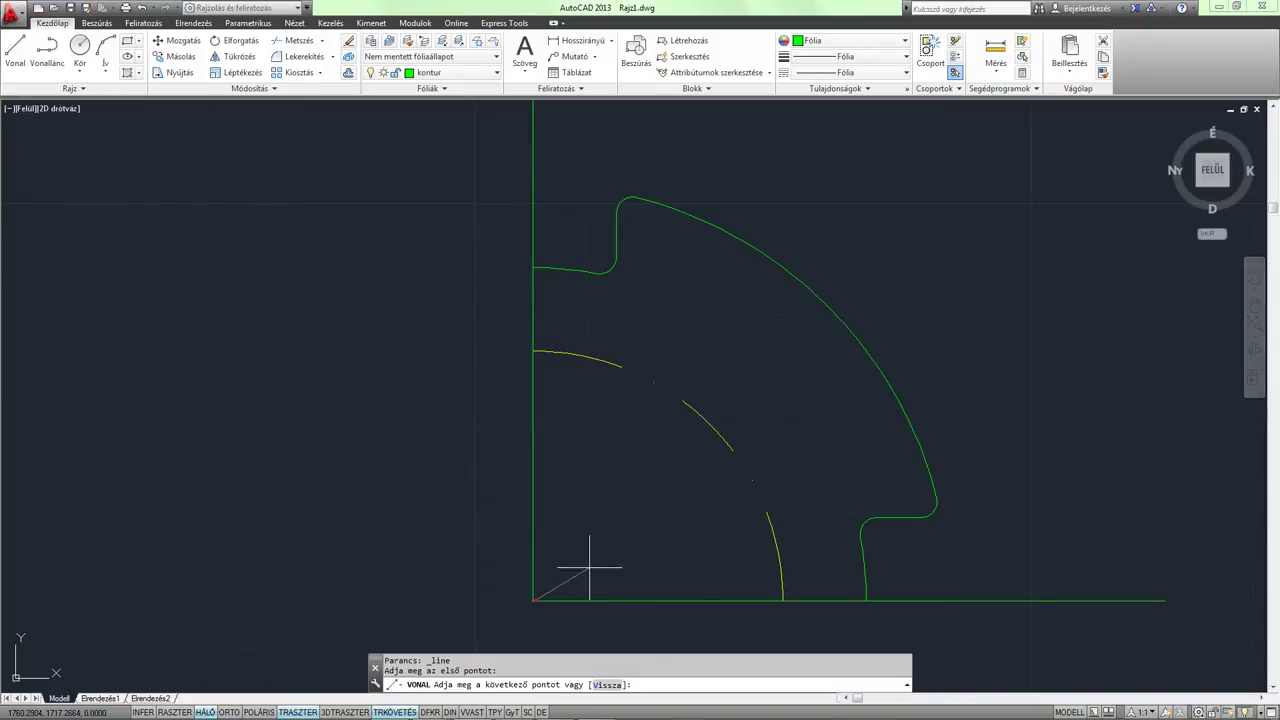
{"action": "left_click", "coordinate": [710, 425]}
{"action": "scroll", "coordinate": [718, 422], "scroll_direction": "up", "scroll_amount": 2}
{"action": "middle_click_drag", "start_coordinate": [714, 420], "coordinate": [694, 380]}
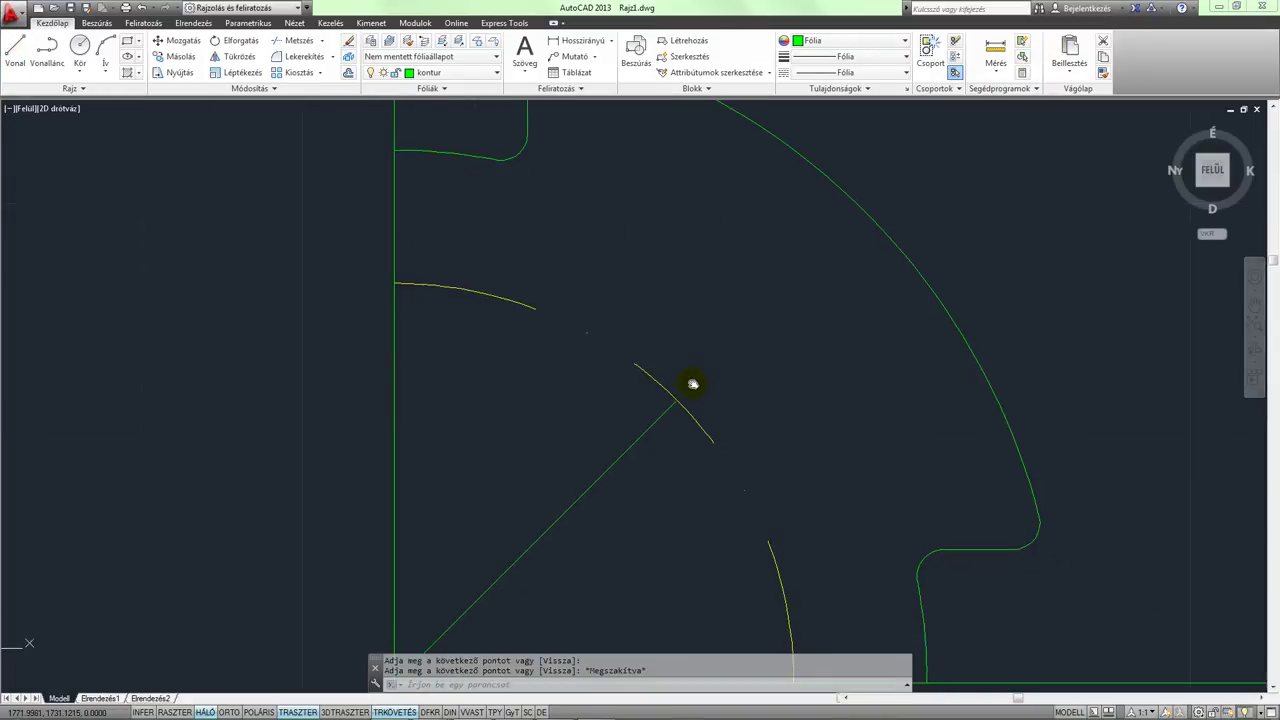
{"action": "key", "text": "Escape"}
{"action": "left_click", "coordinate": [80, 45]}
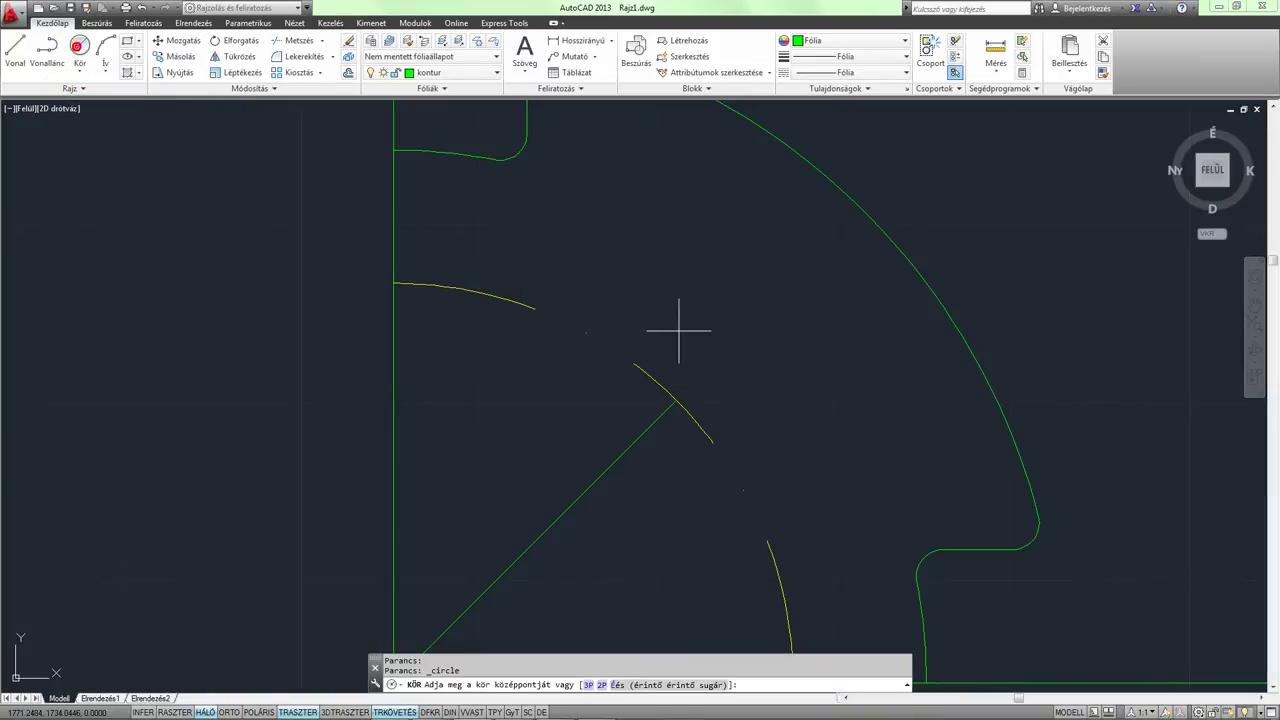
{"action": "left_click", "coordinate": [676, 401]}
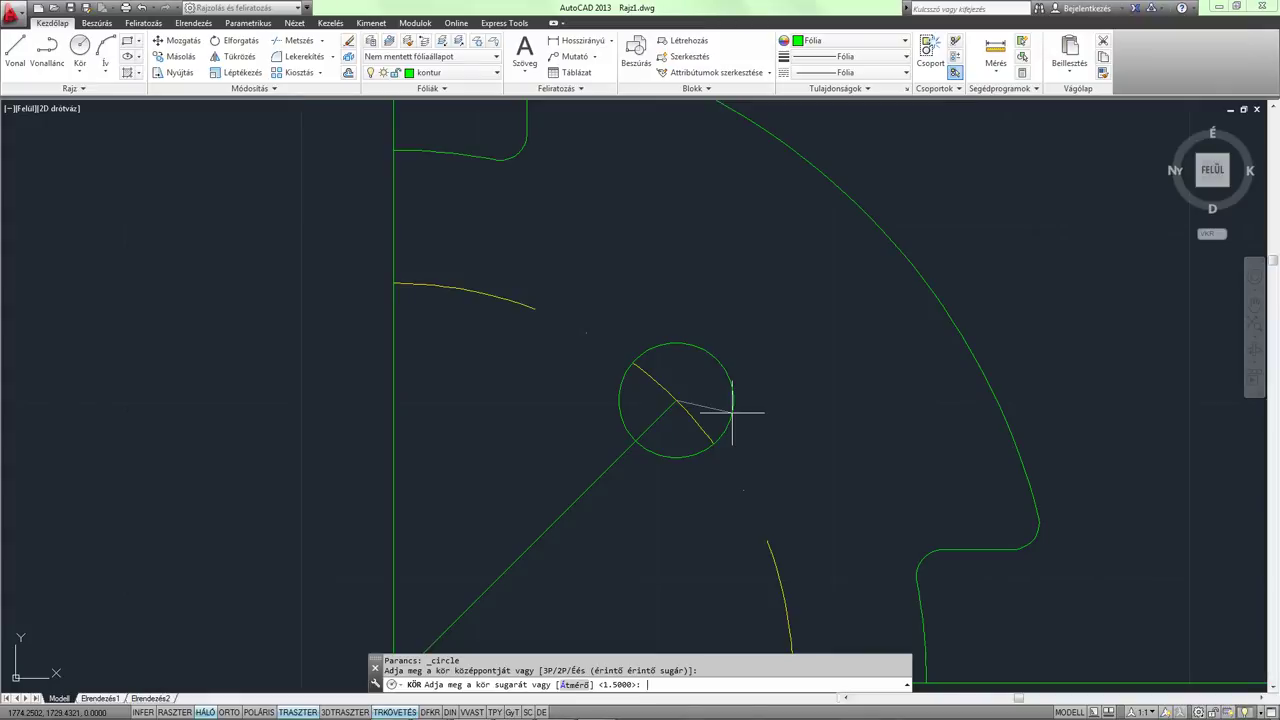
{"action": "type", "text": "á"}
{"action": "key", "text": "Return"}
{"action": "type", "text": "7.5"}
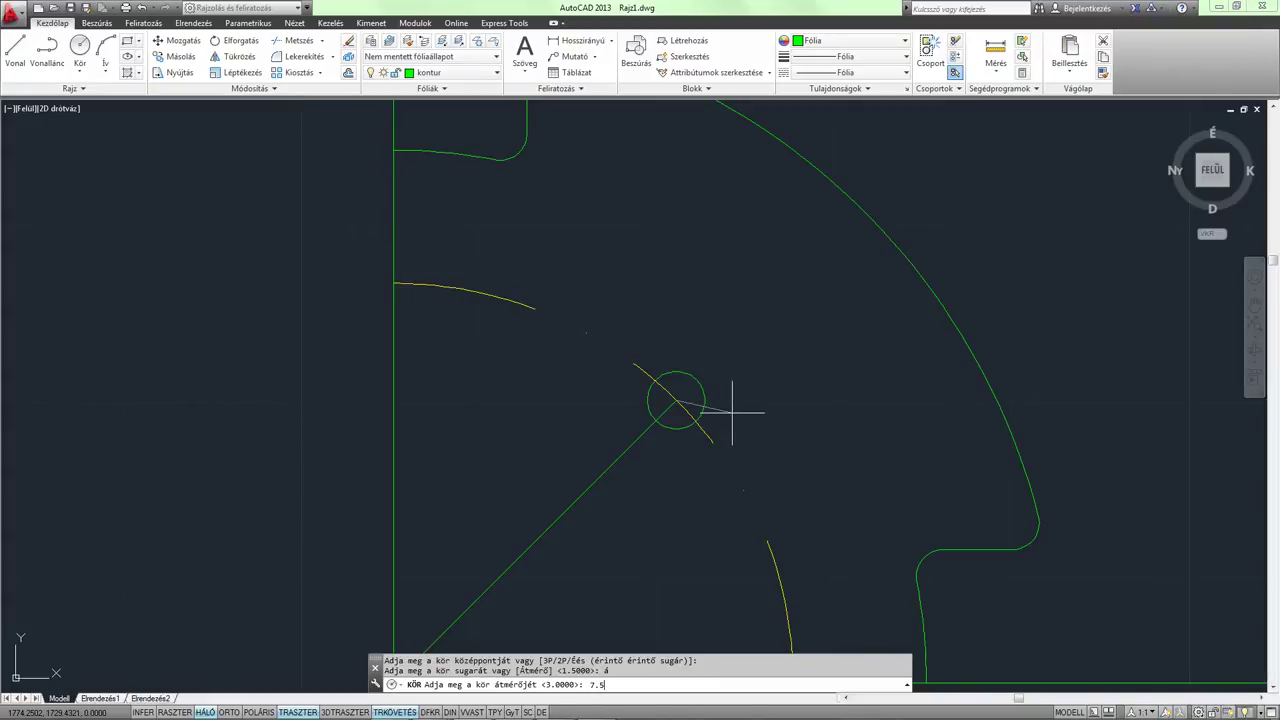
{"action": "key", "text": "Return"}
Select the diagonal construction line.
{"action": "scroll", "coordinate": [732, 411], "scroll_direction": "down", "scroll_amount": 2}
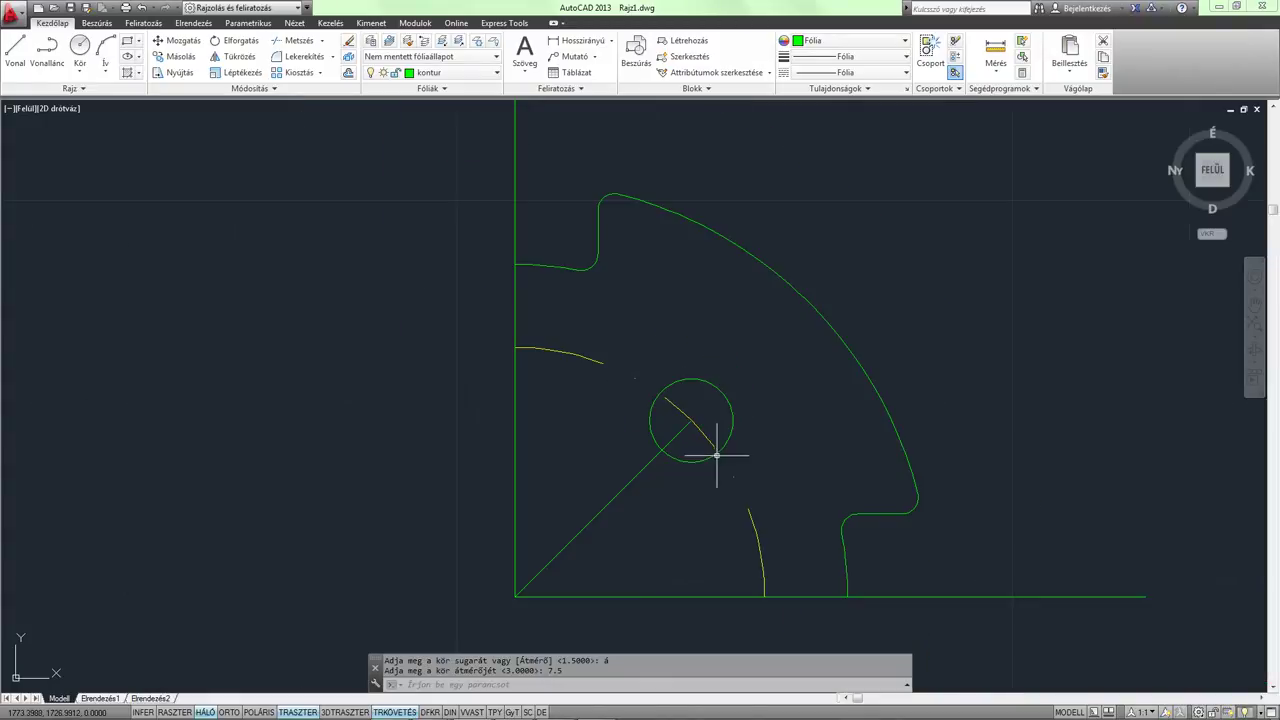
{"action": "left_click", "coordinate": [635, 497]}
{"action": "left_click", "coordinate": [606, 481]}
Delete the diagonal construction line and the yellow bolt-circle arc.
{"action": "key", "text": "Delete"}
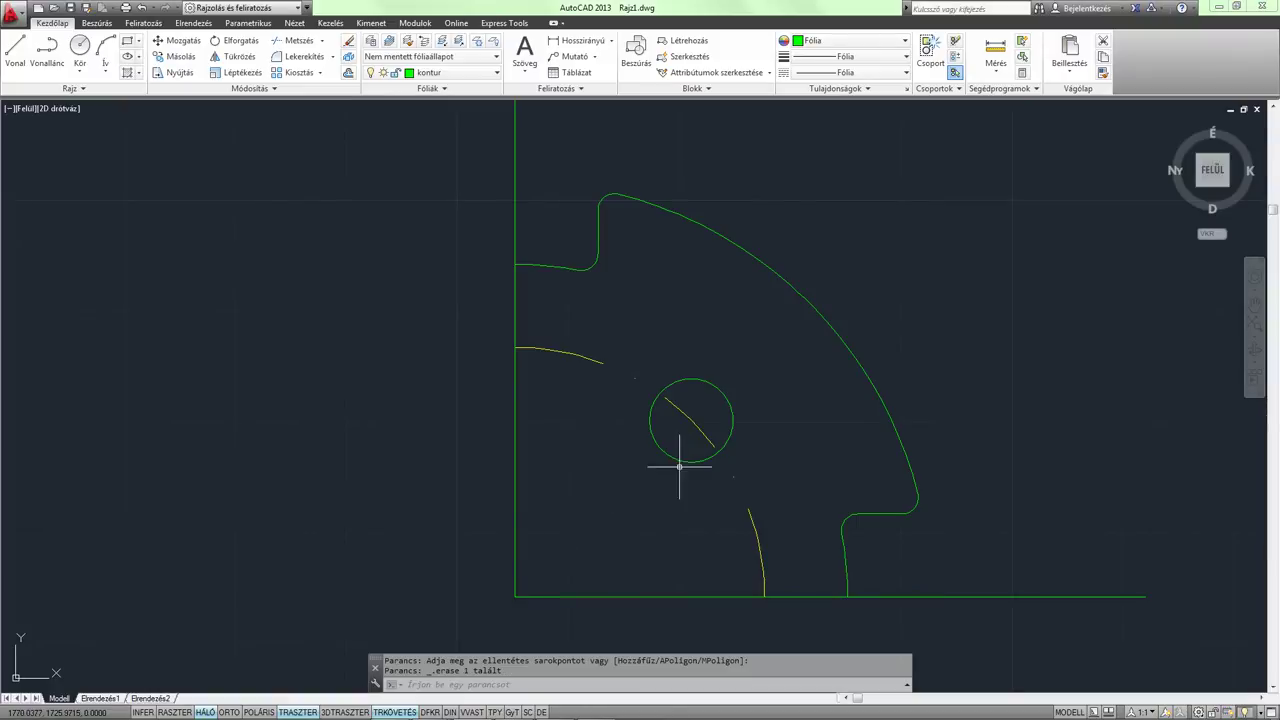
{"action": "scroll", "coordinate": [680, 460], "scroll_direction": "down", "scroll_amount": 2}
{"action": "scroll", "coordinate": [610, 440], "scroll_direction": "down", "scroll_amount": 2}
{"action": "left_click", "coordinate": [612, 425]}
{"action": "left_click", "coordinate": [580, 441]}
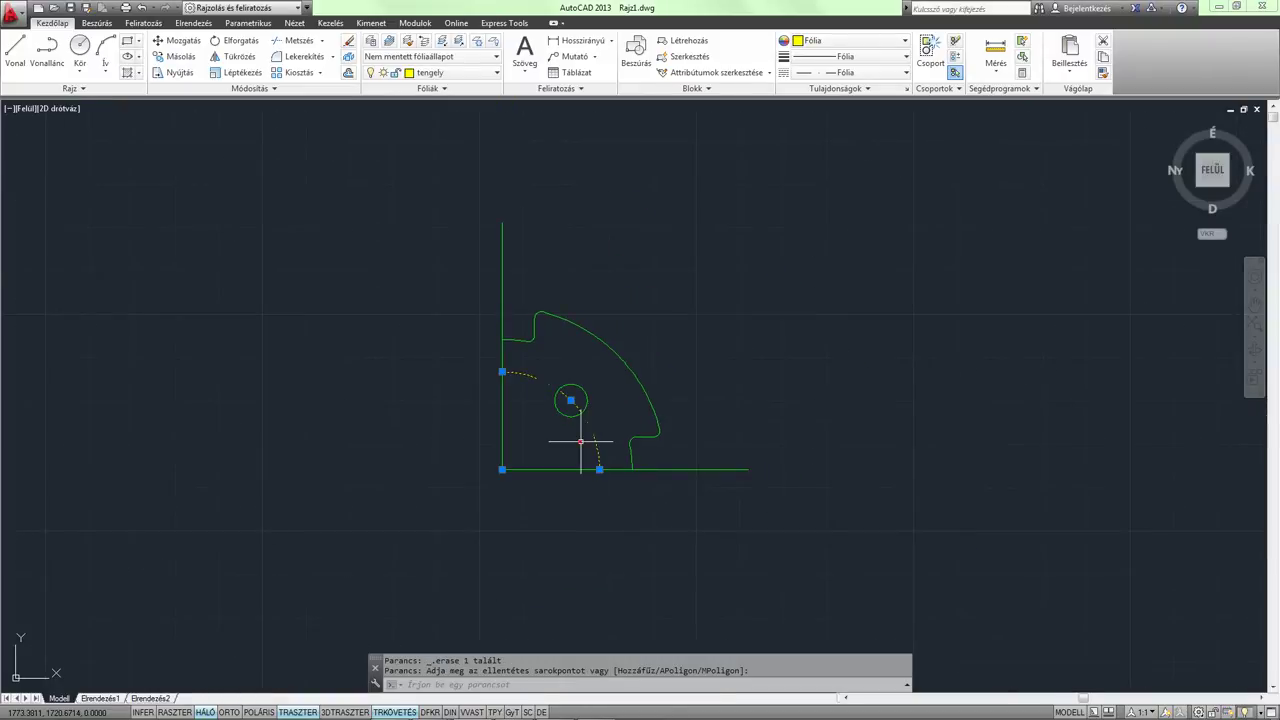
{"action": "scroll", "coordinate": [572, 407], "scroll_direction": "up", "scroll_amount": 2}
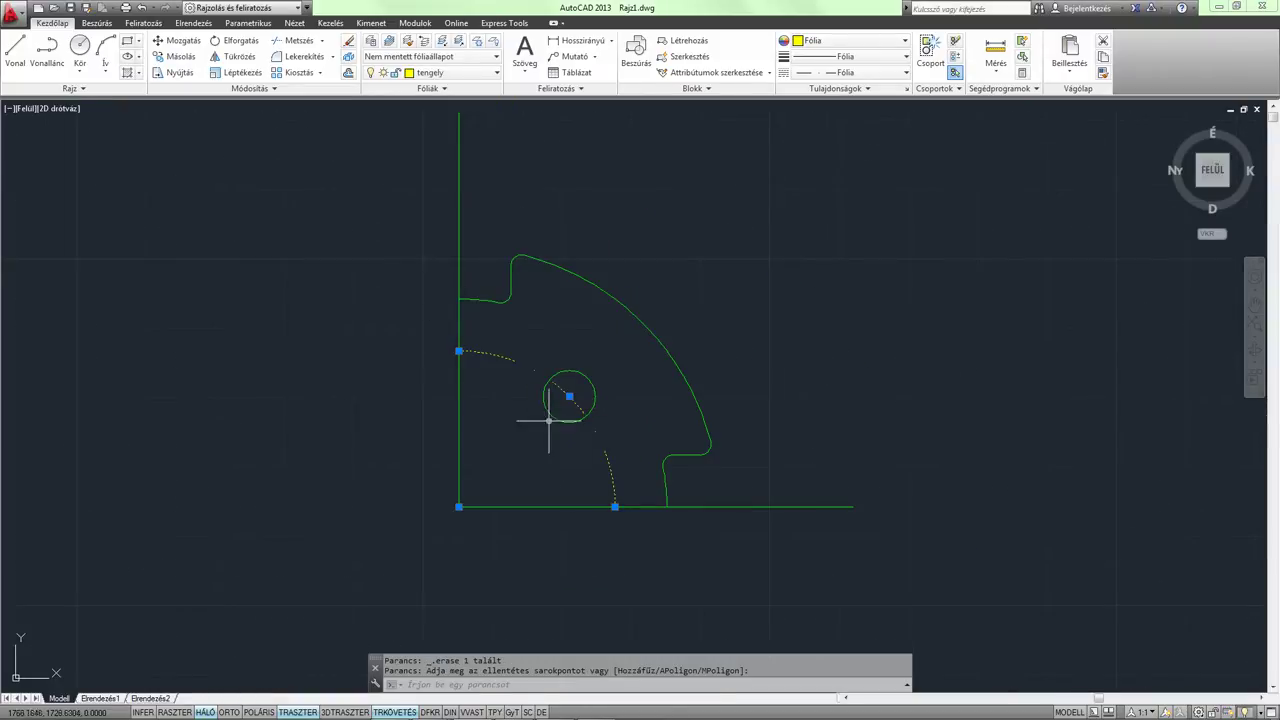
{"action": "key", "text": "Delete"}
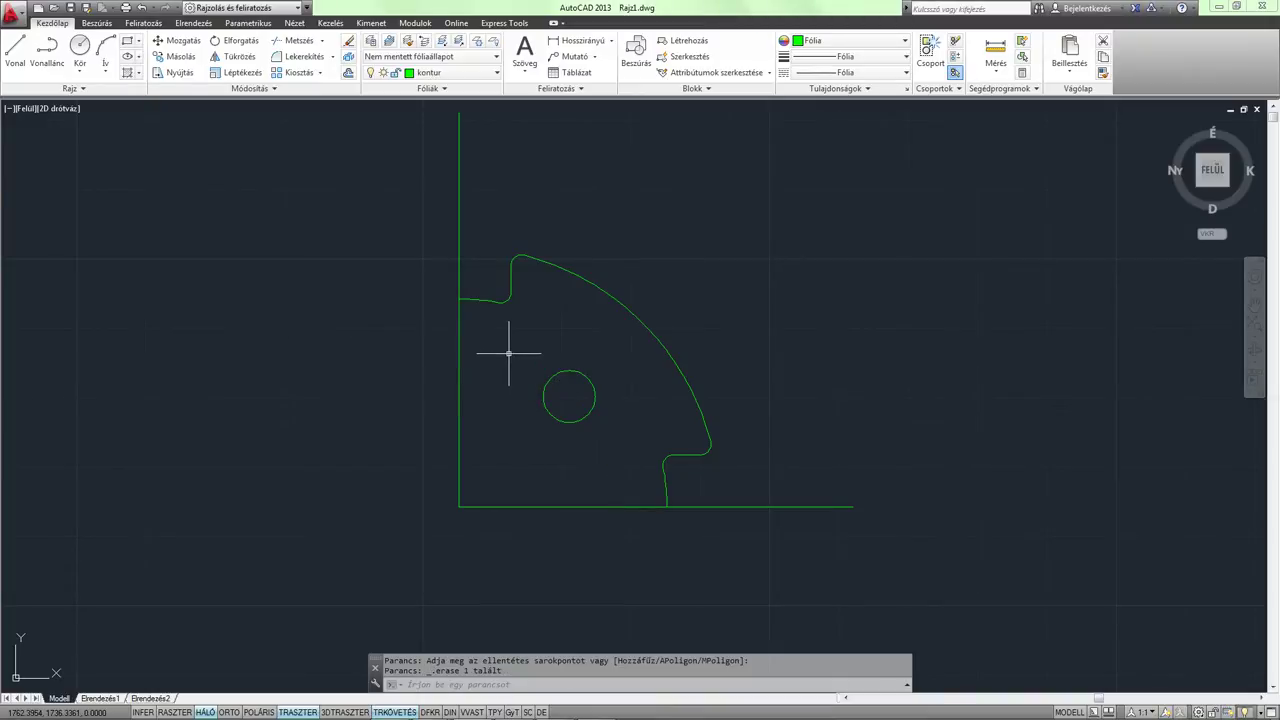
Delete the vertical and bottom green guide lines.
{"action": "middle_click_drag", "start_coordinate": [508, 292], "coordinate": [626, 300]}
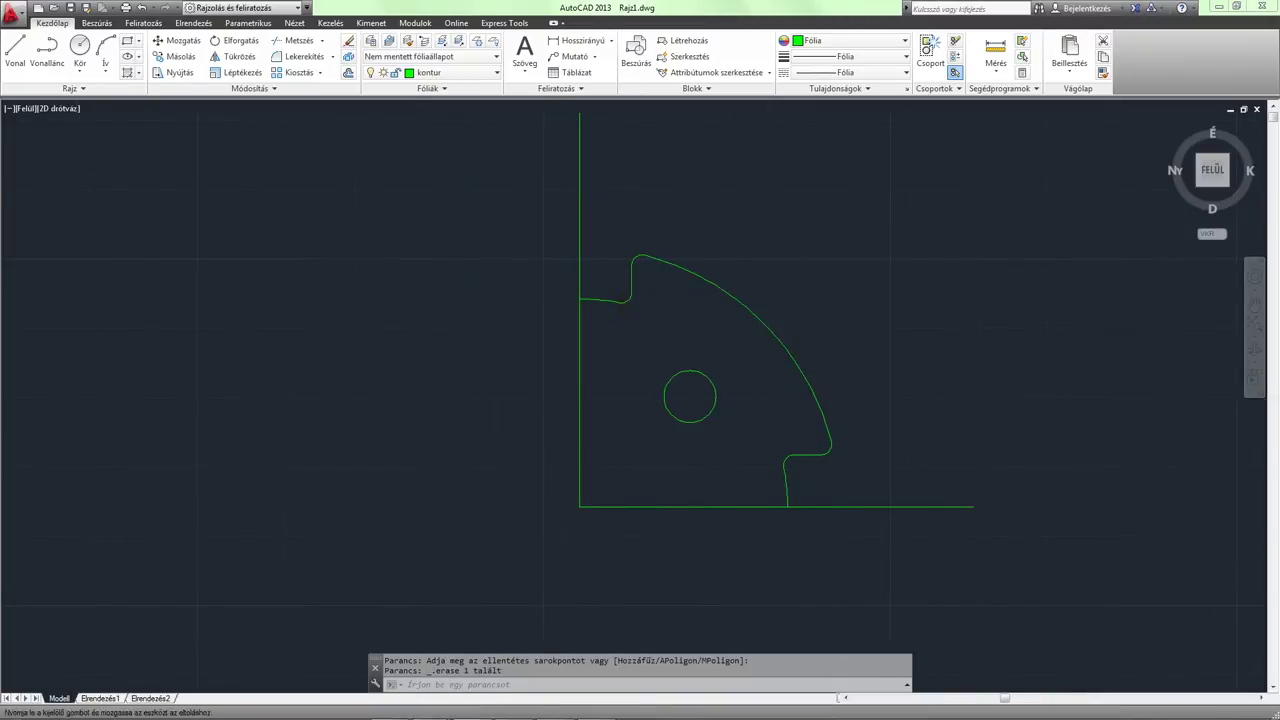
{"action": "left_click", "coordinate": [628, 529]}
{"action": "left_click", "coordinate": [546, 467]}
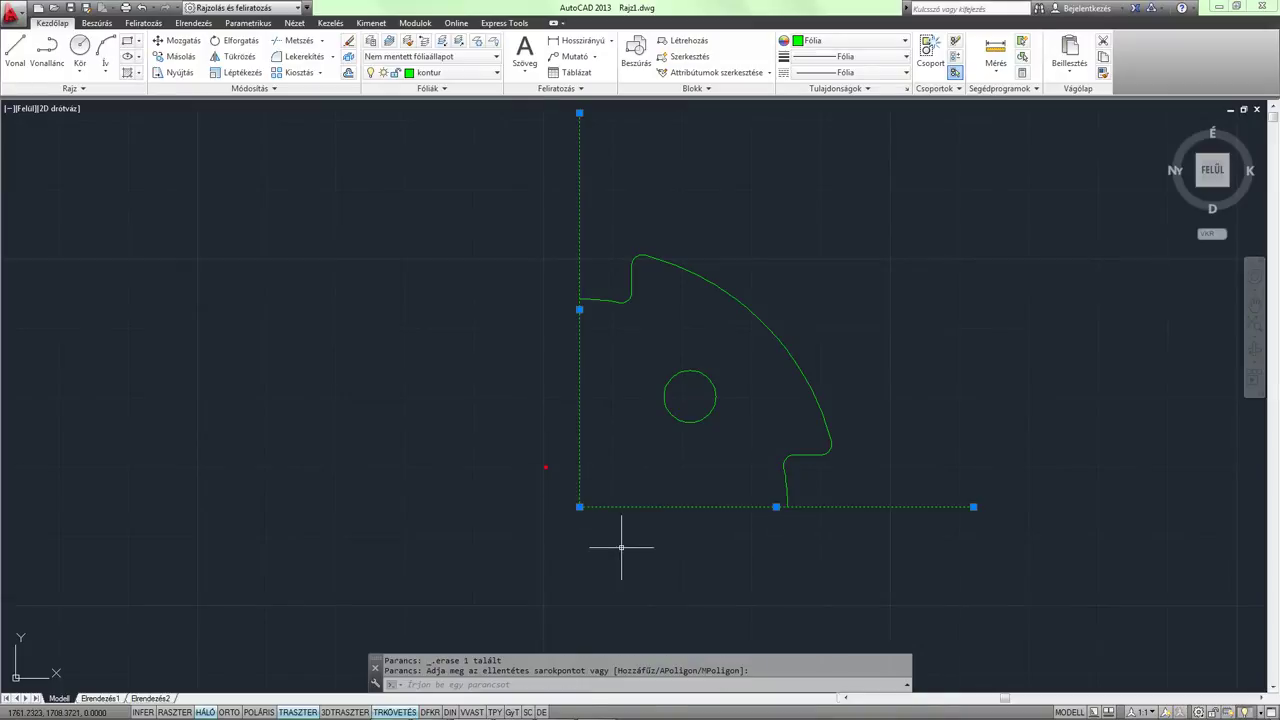
{"action": "key", "text": "Delete"}
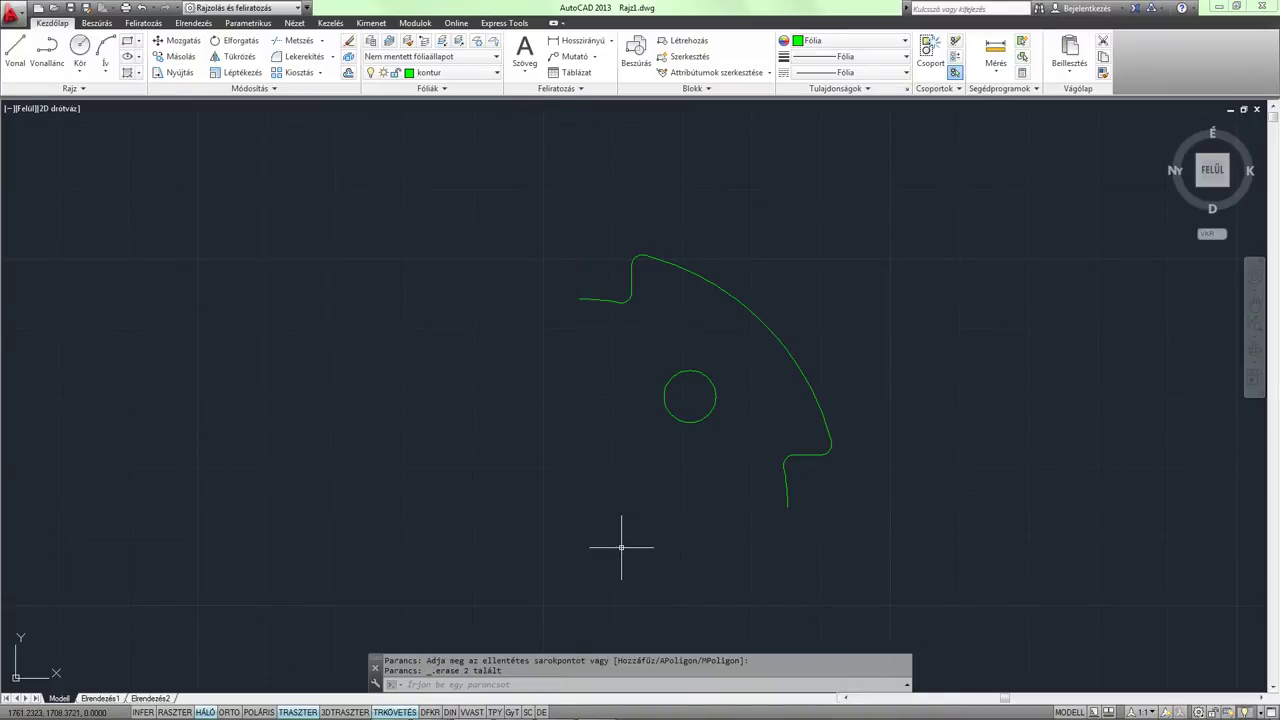
Mirror the rim quarter and hole across a vertical axis with TU, keeping the original.
{"action": "left_click", "coordinate": [863, 537]}
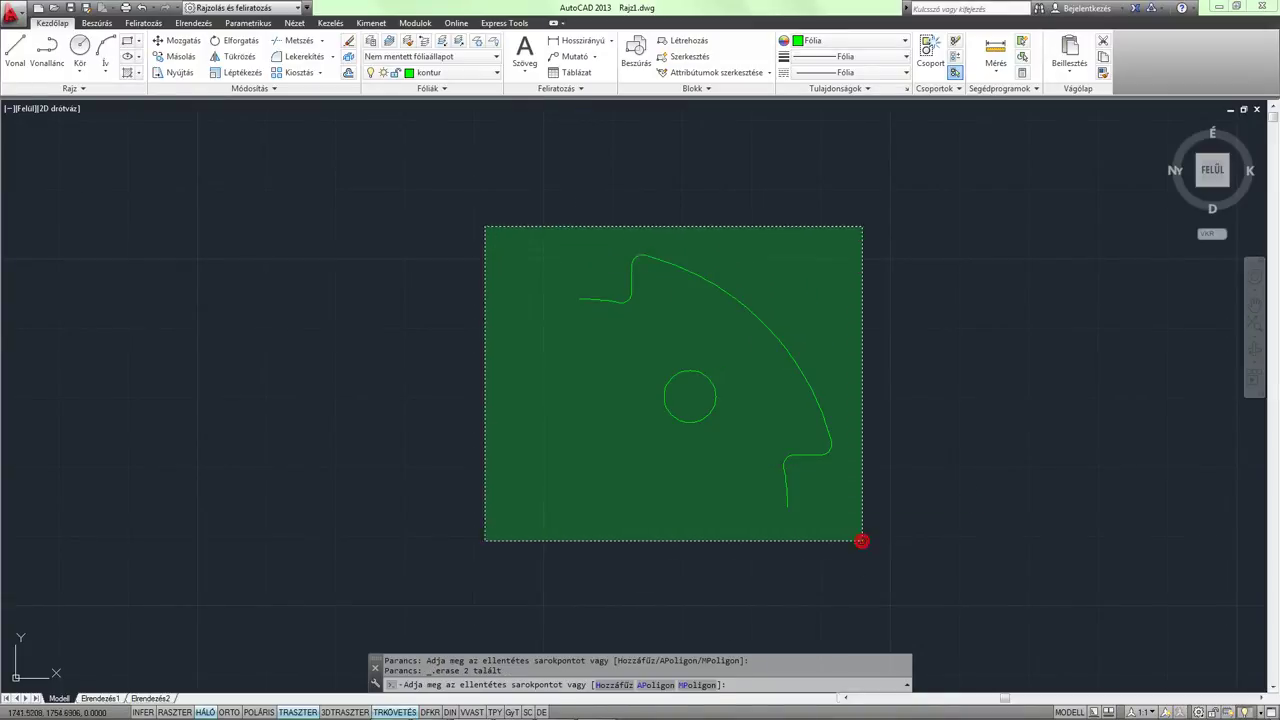
{"action": "left_click", "coordinate": [474, 220]}
{"action": "type", "text": "tu"}
{"action": "key", "text": "Return"}
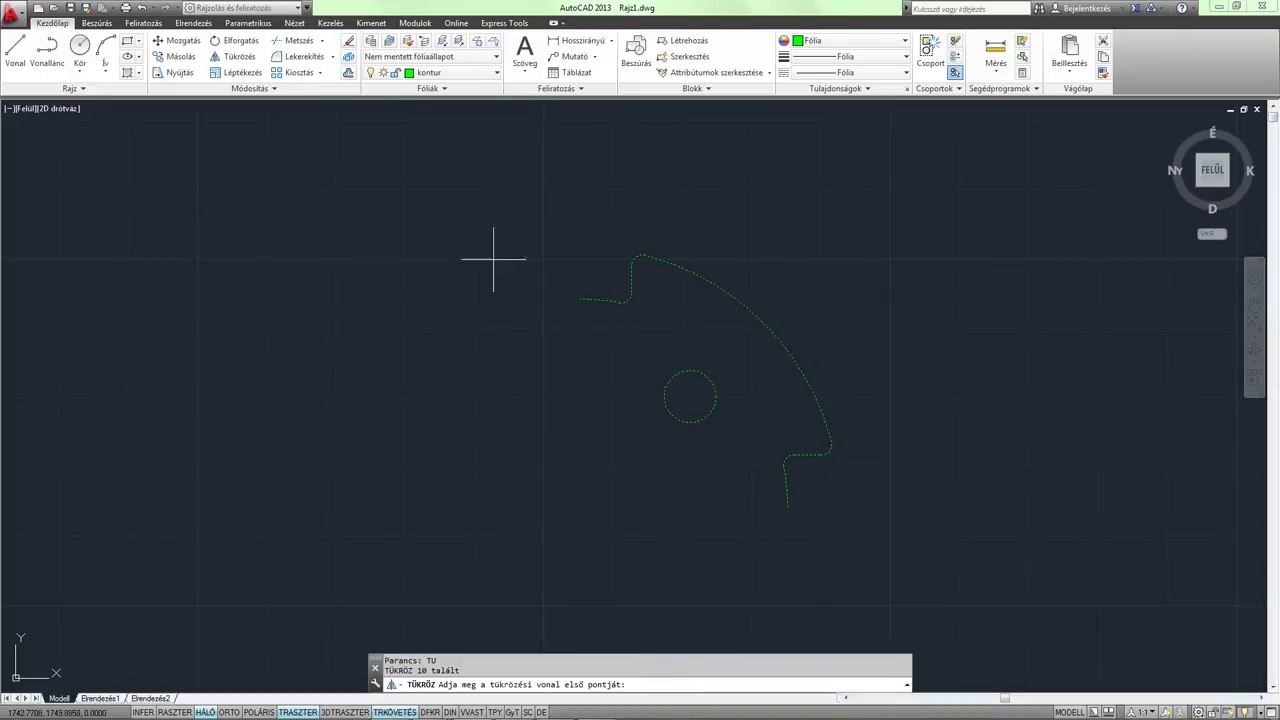
{"action": "left_click", "coordinate": [576, 299]}
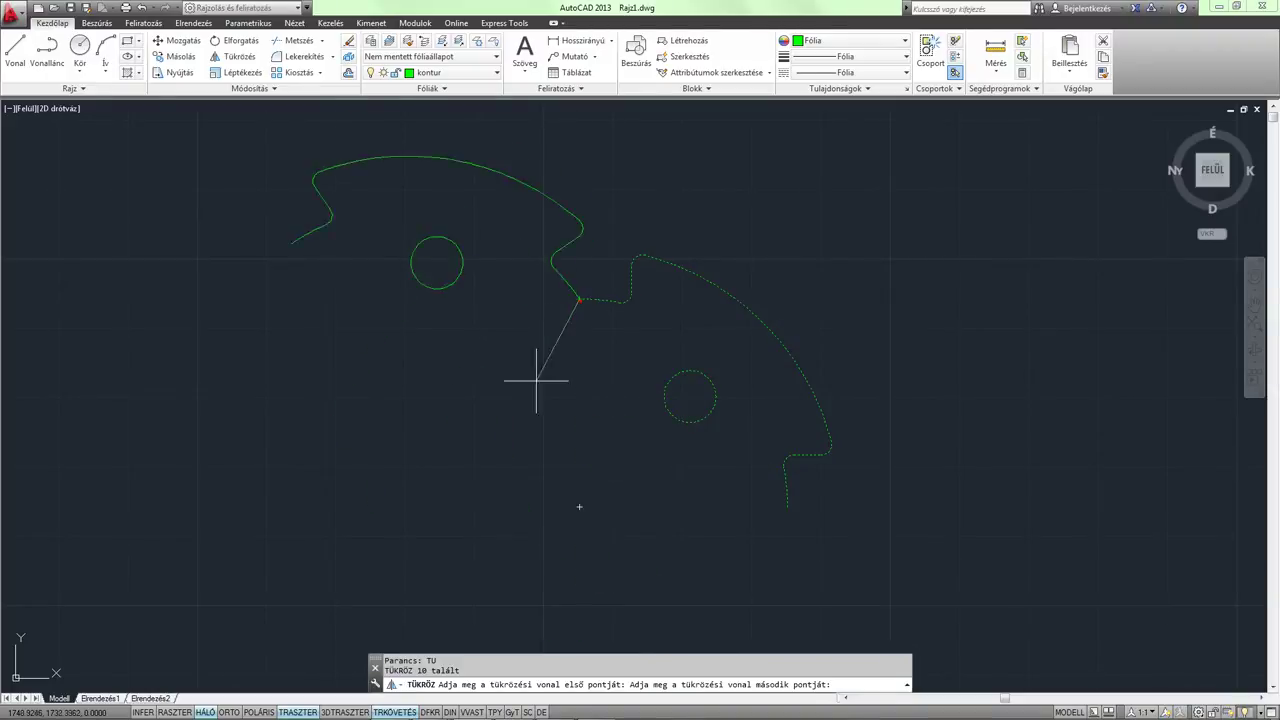
{"action": "left_click", "coordinate": [579, 511]}
{"action": "key", "text": "Return"}
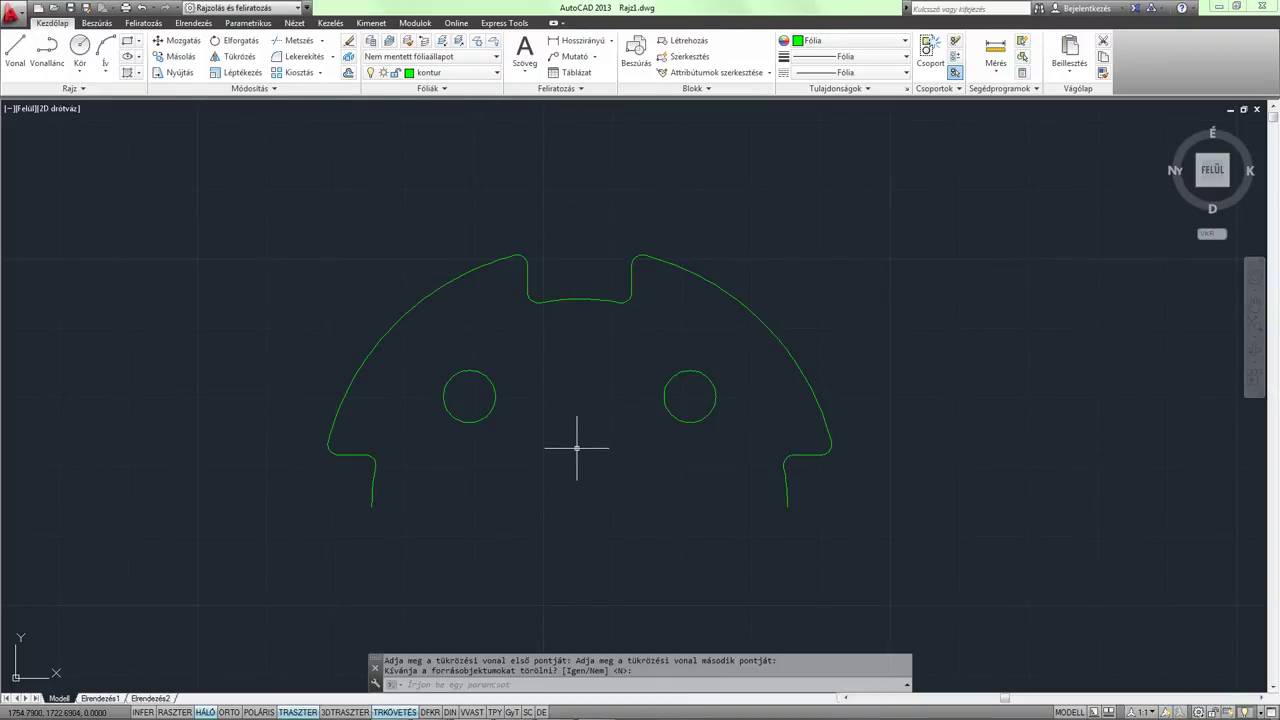
Mirror the whole upper half across a horizontal axis to complete the flange.
{"action": "left_click", "coordinate": [880, 553]}
{"action": "left_click", "coordinate": [234, 237]}
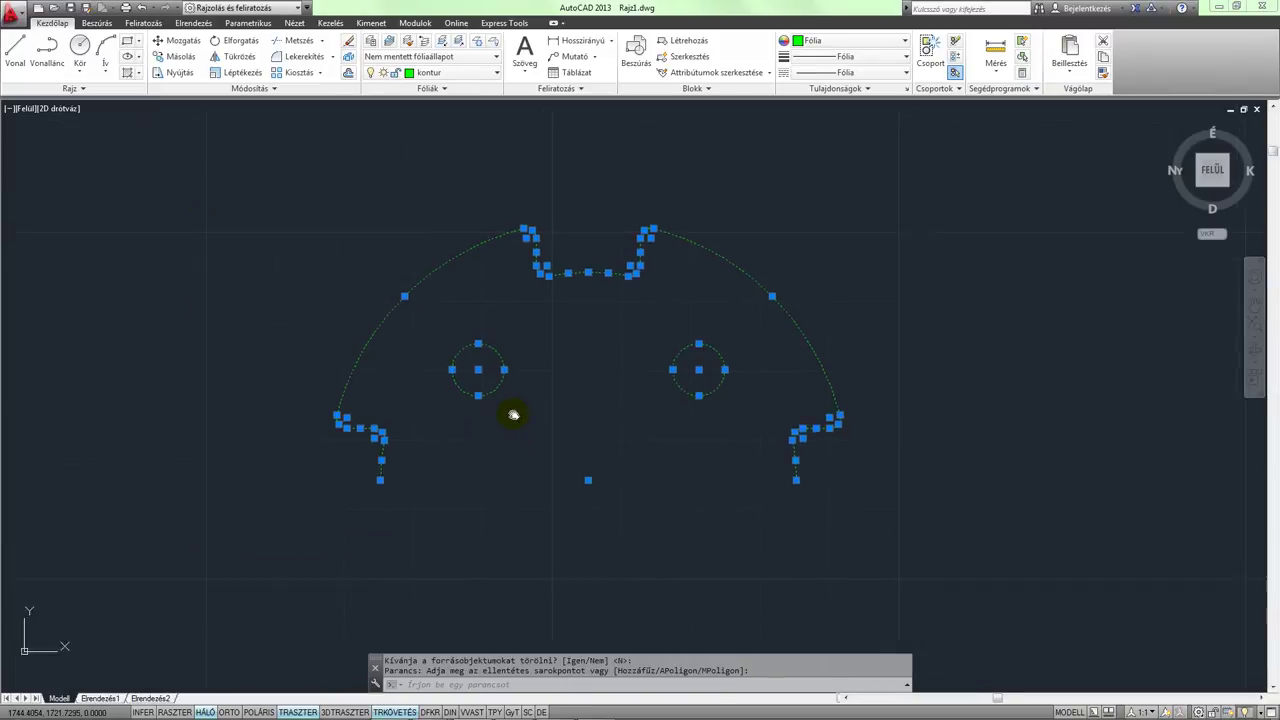
{"action": "type", "text": "tu"}
{"action": "key", "text": "Return"}
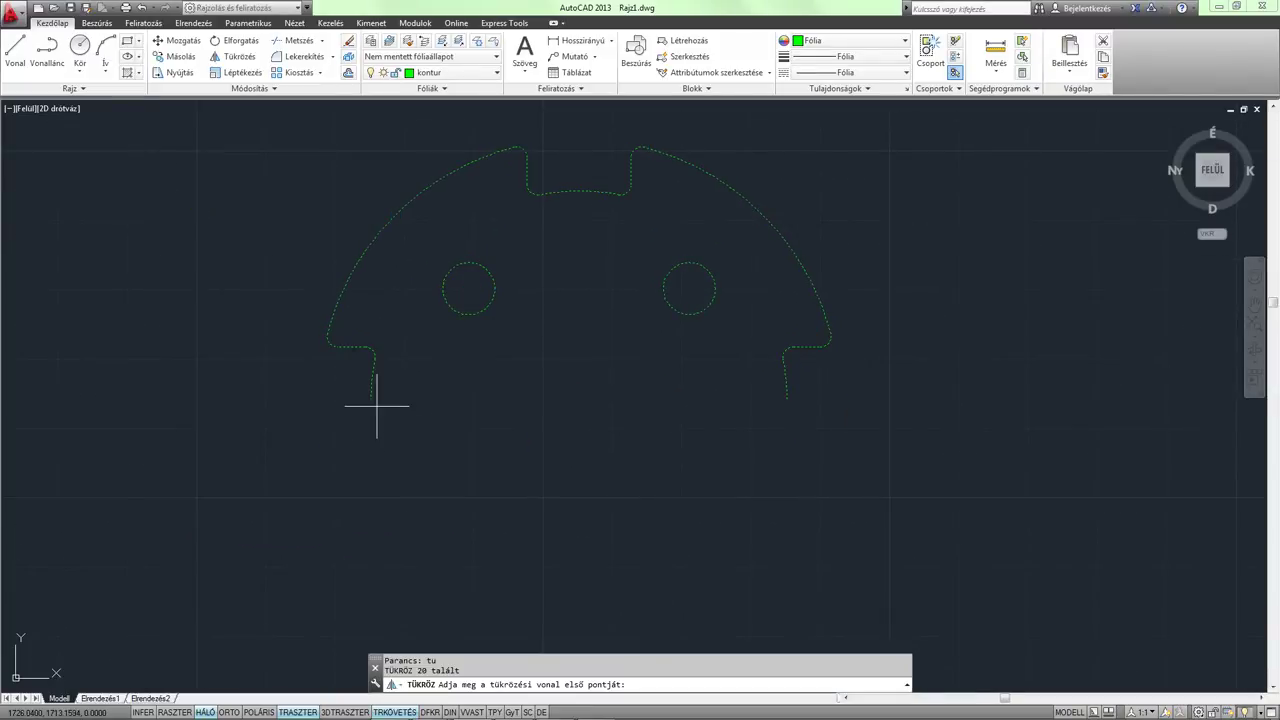
{"action": "left_click", "coordinate": [372, 399]}
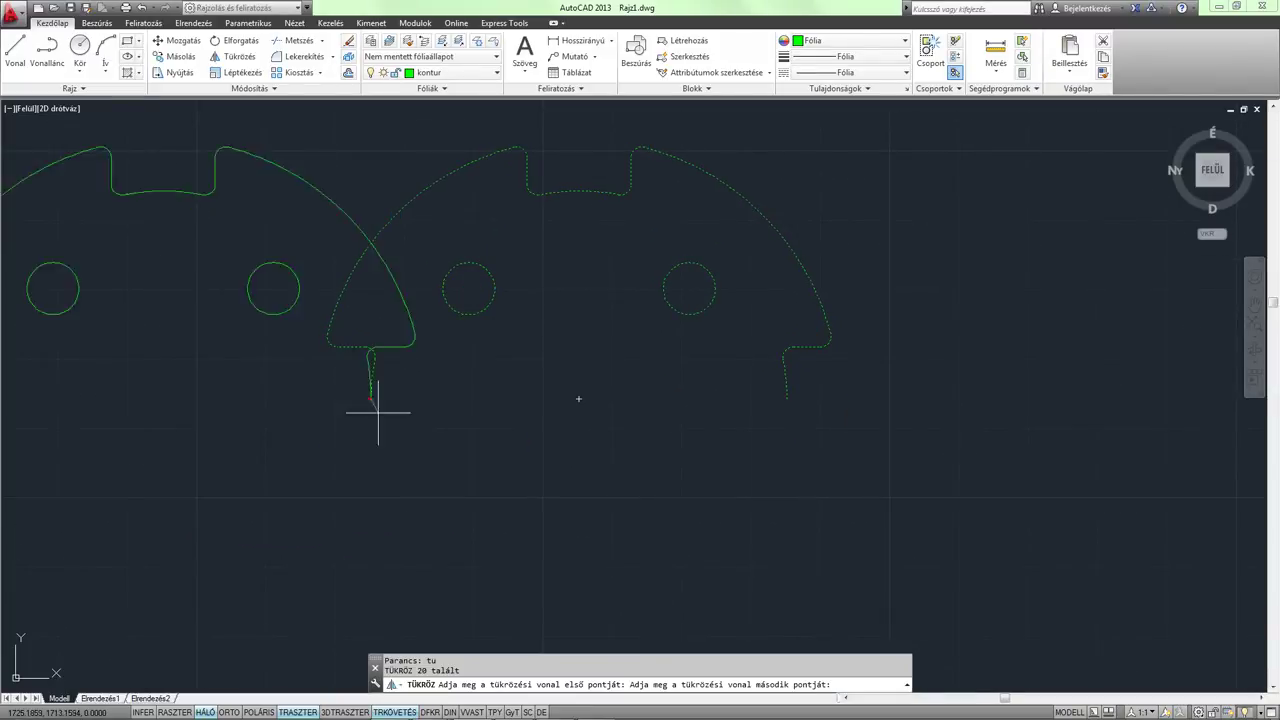
{"action": "left_click", "coordinate": [787, 399]}
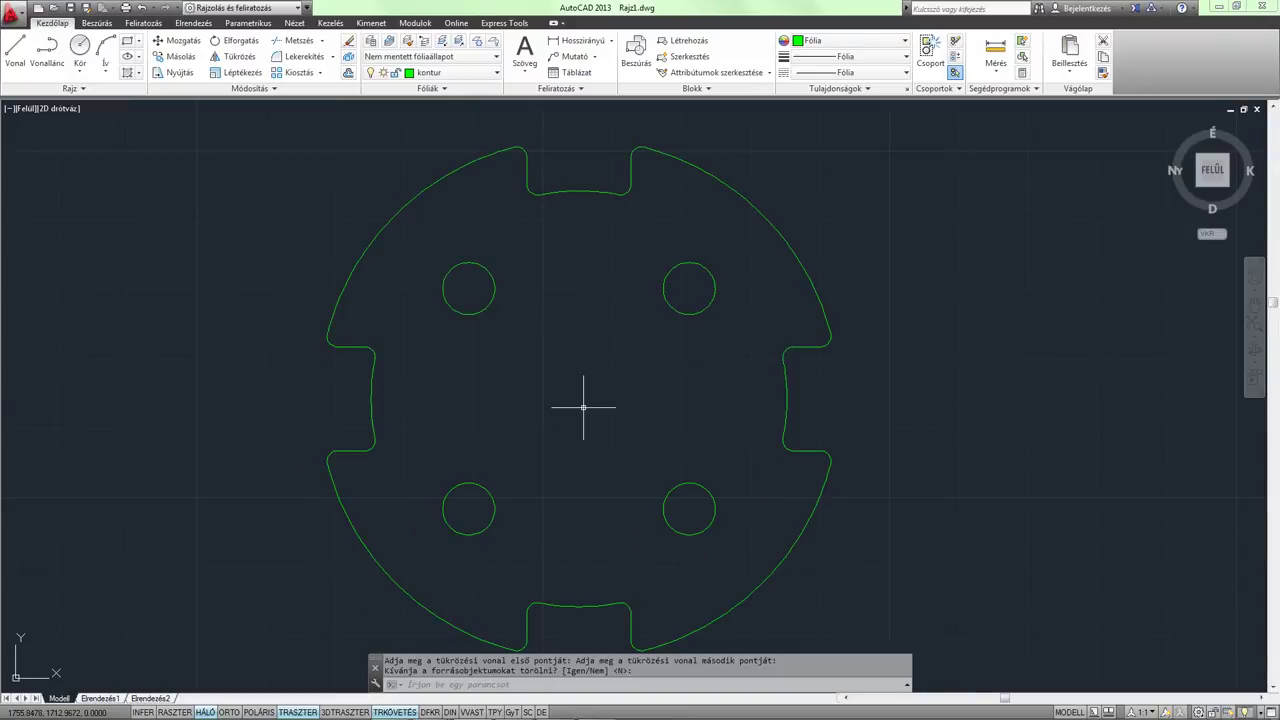
{"action": "middle_click_drag", "start_coordinate": [583, 406], "coordinate": [619, 394]}
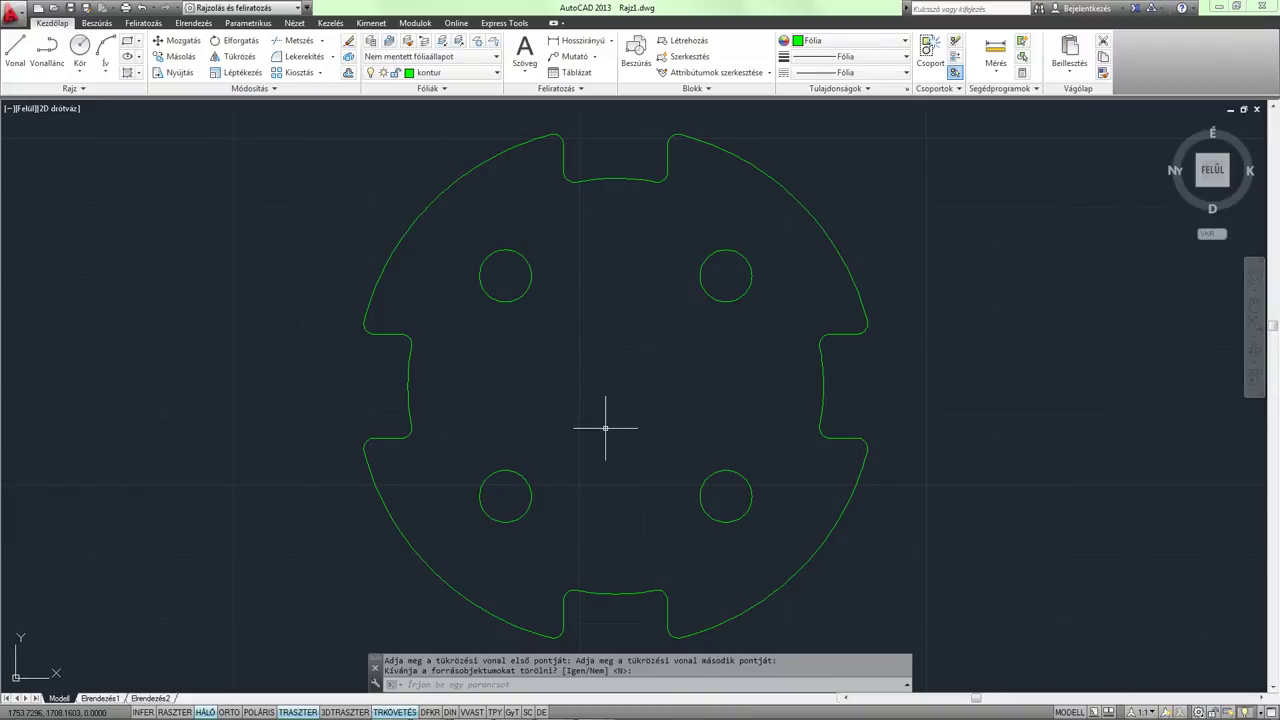
Keep the mirrored source, then draw a 30-diameter bore circle at the flange centre.
{"action": "key", "text": "Return"}
{"action": "left_click", "coordinate": [80, 46]}
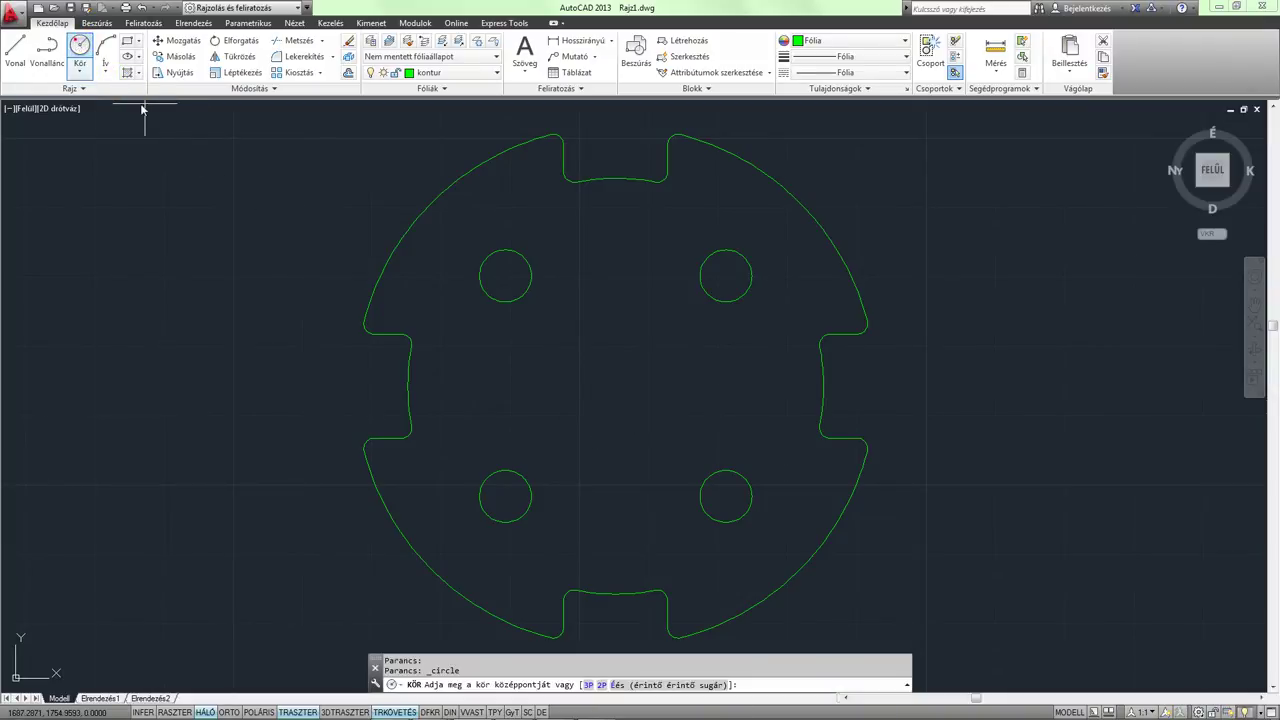
{"action": "left_click", "coordinate": [615, 385]}
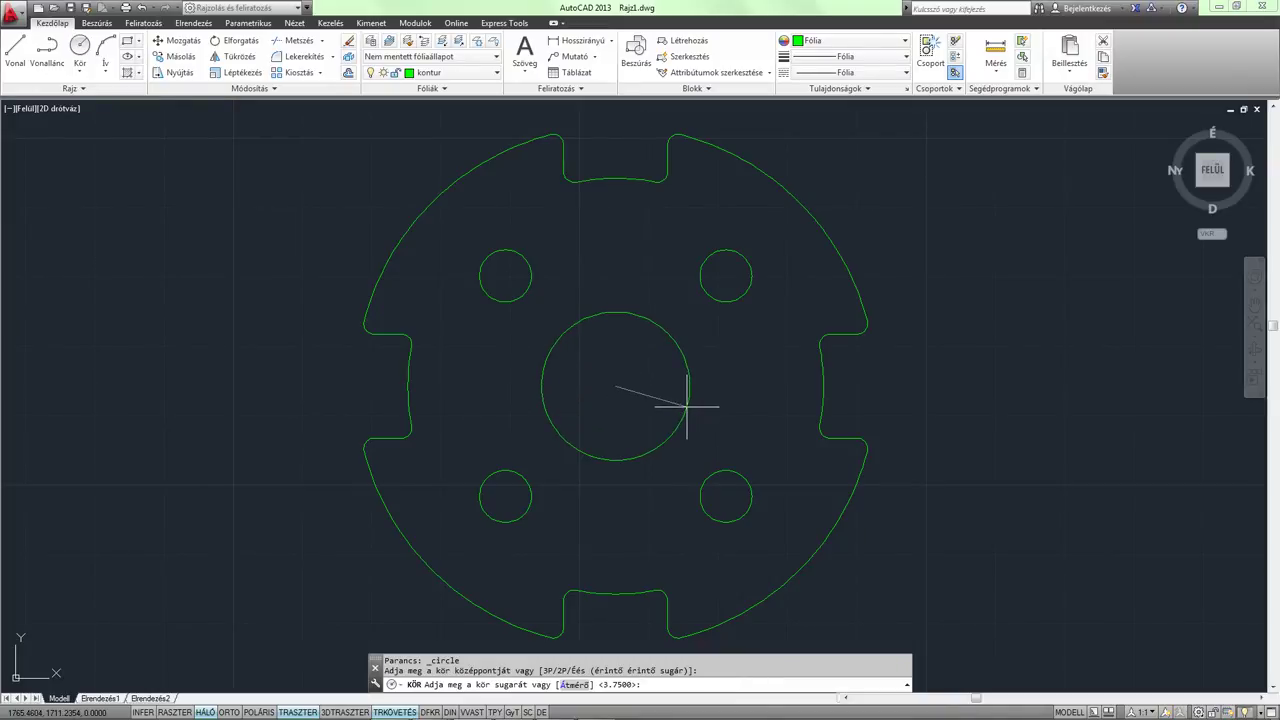
{"action": "type", "text": "á"}
{"action": "key", "text": "Return"}
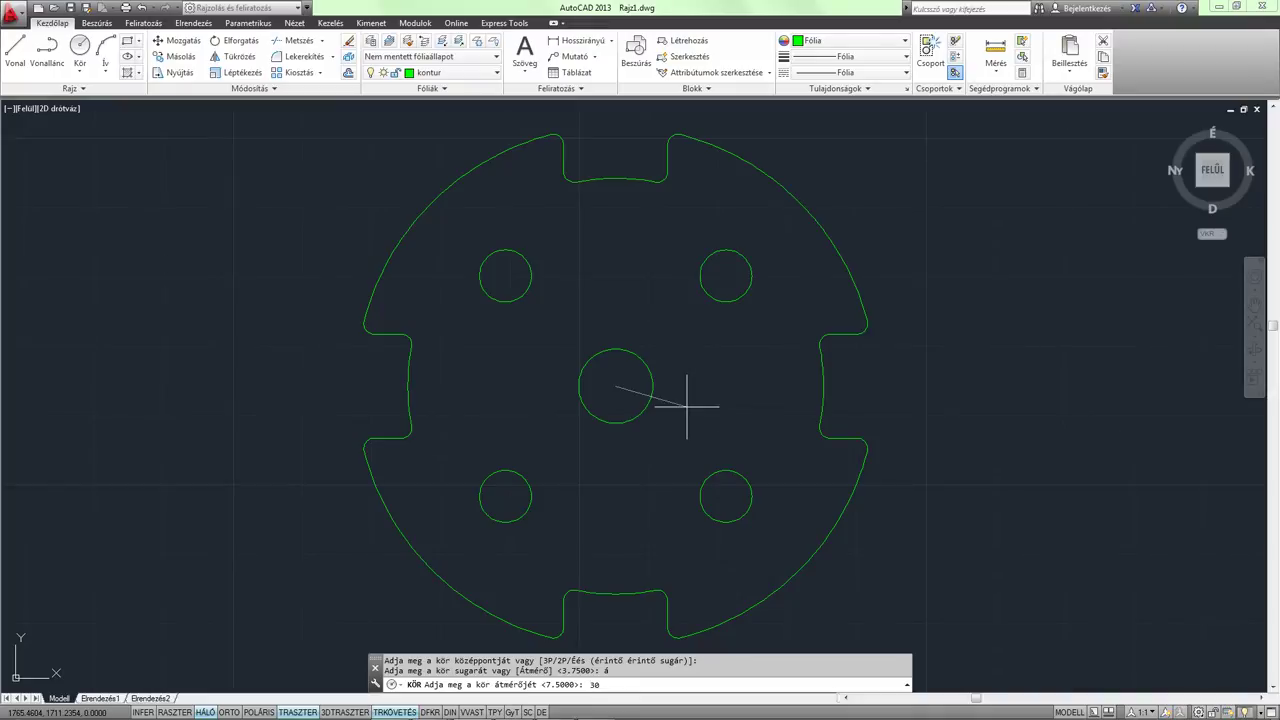
{"action": "key", "text": "Return"}
{"action": "scroll", "coordinate": [811, 386], "scroll_direction": "down", "scroll_amount": 3}
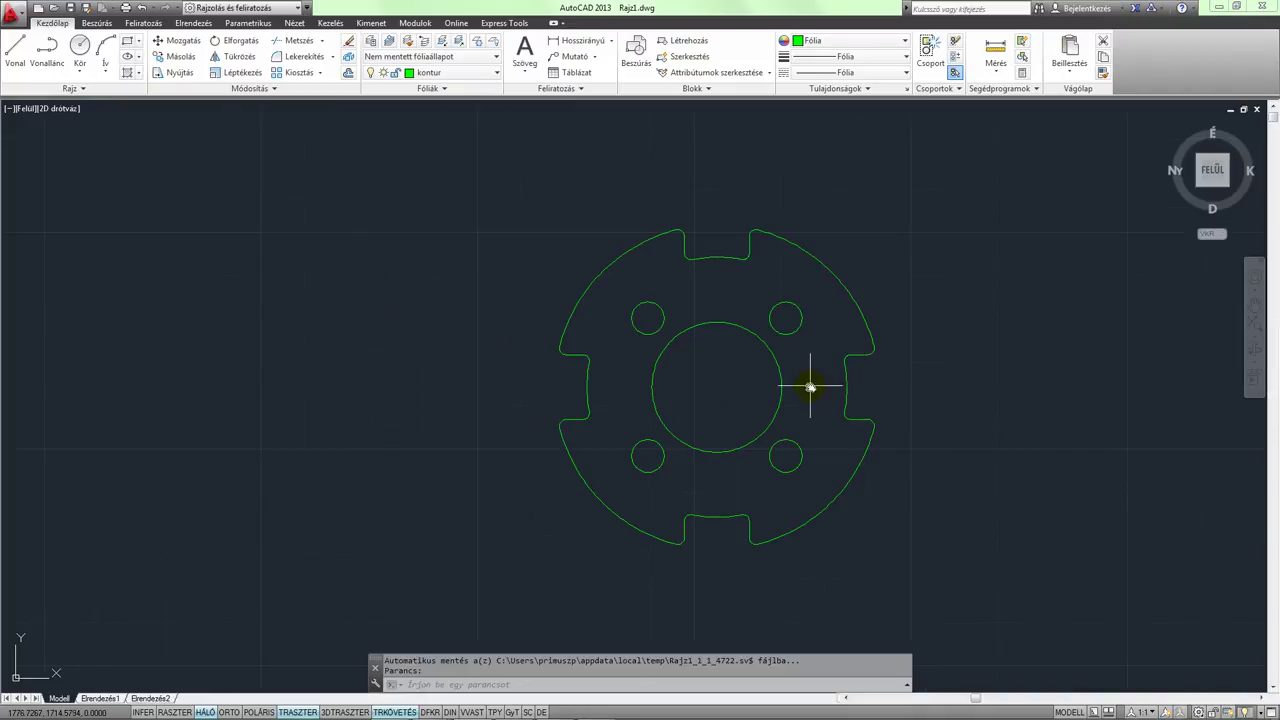
{"action": "scroll", "coordinate": [760, 370], "scroll_direction": "up", "scroll_amount": 1}
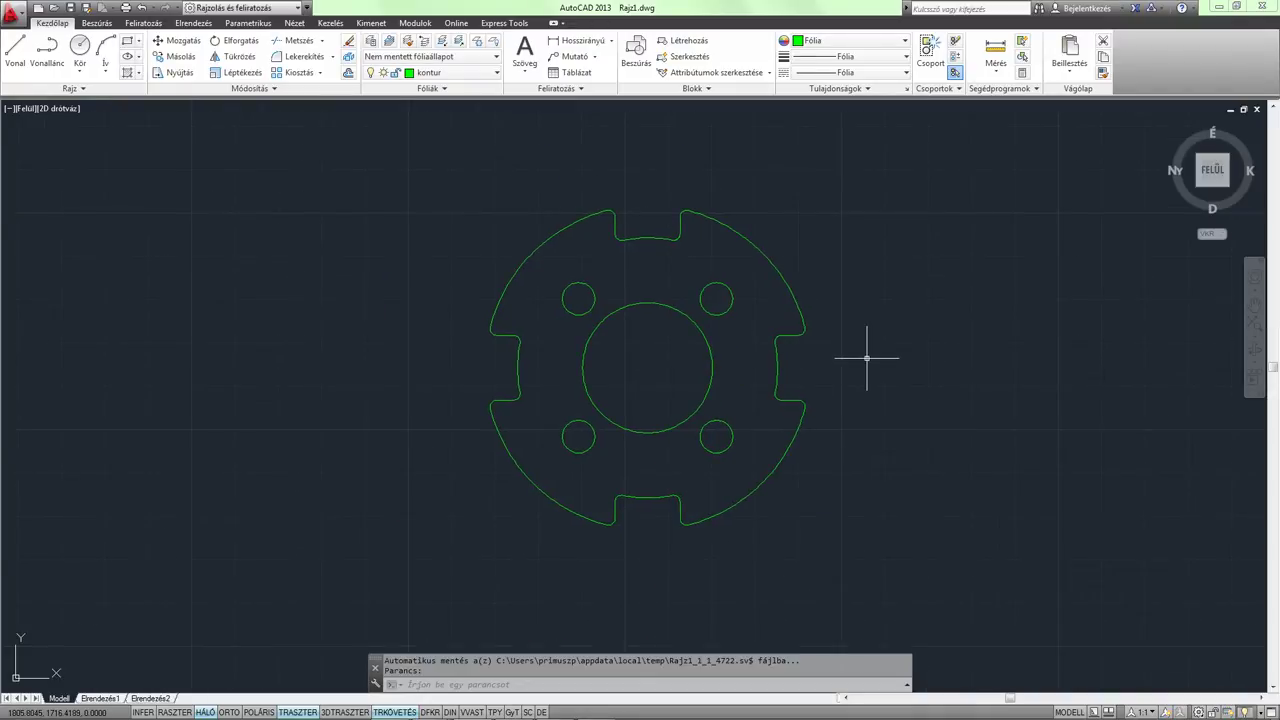
{"action": "scroll", "coordinate": [709, 334], "scroll_direction": "up", "scroll_amount": 2}
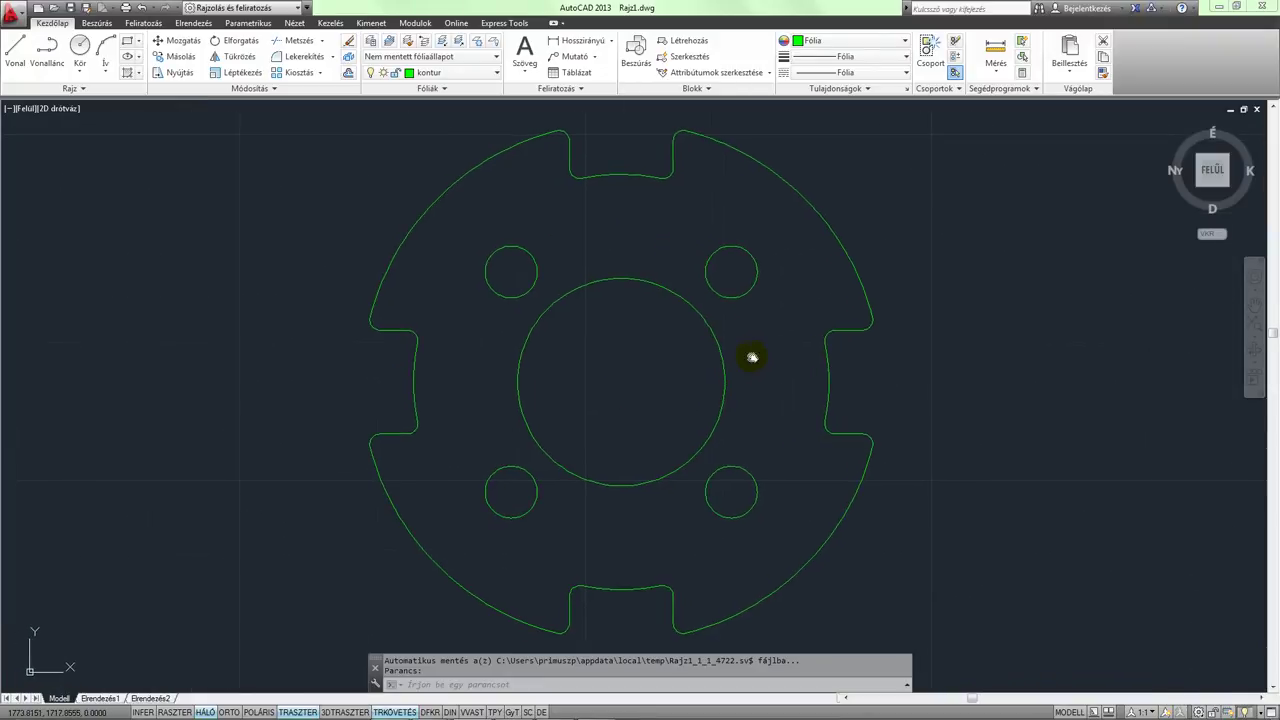
Compare the flange against the dimensioned reference drawing and return to AutoCAD.
{"action": "middle_click_drag", "start_coordinate": [752, 357], "coordinate": [754, 360]}
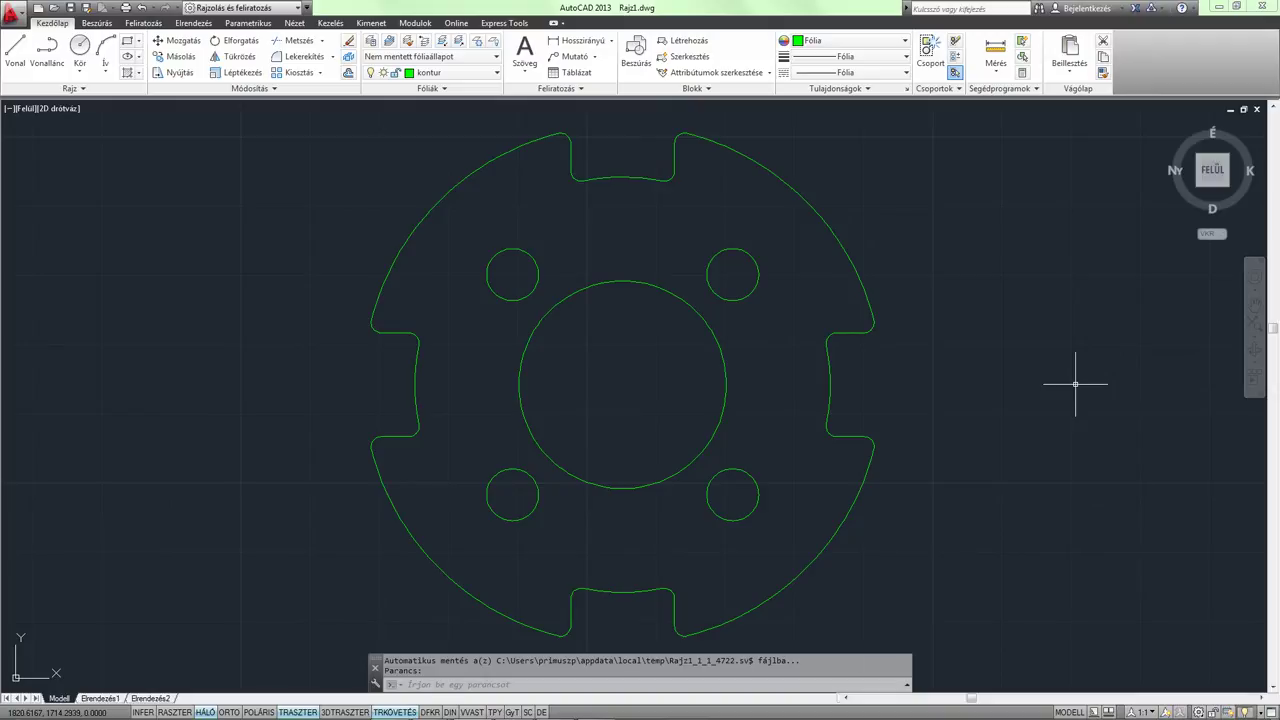
{"action": "key", "text": "alt+Tab"}
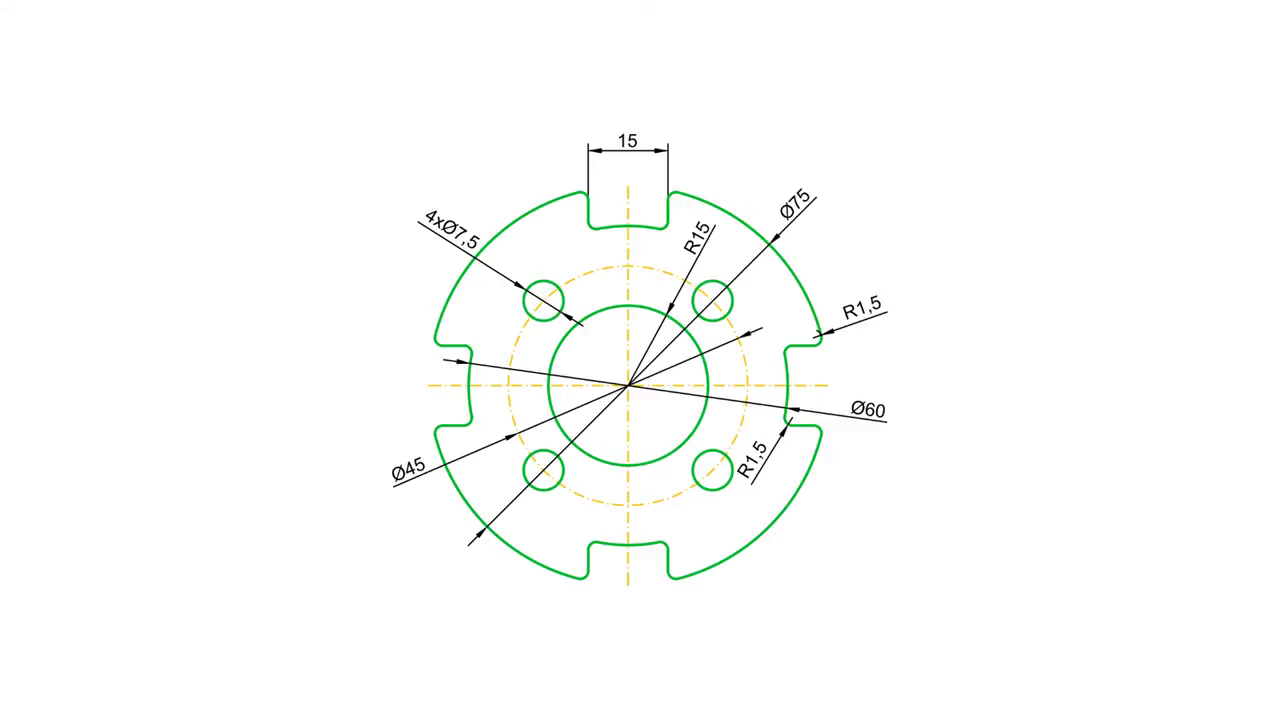
{"action": "key", "text": "alt+Tab"}
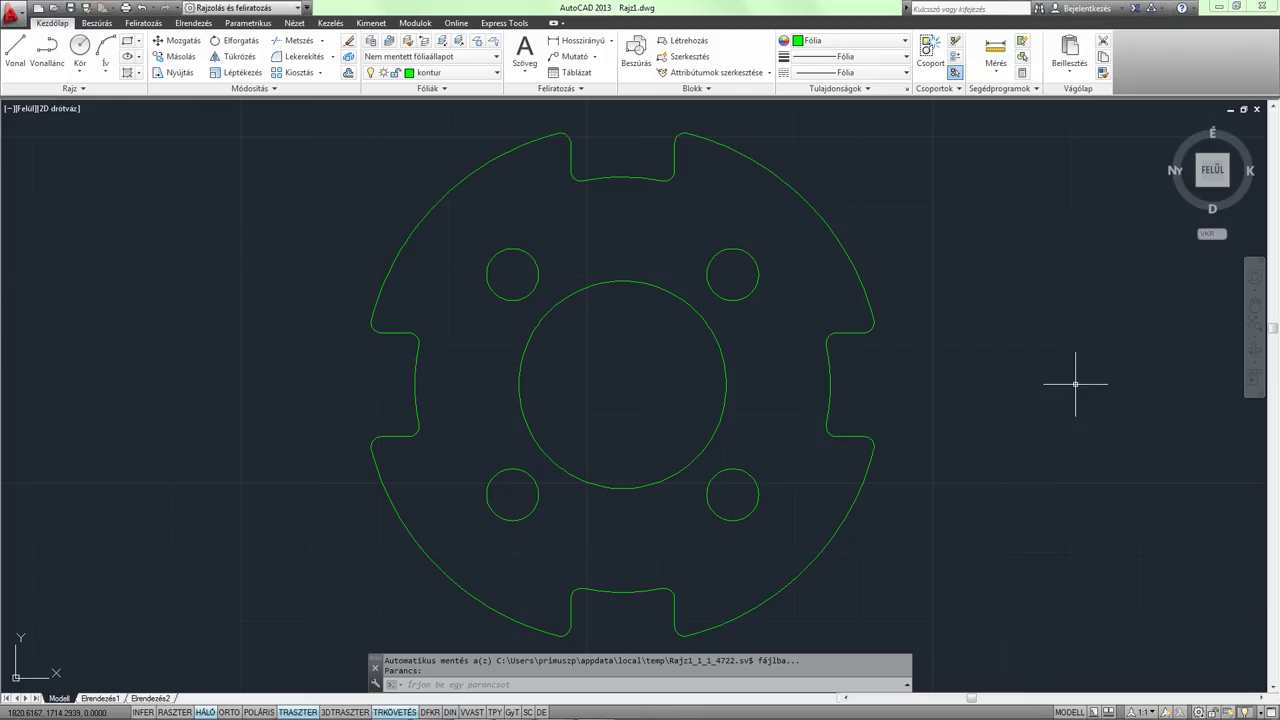
On layer tengely, draw the vertical centerline from the top notch and extend it to the bottom notch.
{"action": "left_click", "coordinate": [440, 72]}
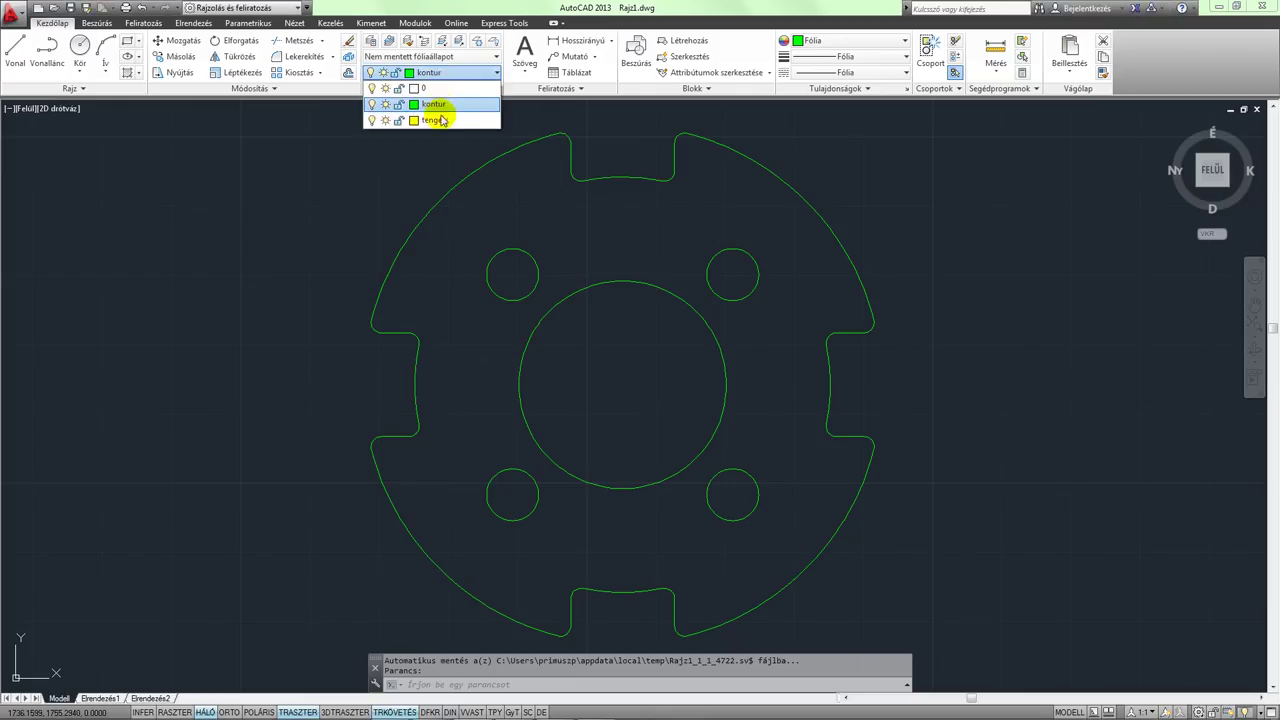
{"action": "left_click", "coordinate": [426, 115]}
{"action": "left_click", "coordinate": [15, 50]}
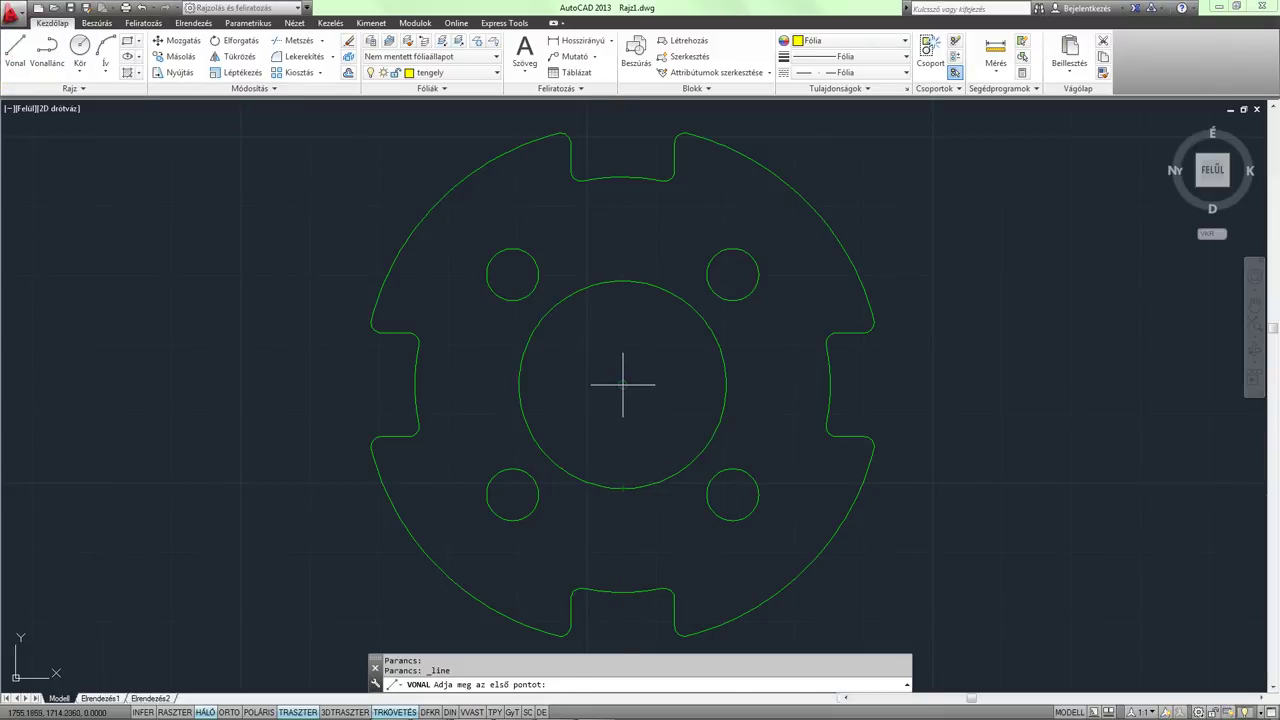
{"action": "left_click", "coordinate": [623, 385]}
{"action": "left_click", "coordinate": [623, 176]}
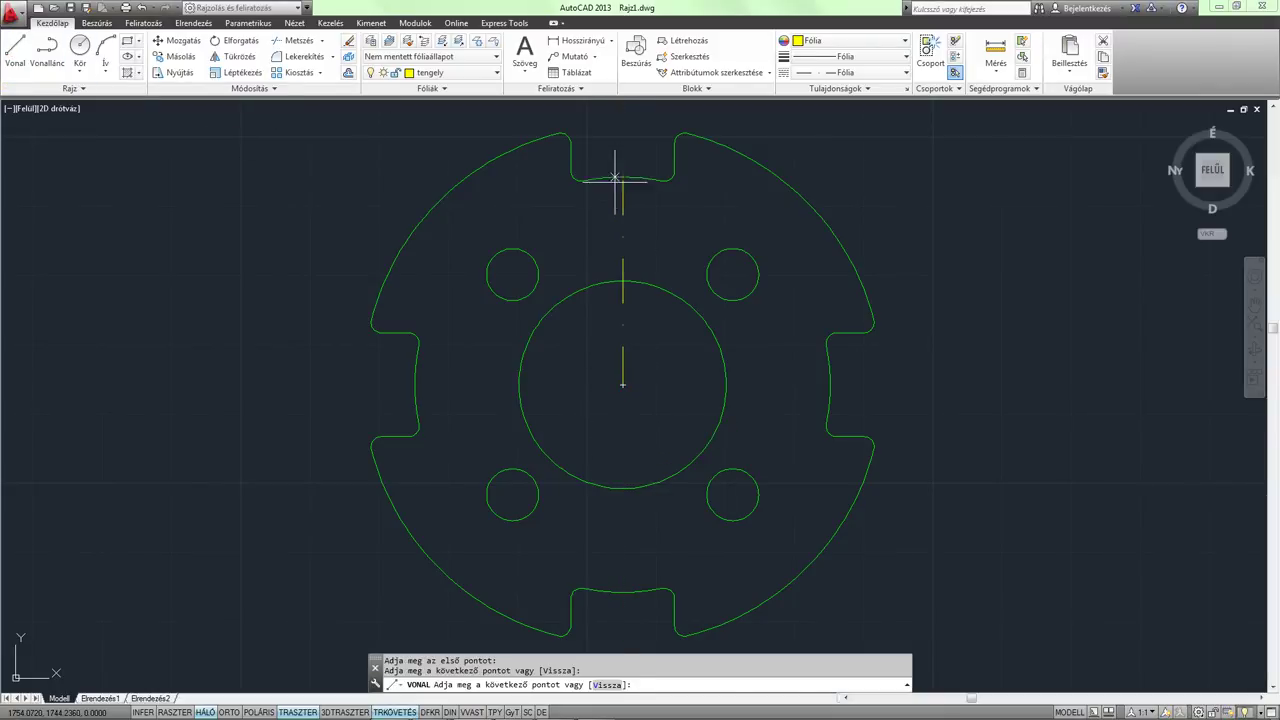
{"action": "key", "text": "Return"}
{"action": "type", "text": "ex"}
{"action": "key", "text": "Return"}
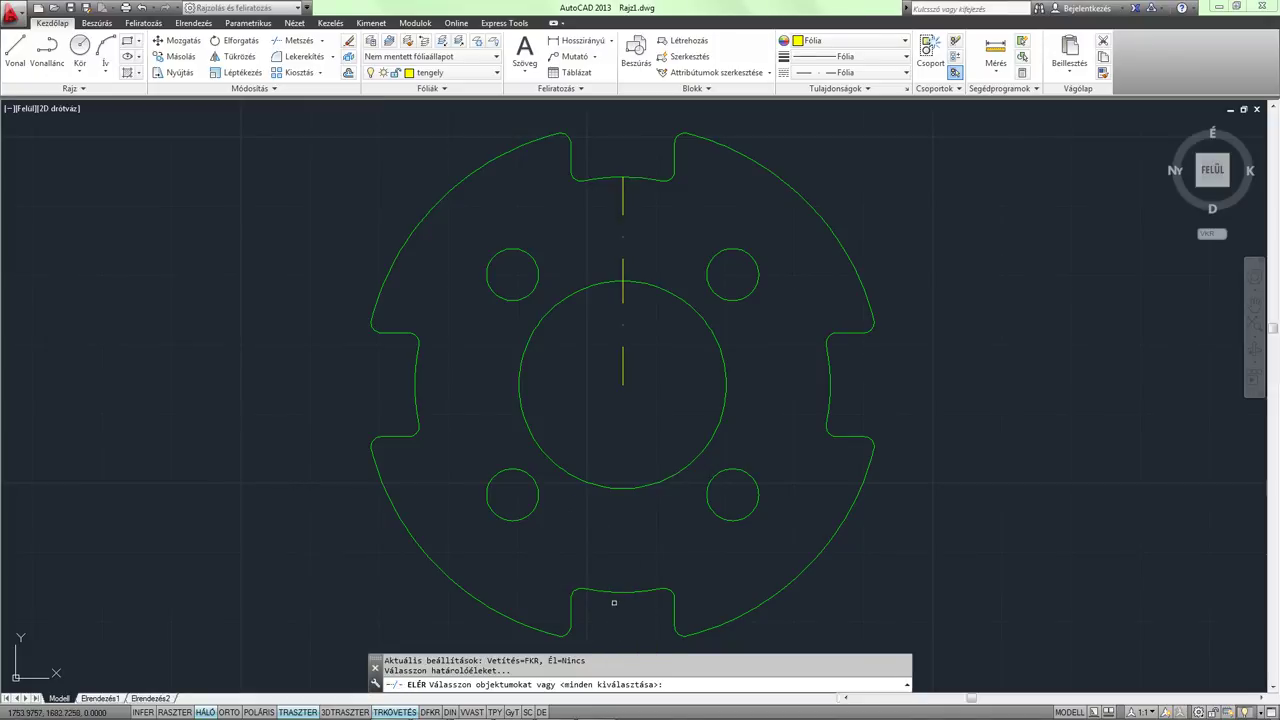
{"action": "left_click", "coordinate": [617, 592]}
{"action": "key", "text": "Return"}
{"action": "left_click", "coordinate": [623, 390]}
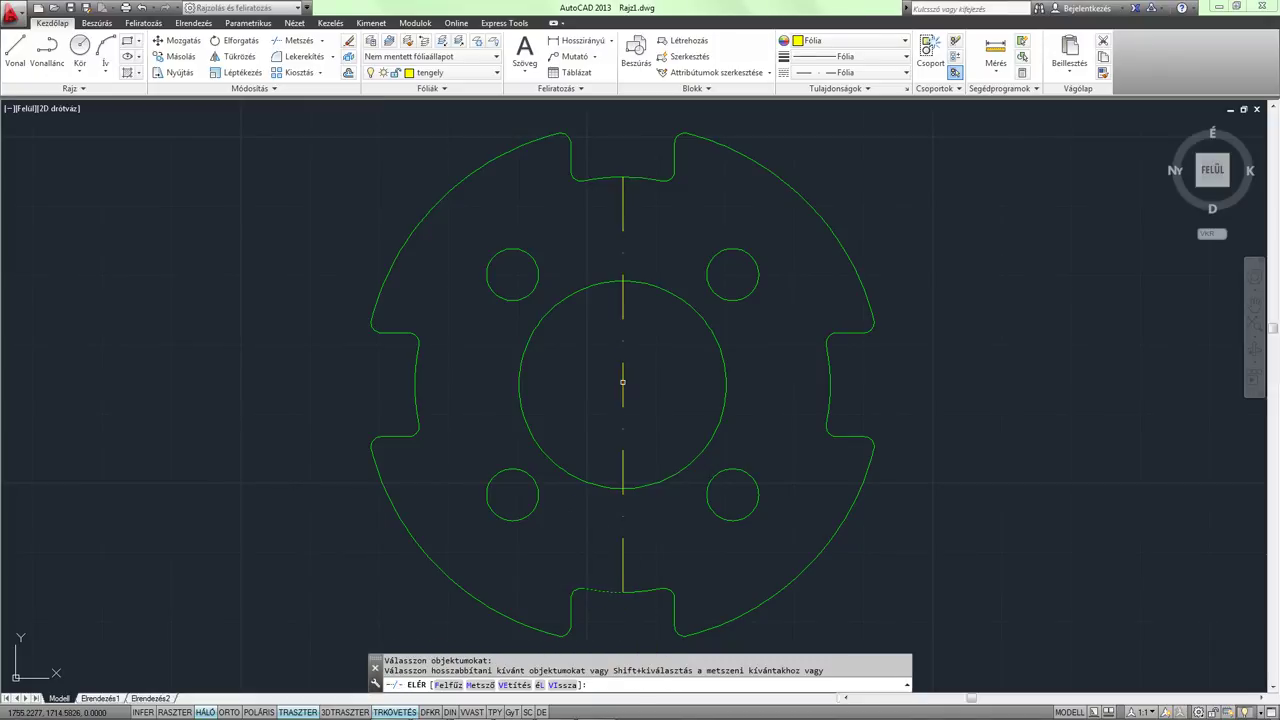
{"action": "key", "text": "Return"}
Draw the horizontal centerline through the centre between the left and right notches.
{"action": "type", "text": "vo"}
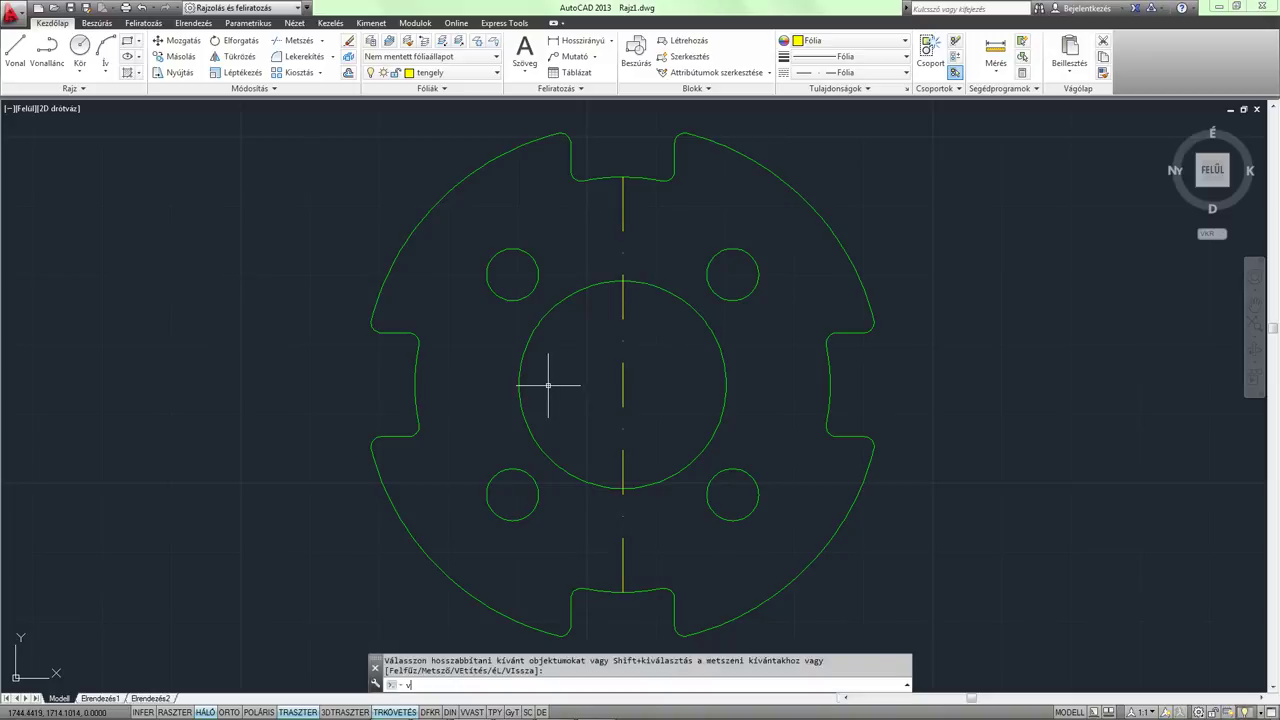
{"action": "key", "text": "Return"}
{"action": "left_click", "coordinate": [416, 385]}
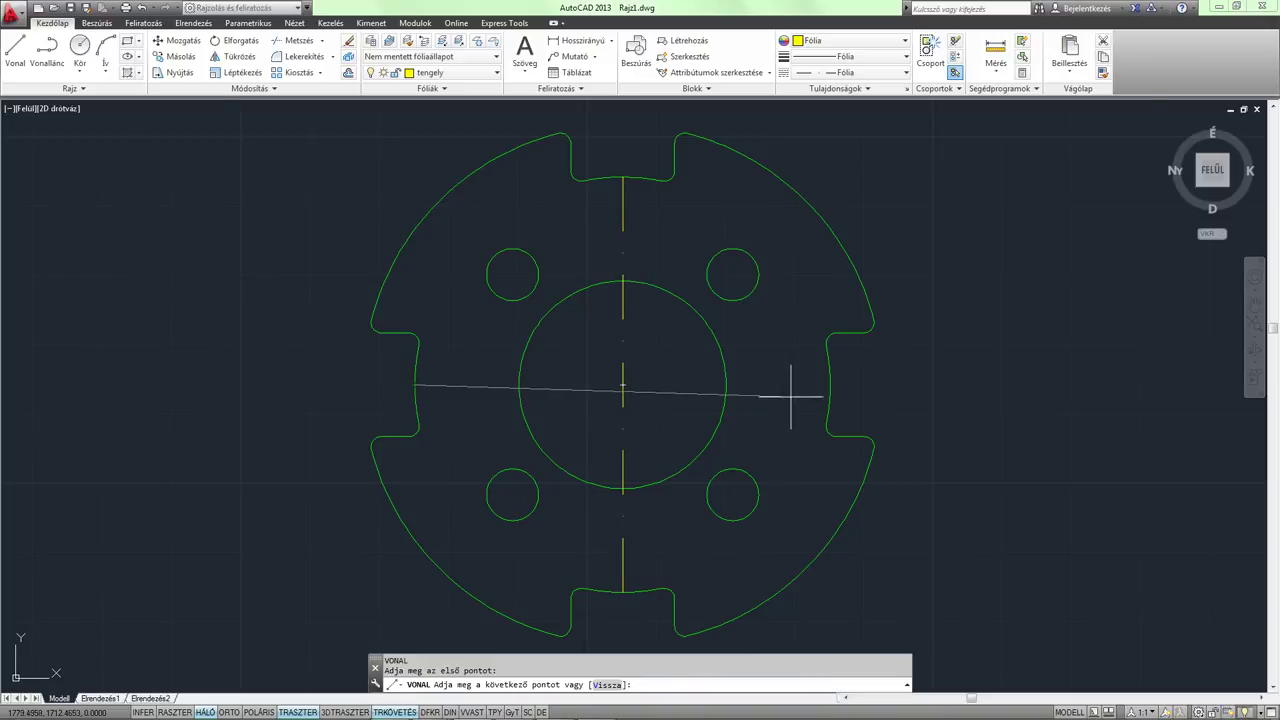
{"action": "left_click", "coordinate": [811, 385]}
{"action": "key", "text": "Return"}
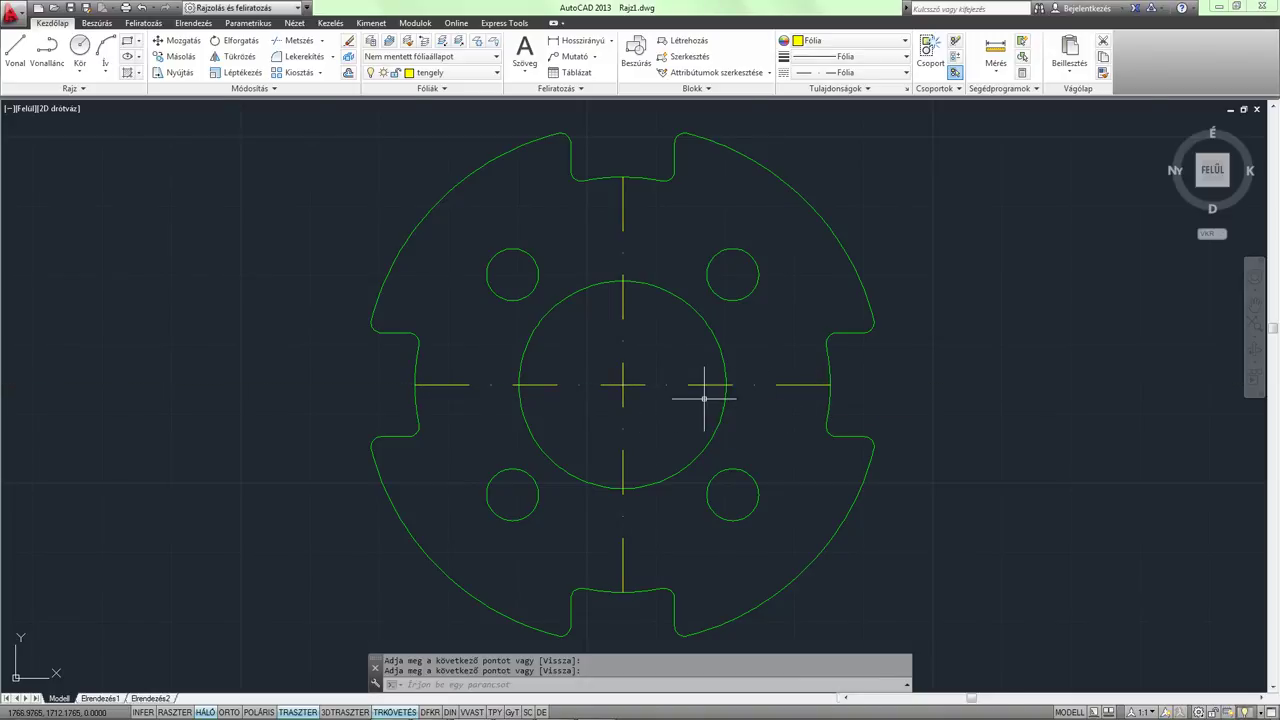
{"action": "scroll", "coordinate": [746, 383], "scroll_direction": "down", "scroll_amount": 2}
Lengthen all four centerline ends by a delta of 4 with HO.
{"action": "type", "text": "ho"}
{"action": "key", "text": "Return"}
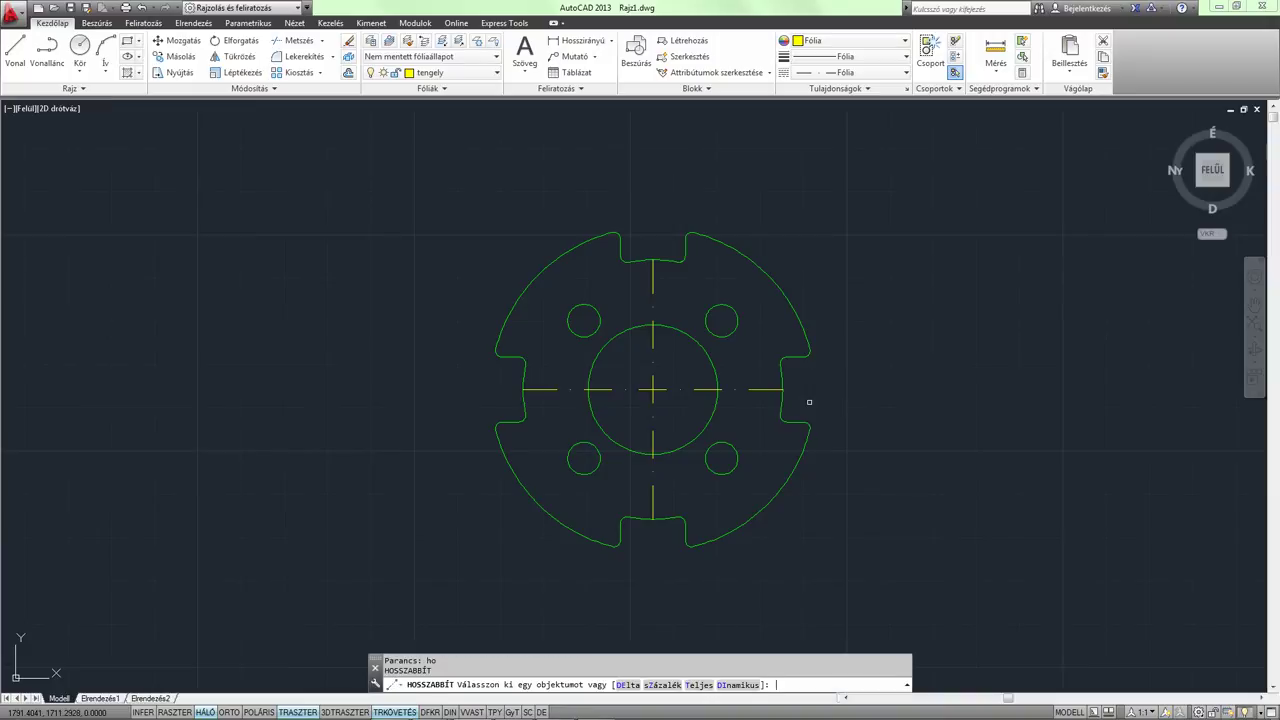
{"action": "type", "text": "de"}
{"action": "key", "text": "Return"}
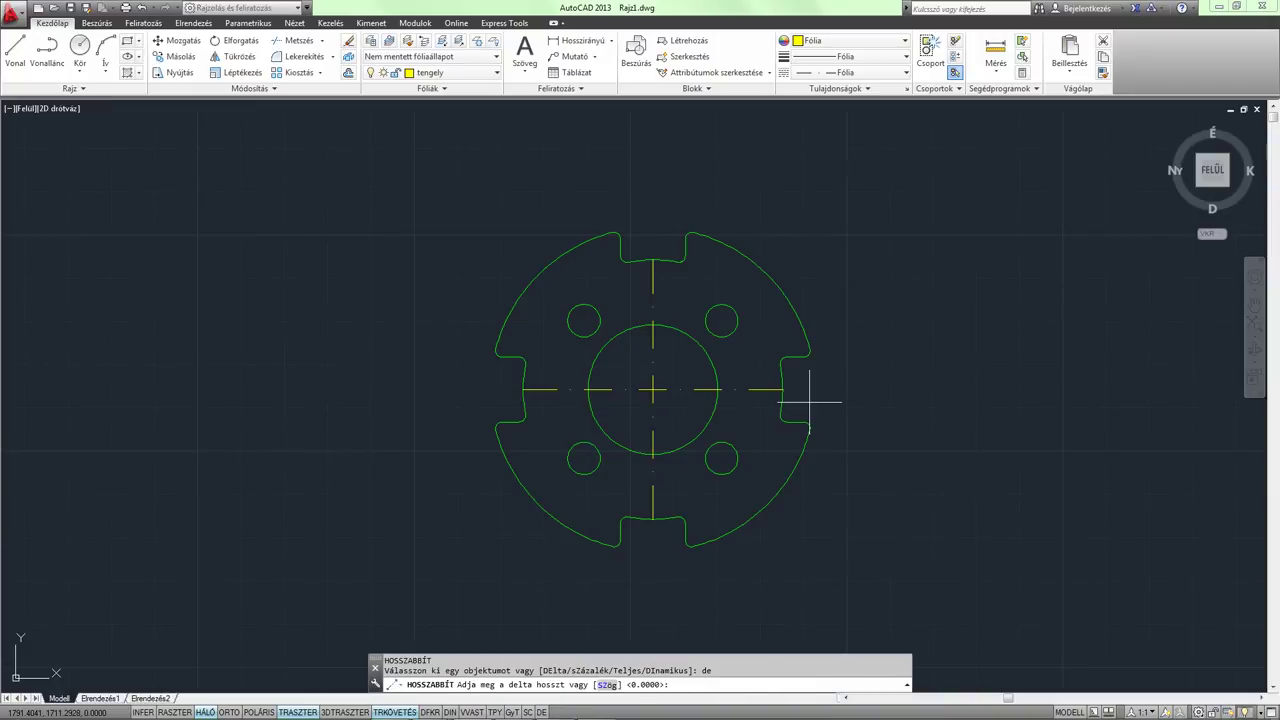
{"action": "type", "text": "4"}
{"action": "key", "text": "Return"}
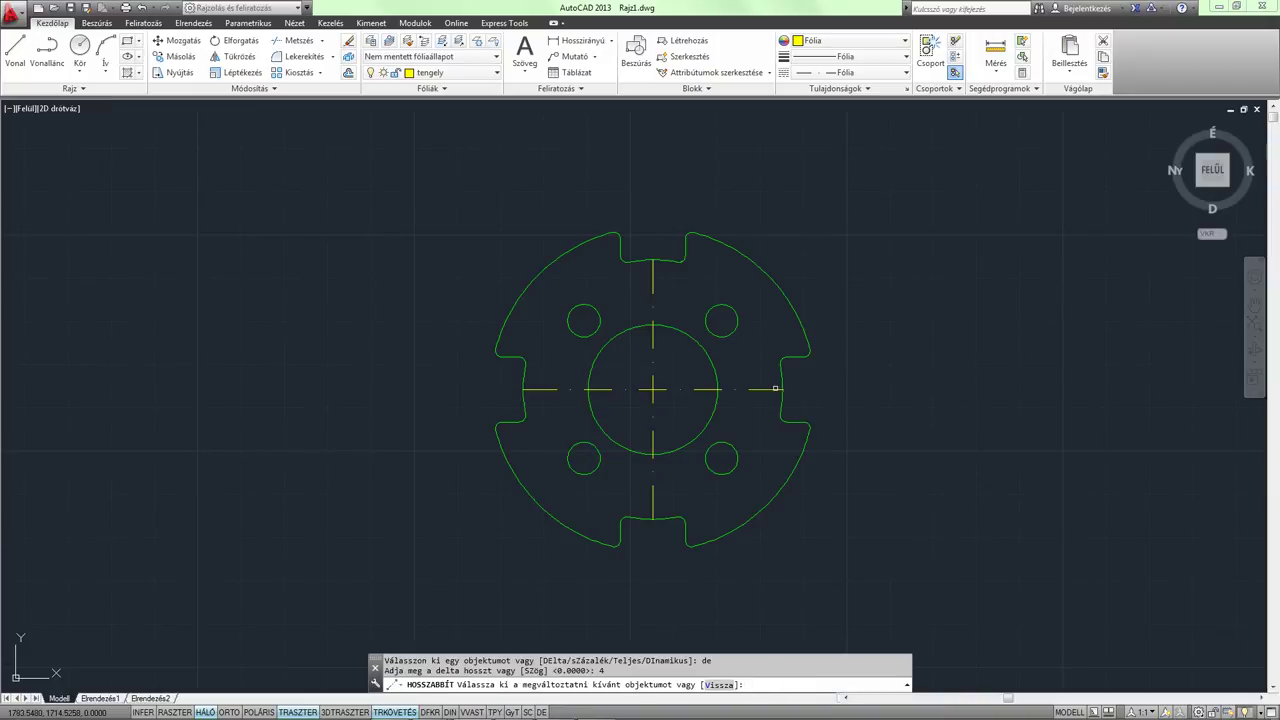
{"action": "left_click", "coordinate": [777, 389]}
{"action": "left_click", "coordinate": [528, 389]}
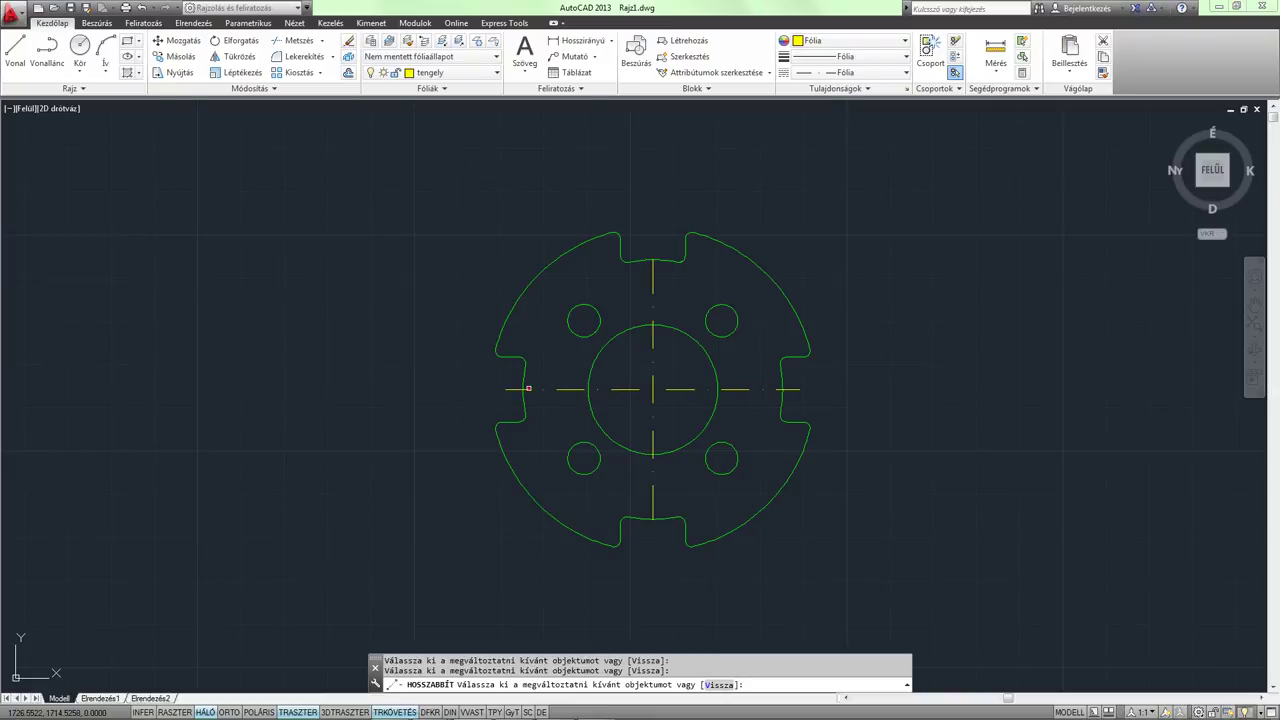
{"action": "left_click", "coordinate": [652, 506]}
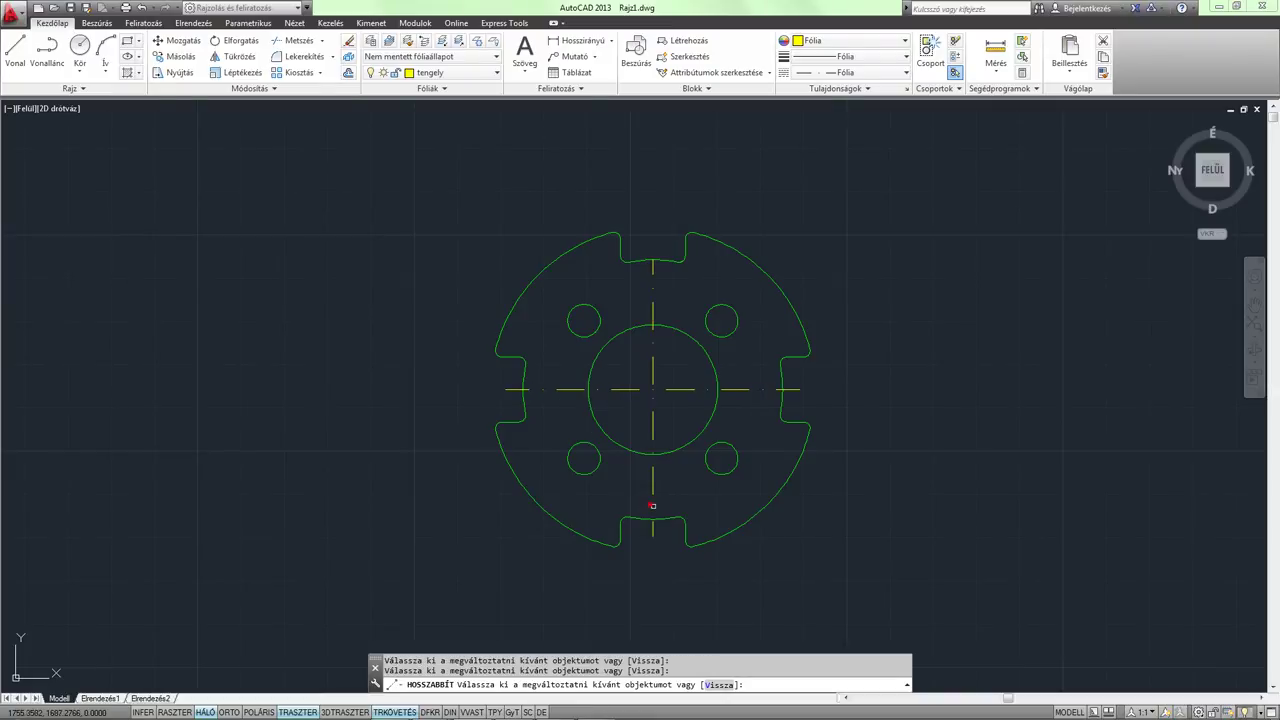
{"action": "left_click", "coordinate": [653, 267]}
Lengthen the vertical centerline's bottom end and both horizontal ends a further 4.
{"action": "left_click", "coordinate": [651, 527]}
{"action": "left_click", "coordinate": [800, 389]}
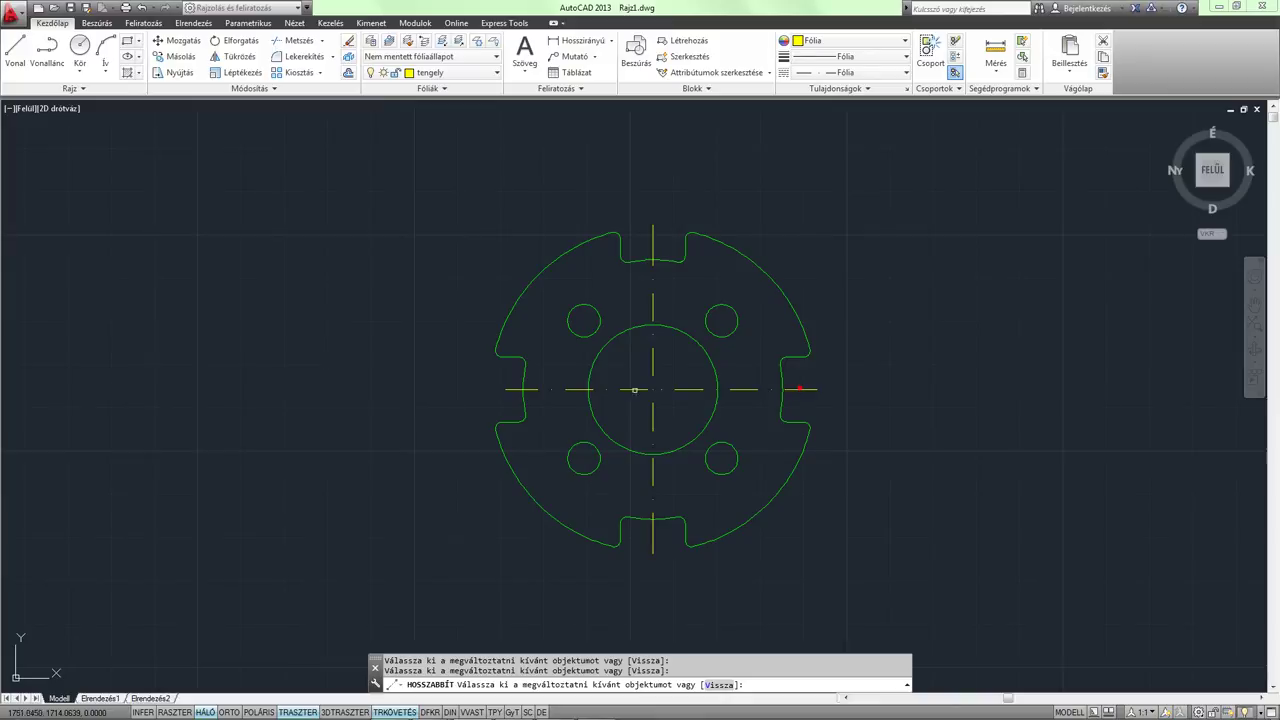
{"action": "left_click", "coordinate": [508, 389]}
{"action": "key", "text": "Return"}
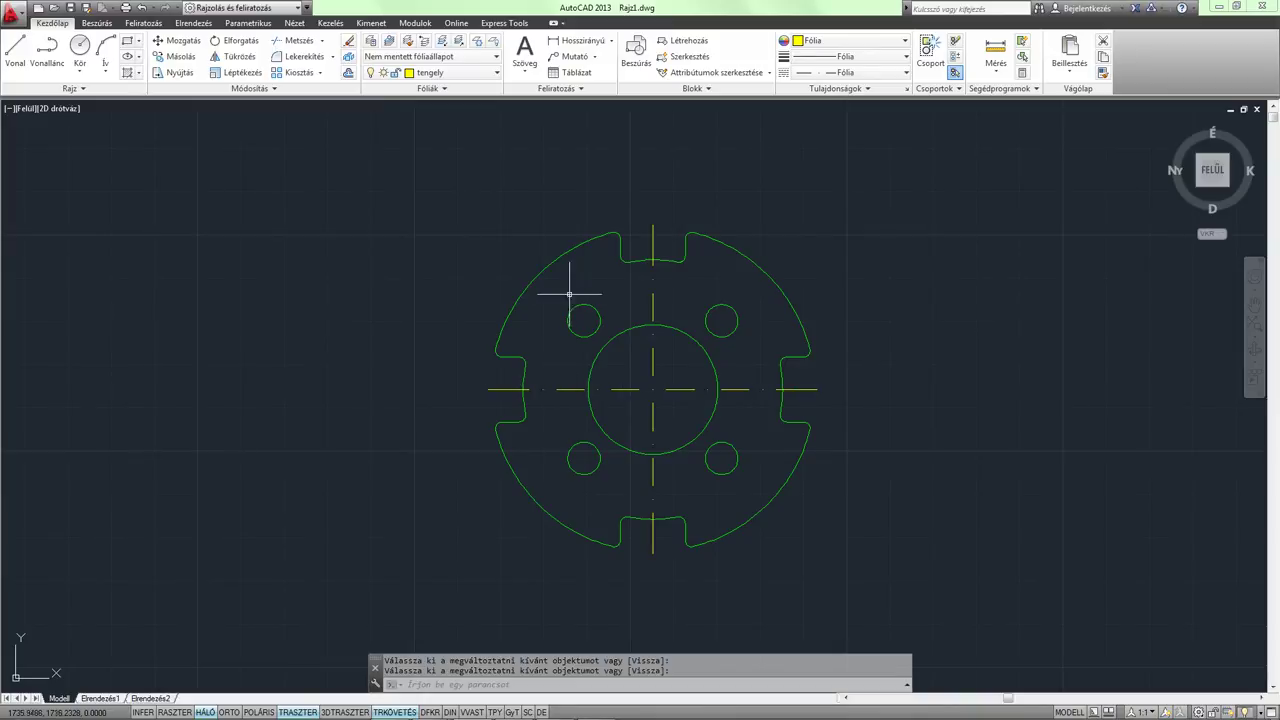
Draw the bolt circle centred on the flange centre, passing through the bolt hole centres.
{"action": "left_click", "coordinate": [79, 45]}
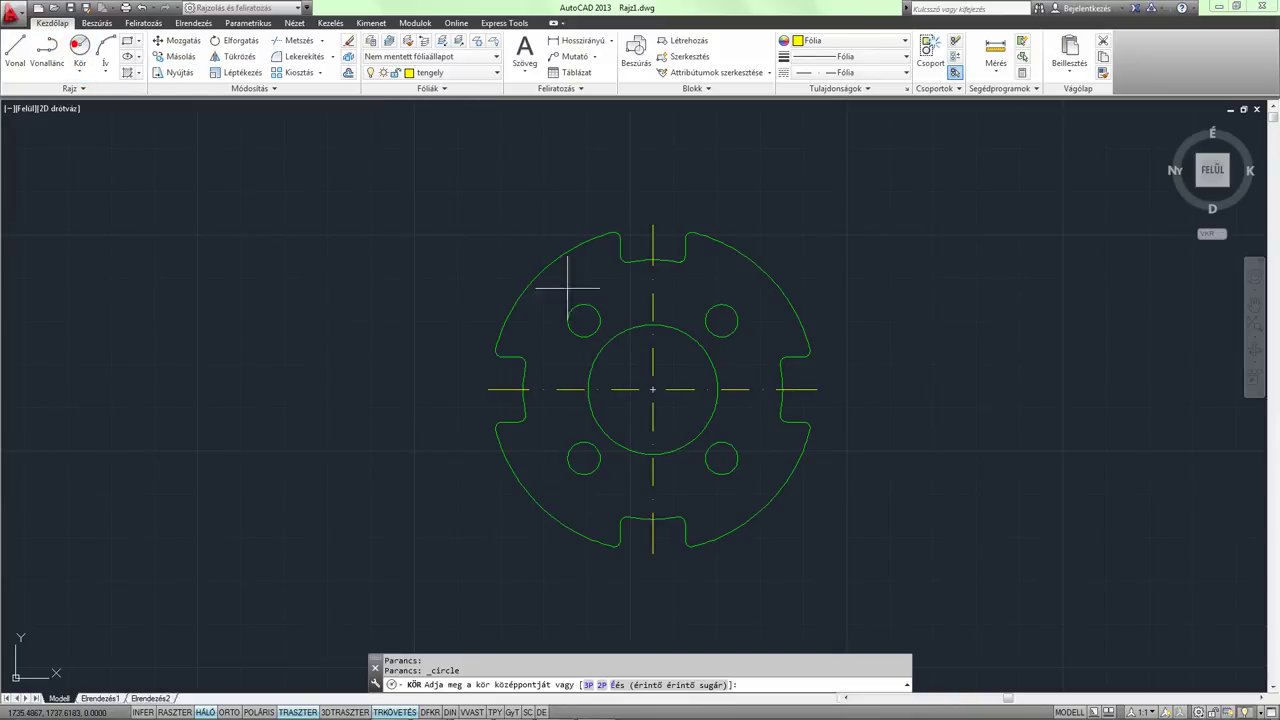
{"action": "left_click", "coordinate": [652, 389]}
{"action": "scroll", "coordinate": [632, 354], "scroll_direction": "up", "scroll_amount": 2}
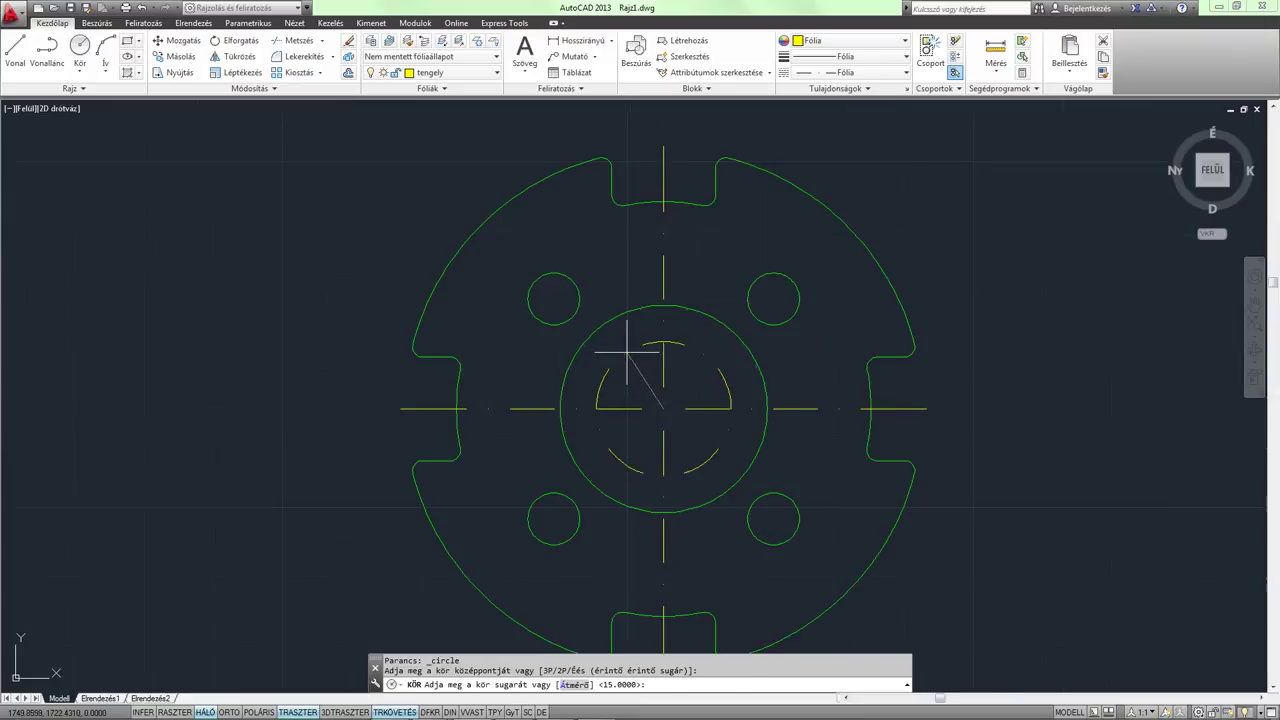
{"action": "left_click", "coordinate": [553, 298]}
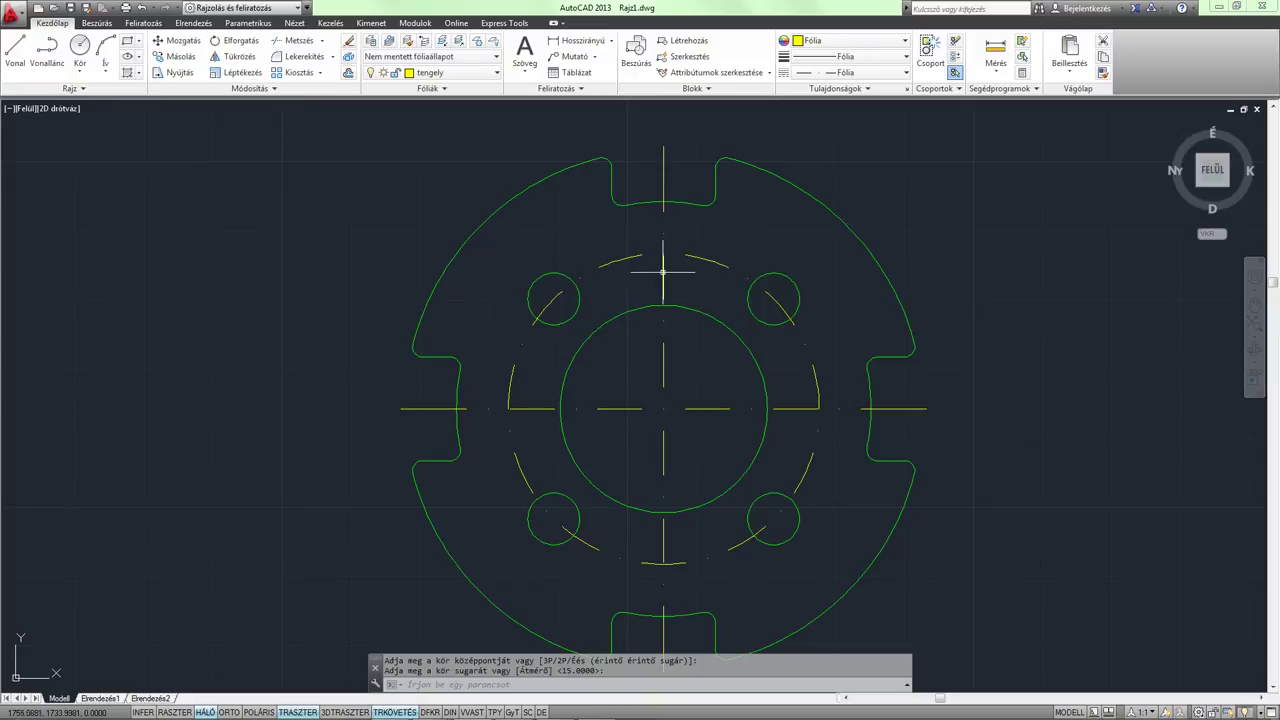
Crossing-select all centerlines and the bolt circle, then bring up their right-click menu.
{"action": "left_click", "coordinate": [688, 280]}
{"action": "left_click", "coordinate": [631, 240]}
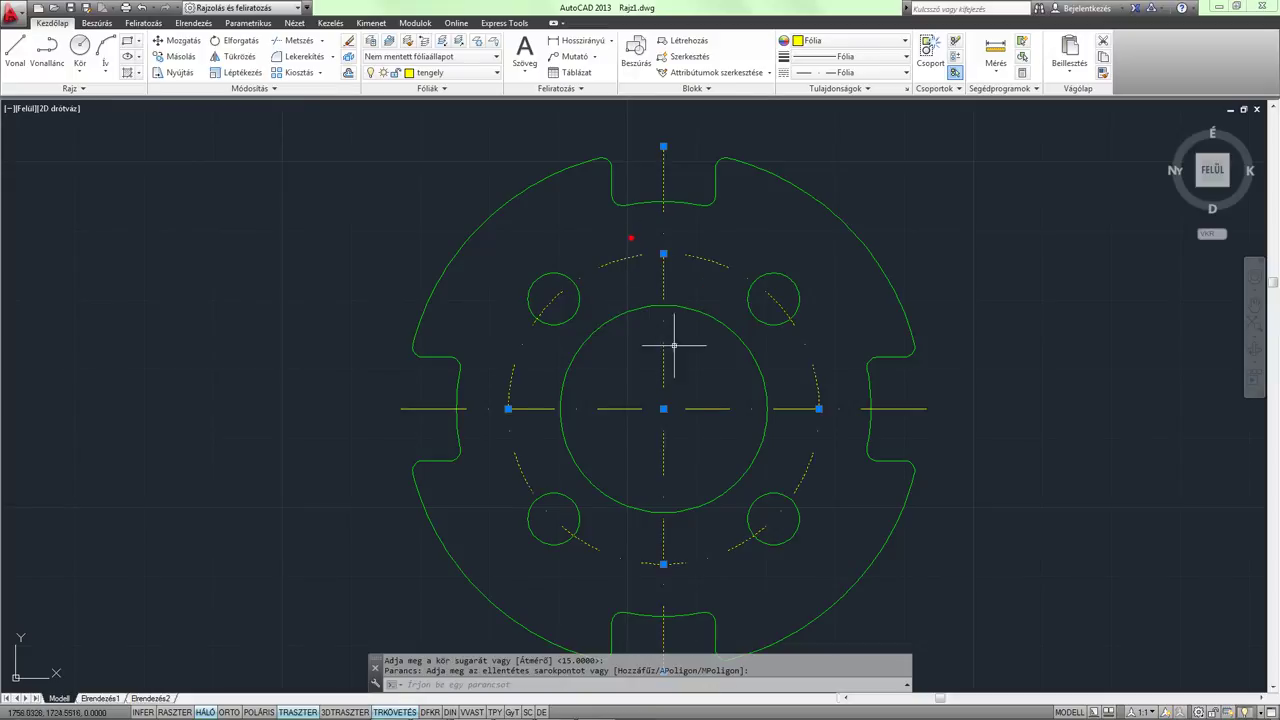
{"action": "left_click", "coordinate": [836, 420]}
{"action": "left_click", "coordinate": [813, 391]}
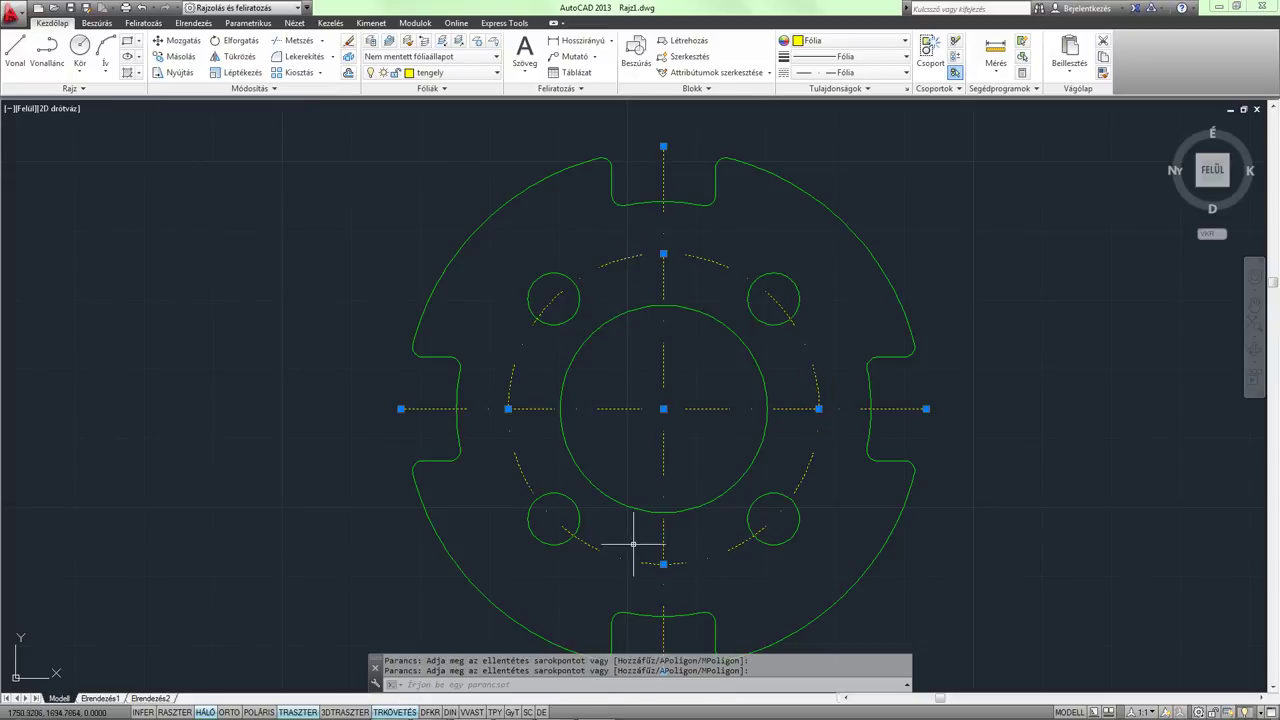
{"action": "middle_click_drag", "start_coordinate": [594, 457], "coordinate": [614, 400]}
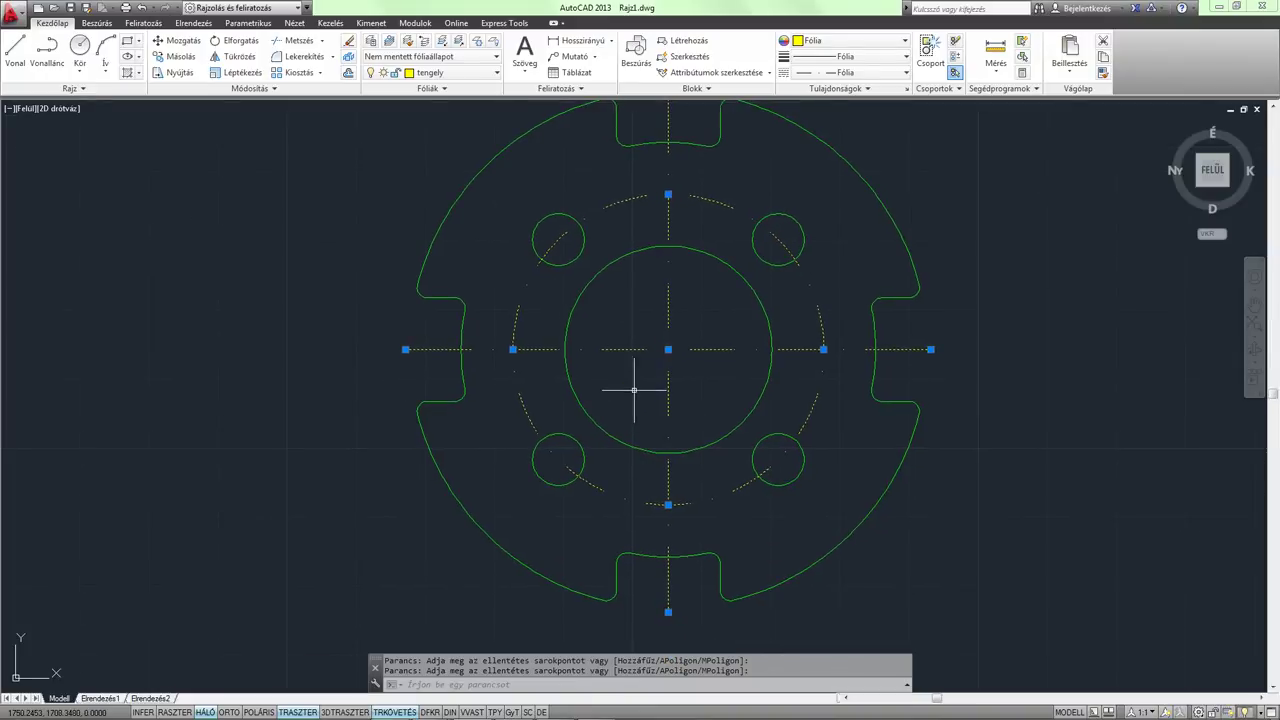
{"action": "right_click", "coordinate": [629, 381]}
In Tulajdonságok, try a Vonaltípuslépték of 0.5, then settle on 0.3 and close the palette.
{"action": "left_click", "coordinate": [686, 666]}
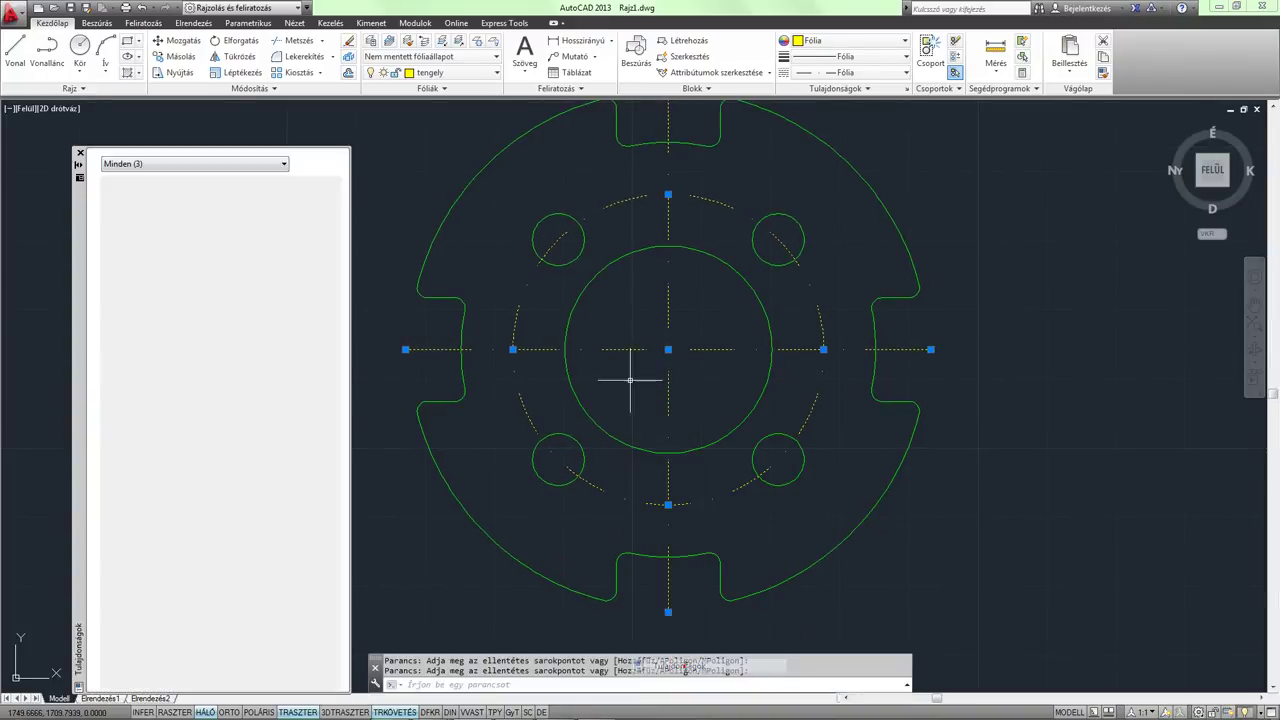
{"action": "left_click", "coordinate": [245, 233]}
{"action": "left_click", "coordinate": [245, 233]}
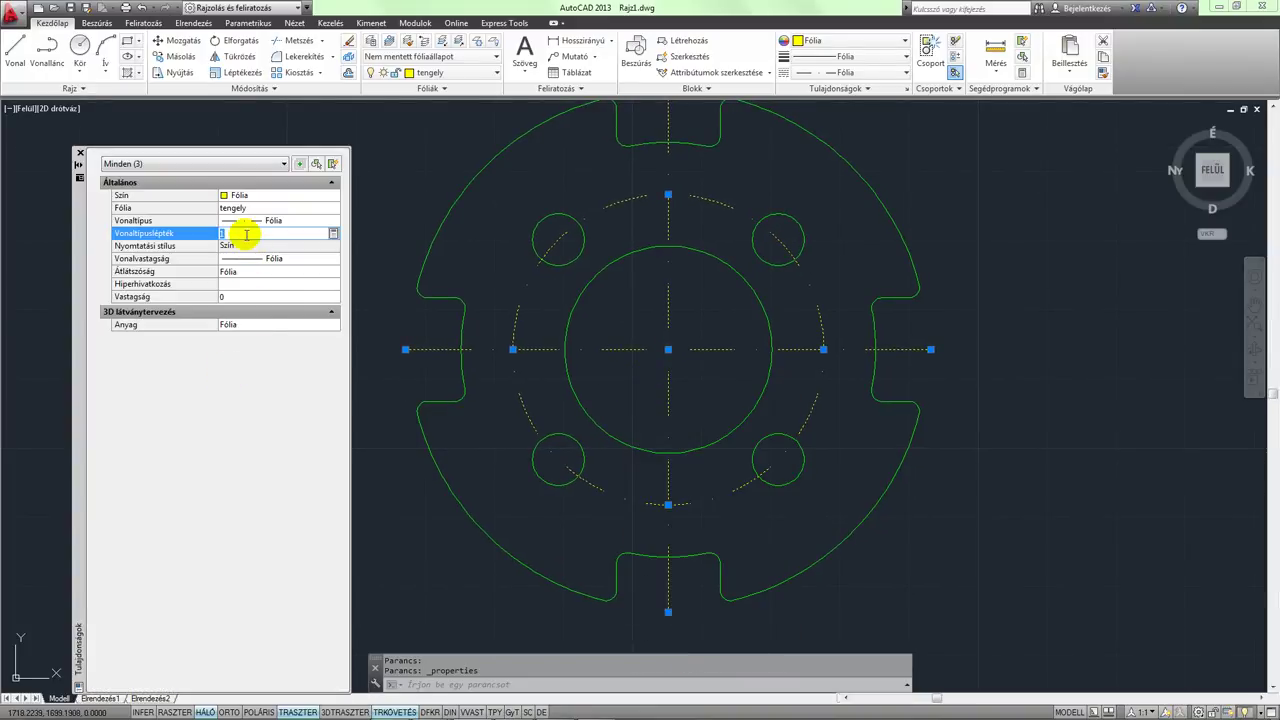
{"action": "type", "text": "0.5"}
{"action": "left_click", "coordinate": [246, 240]}
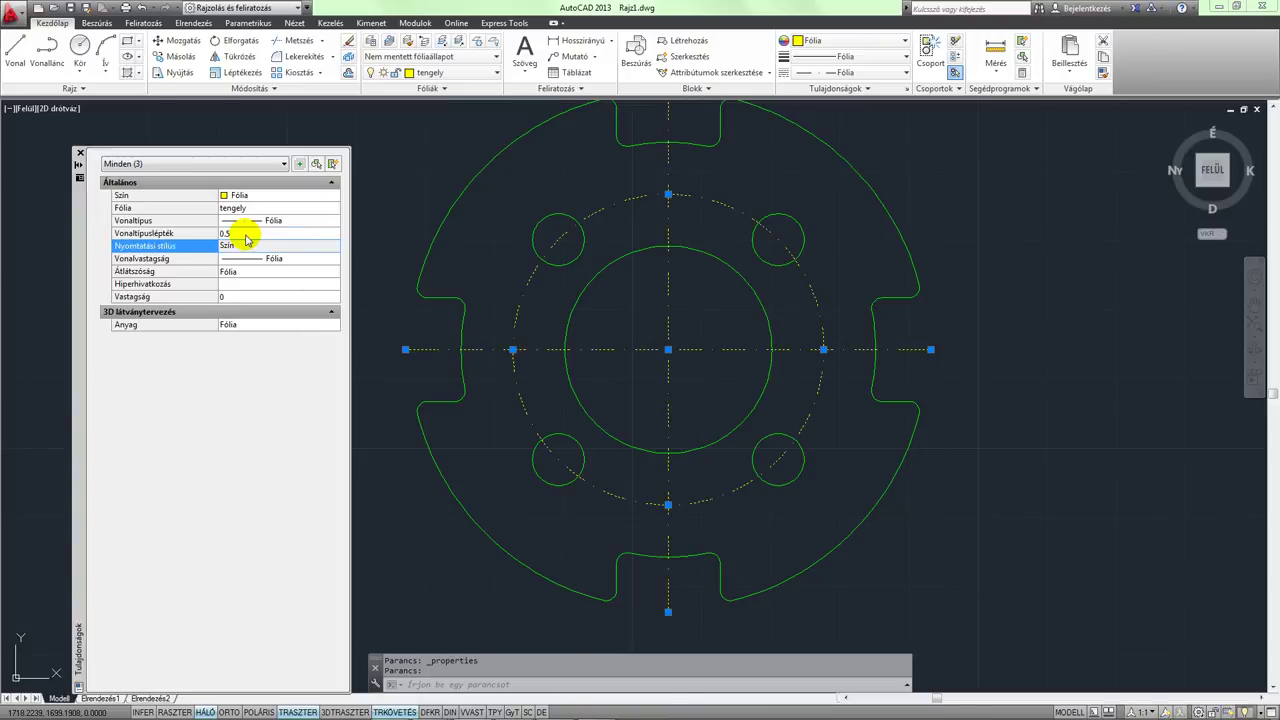
{"action": "left_click", "coordinate": [245, 233]}
{"action": "type", "text": "0"}
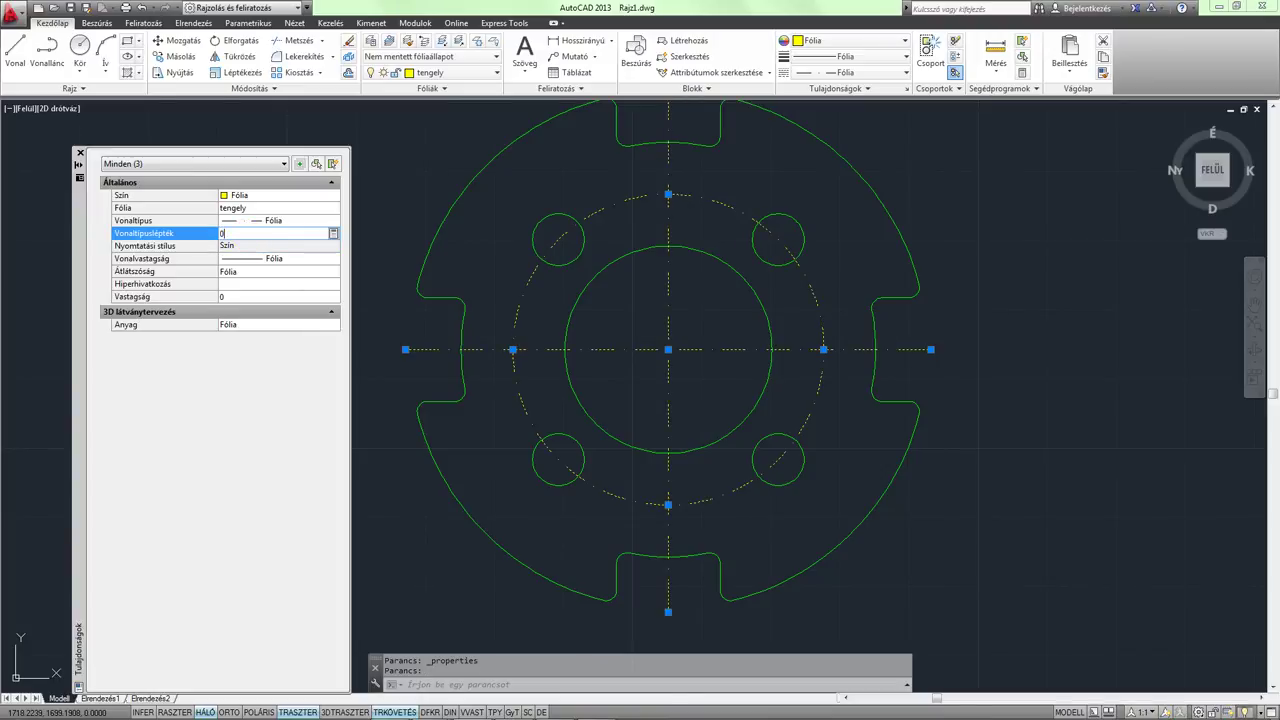
{"action": "type", "text": ".3"}
{"action": "left_click", "coordinate": [246, 243]}
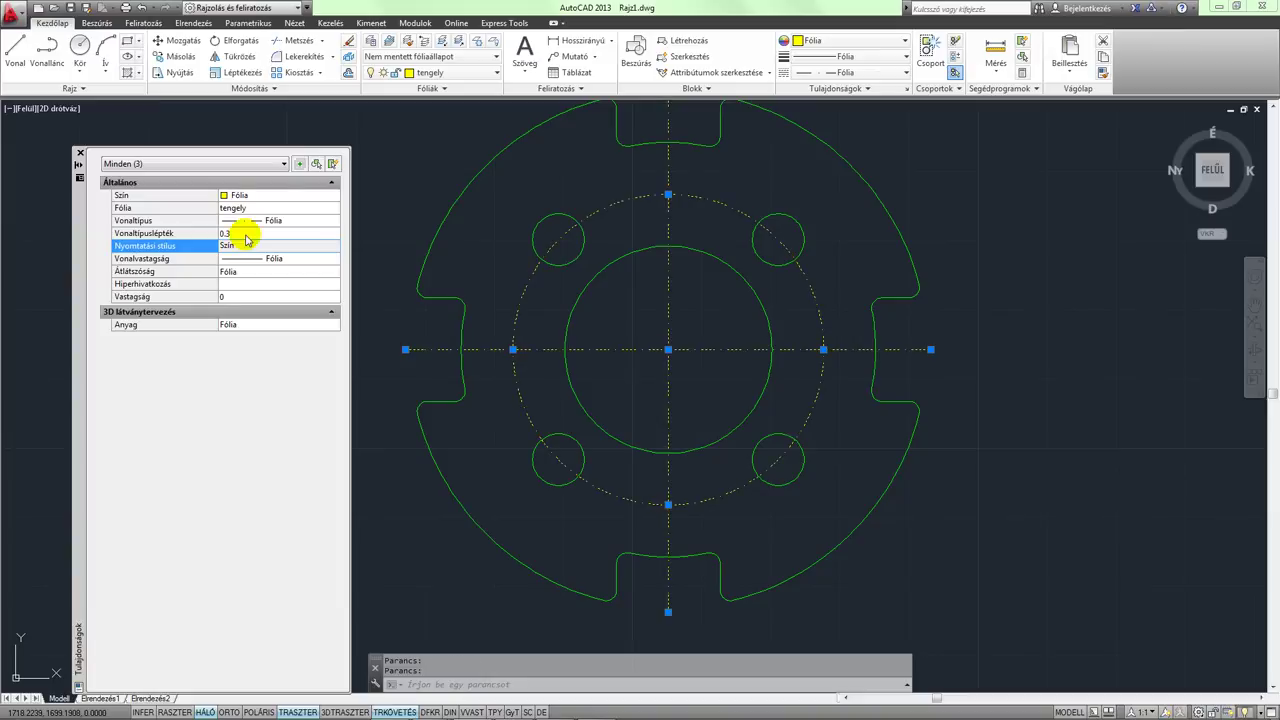
{"action": "left_click", "coordinate": [80, 153]}
{"action": "key", "text": "Escape"}
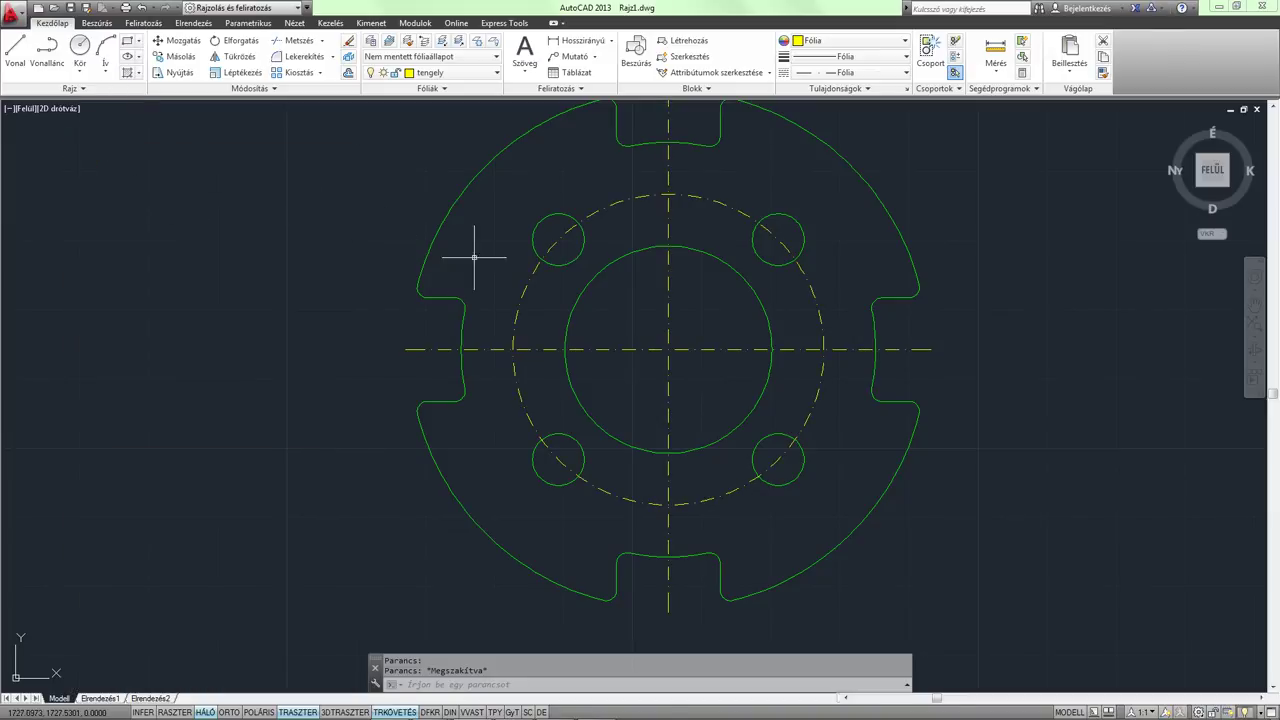
{"action": "middle_click_drag", "start_coordinate": [668, 250], "coordinate": [659, 293]}
{"action": "scroll", "coordinate": [662, 288], "scroll_direction": "down", "scroll_amount": 2}
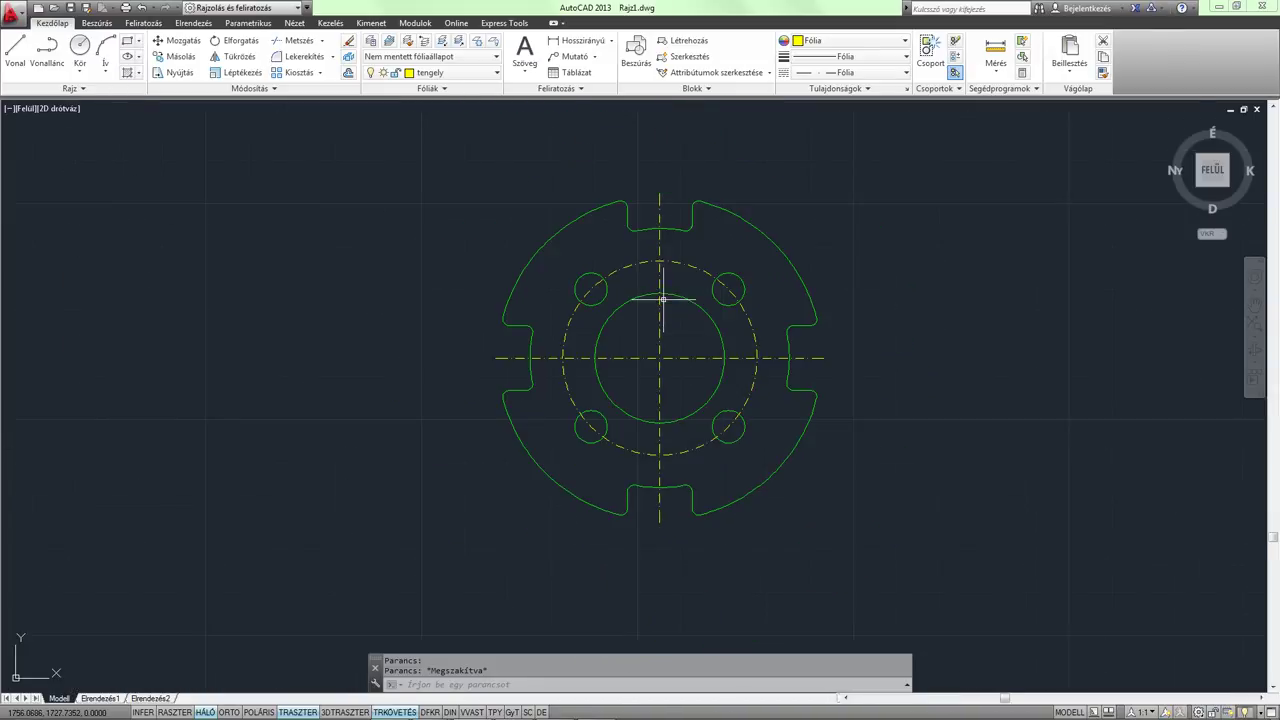